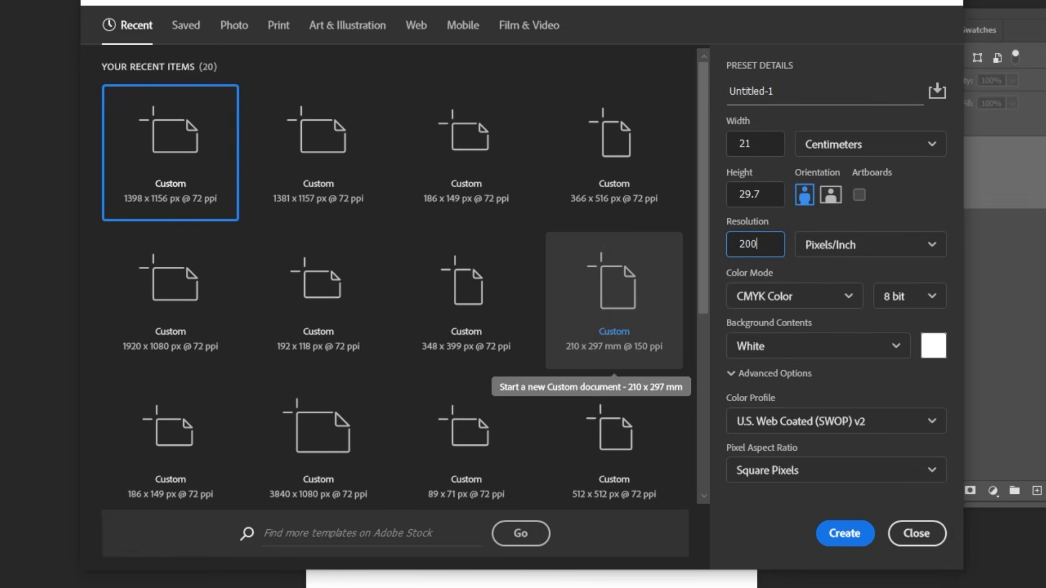
Step: Set the new 21 × 29.7 cm, 200 ppi document to RGB Color and create it
{"action": "left_click", "coordinate": [742, 294]}
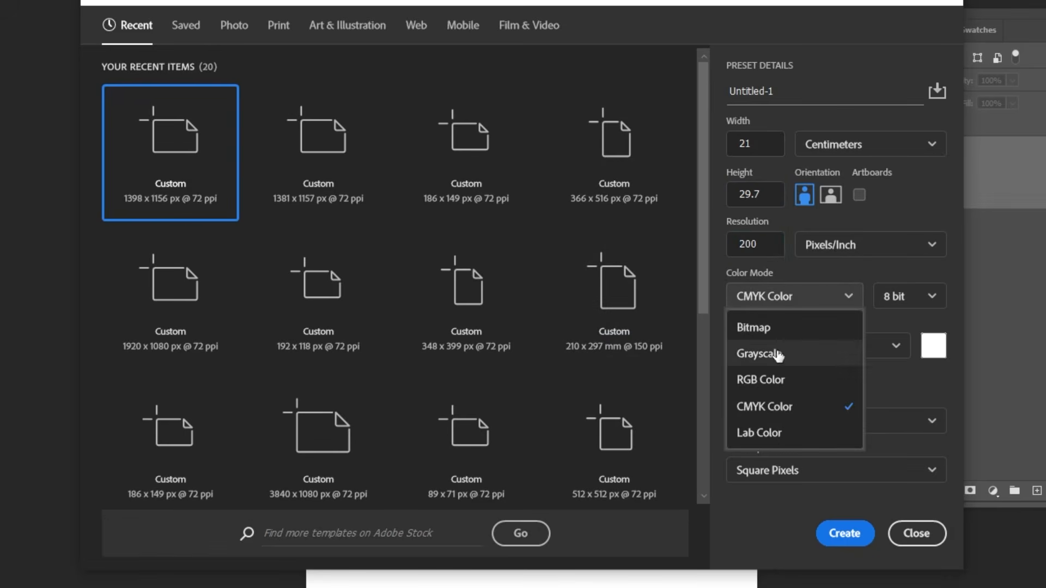
{"action": "left_click", "coordinate": [783, 383]}
{"action": "left_click", "coordinate": [844, 532]}
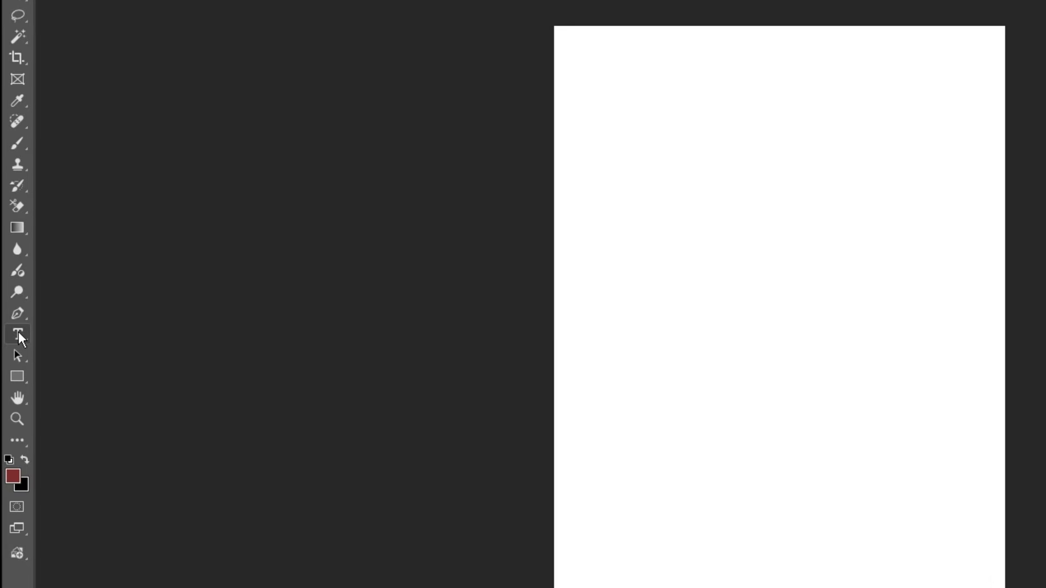
Step: Add the text "GO!" to the lower part of the page in Bebas Neue Regular
{"action": "left_click", "coordinate": [18, 333]}
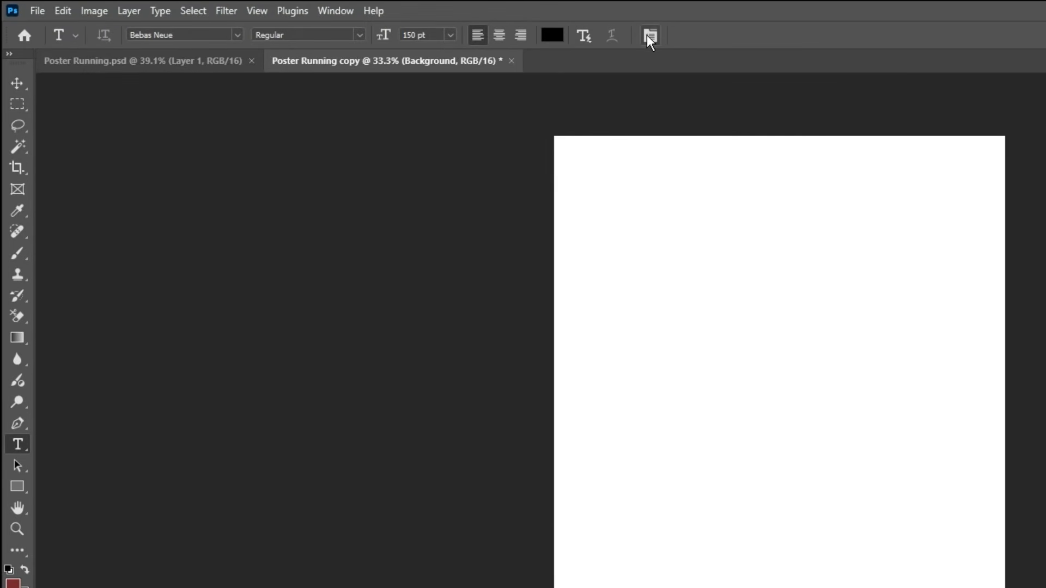
{"action": "left_click", "coordinate": [648, 35]}
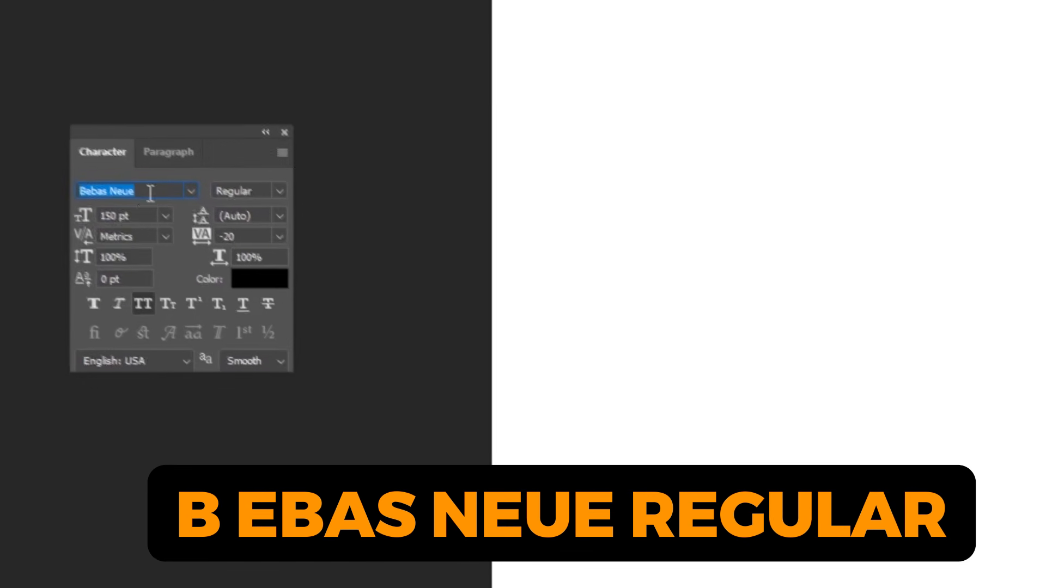
{"action": "left_click", "coordinate": [148, 185]}
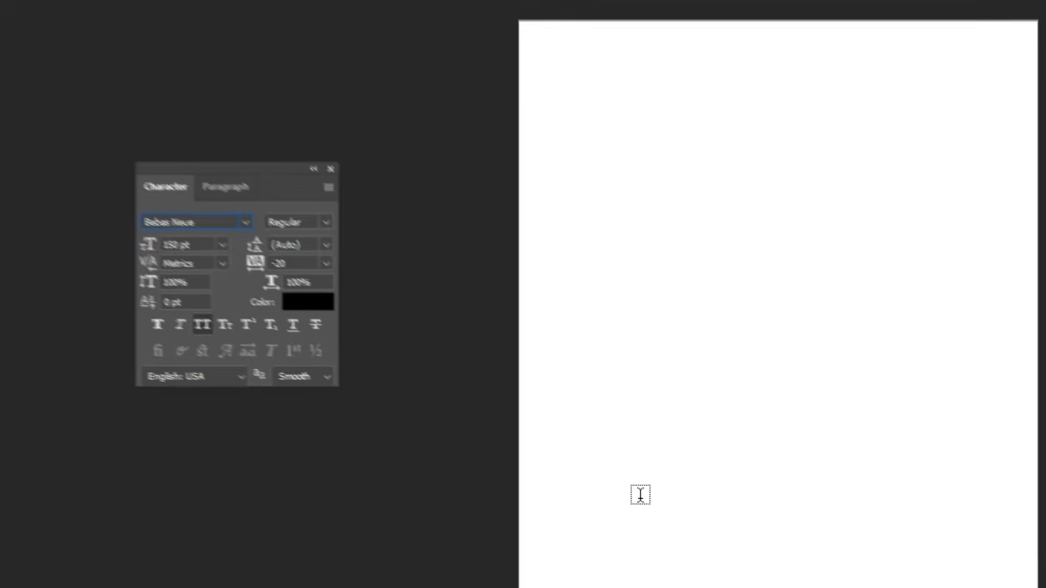
{"action": "left_click", "coordinate": [640, 495]}
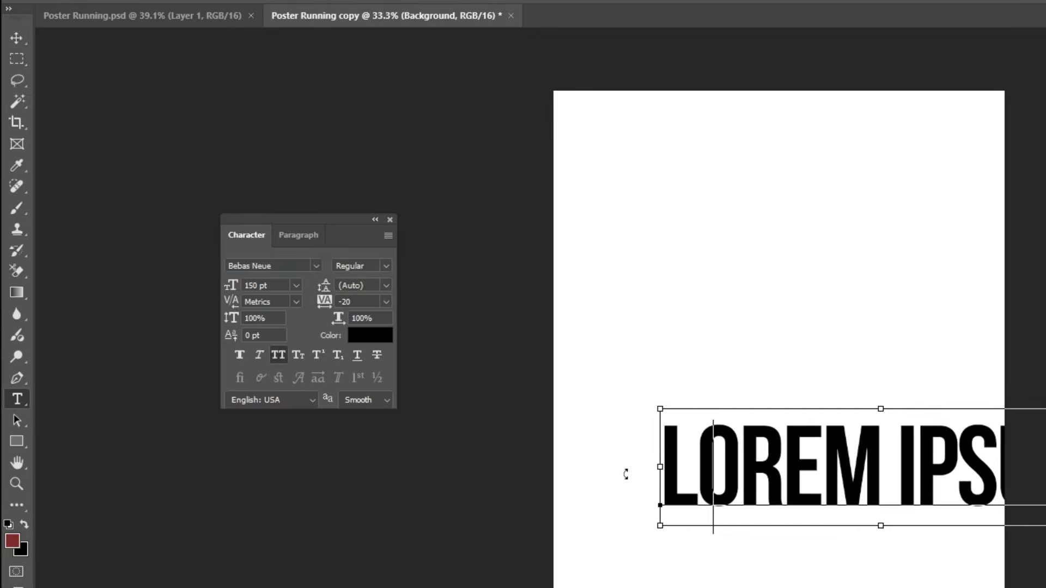
{"action": "type", "text": "GO!"}
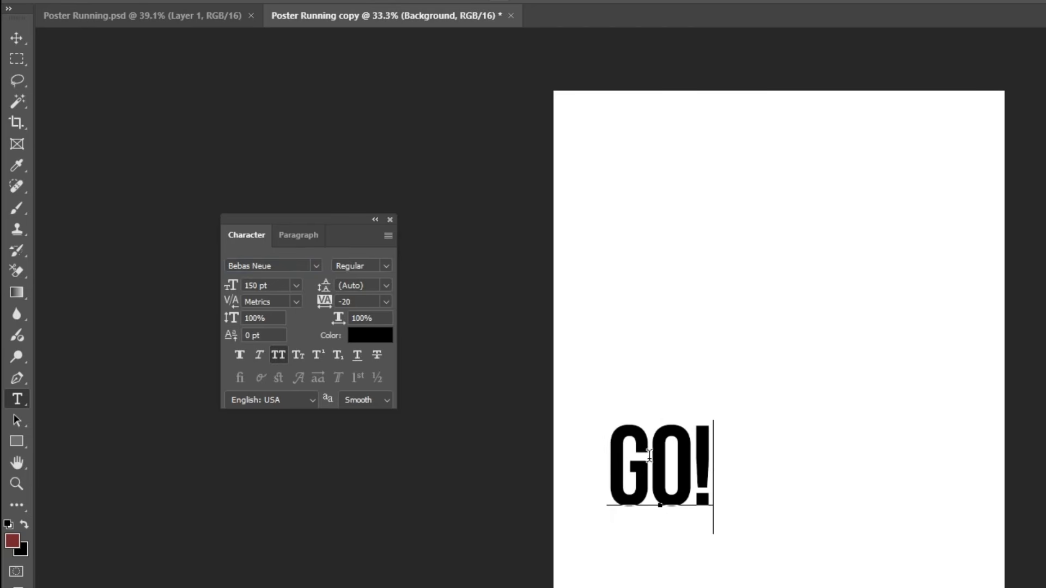
{"action": "left_click", "coordinate": [22, 36]}
Step: Enlarge the "GO!" text to 395 pt and reposition it fully inside the lower part of the page
{"action": "left_click_drag", "start_coordinate": [267, 285], "coordinate": [204, 283]}
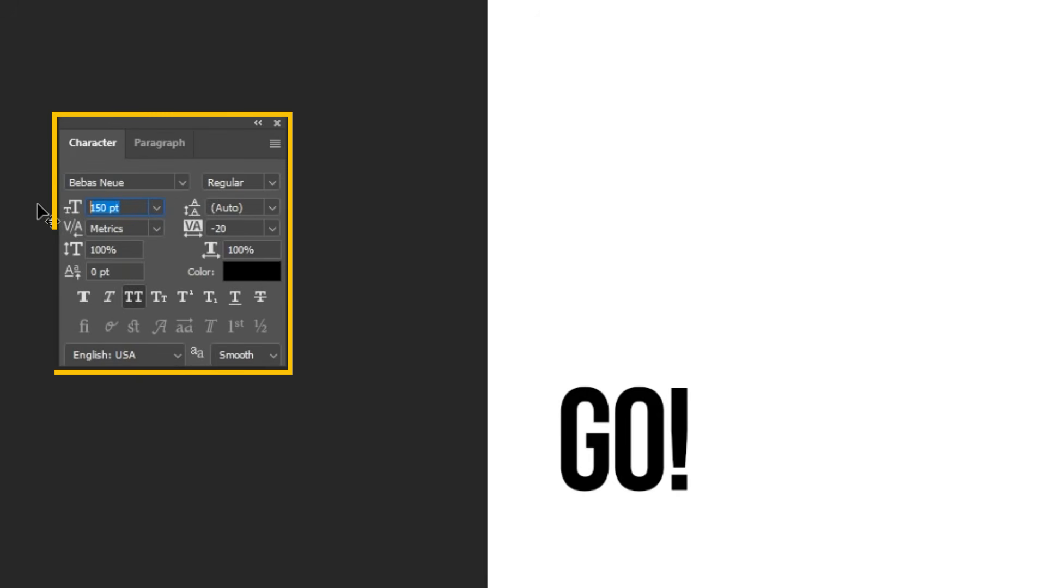
{"action": "key", "text": "Return"}
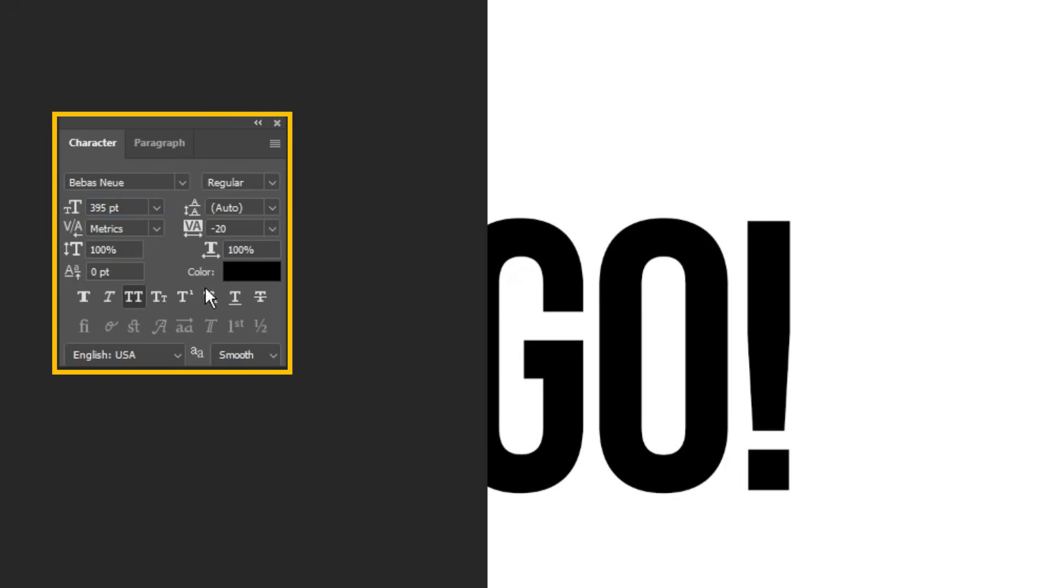
{"action": "left_click_drag", "start_coordinate": [644, 461], "coordinate": [561, 461]}
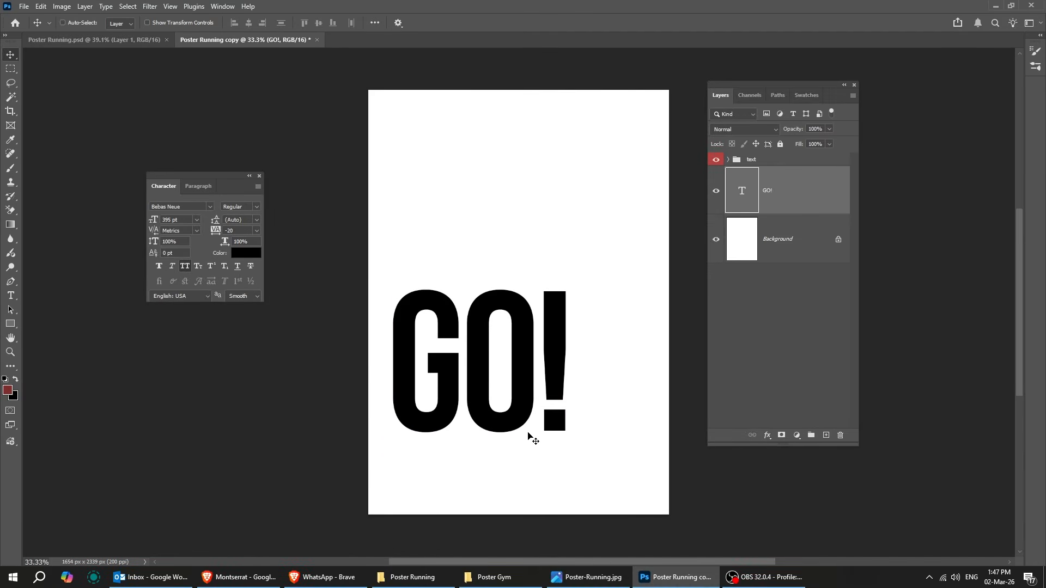
Step: Place the "man" image from the freepik folder in File Explorer into the Photoshop poster, filling the page
{"action": "left_click", "coordinate": [412, 577]}
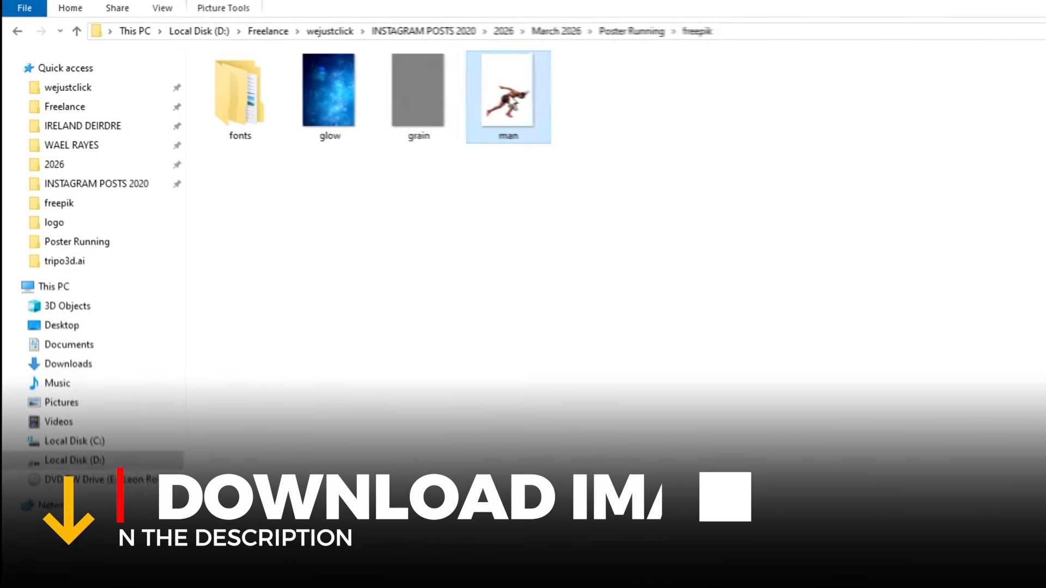
{"action": "left_click_drag", "start_coordinate": [512, 106], "coordinate": [998, 587]}
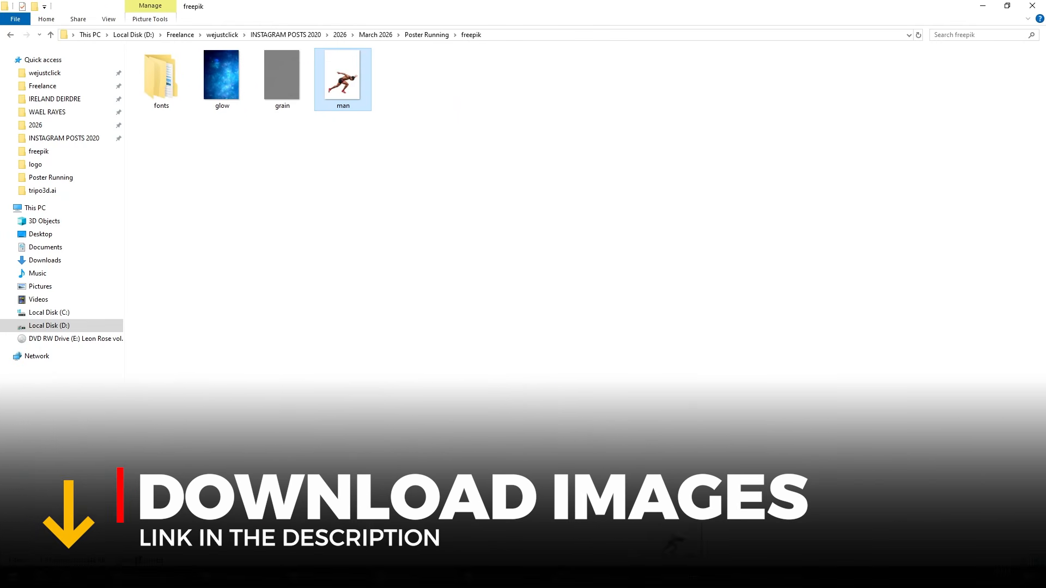
{"action": "left_click_drag", "start_coordinate": [675, 577], "coordinate": [520, 368]}
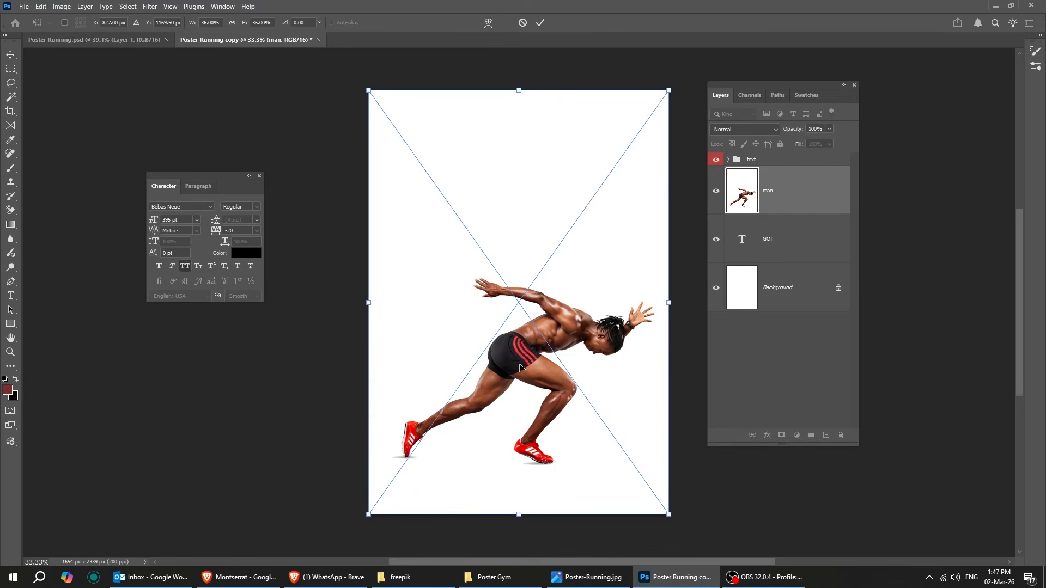
{"action": "key", "text": "Return"}
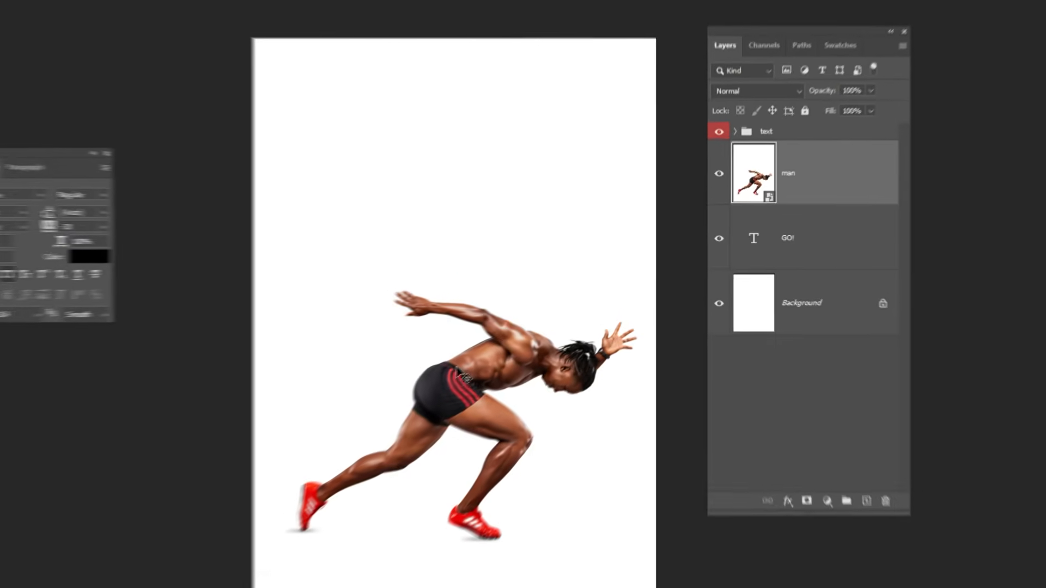
Step: Duplicate the man layer as a hidden copy and mask the original man layer to the runner using Select Subject
{"action": "left_click_drag", "start_coordinate": [864, 181], "coordinate": [936, 497]}
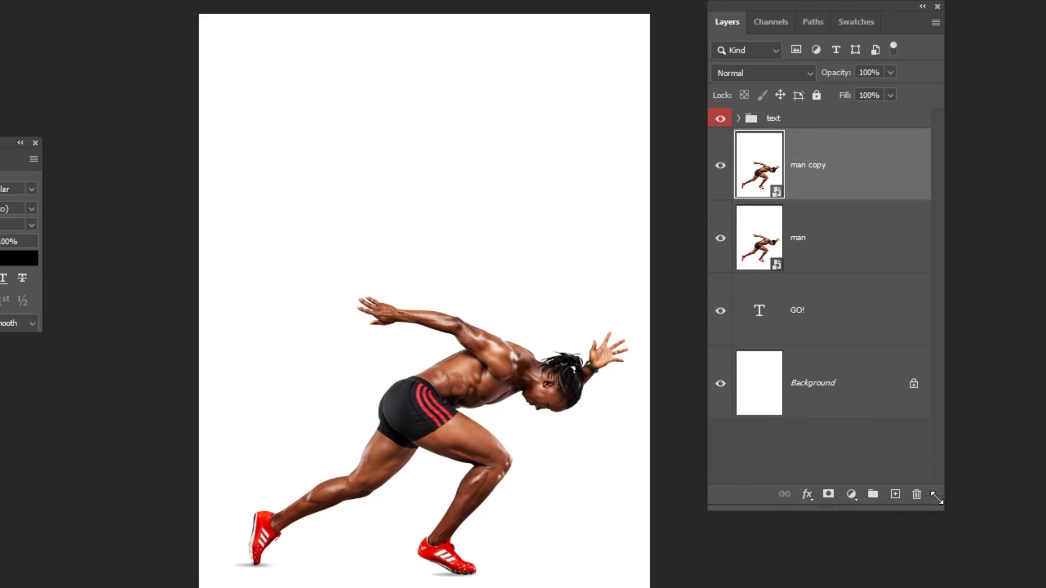
{"action": "left_click", "coordinate": [815, 235]}
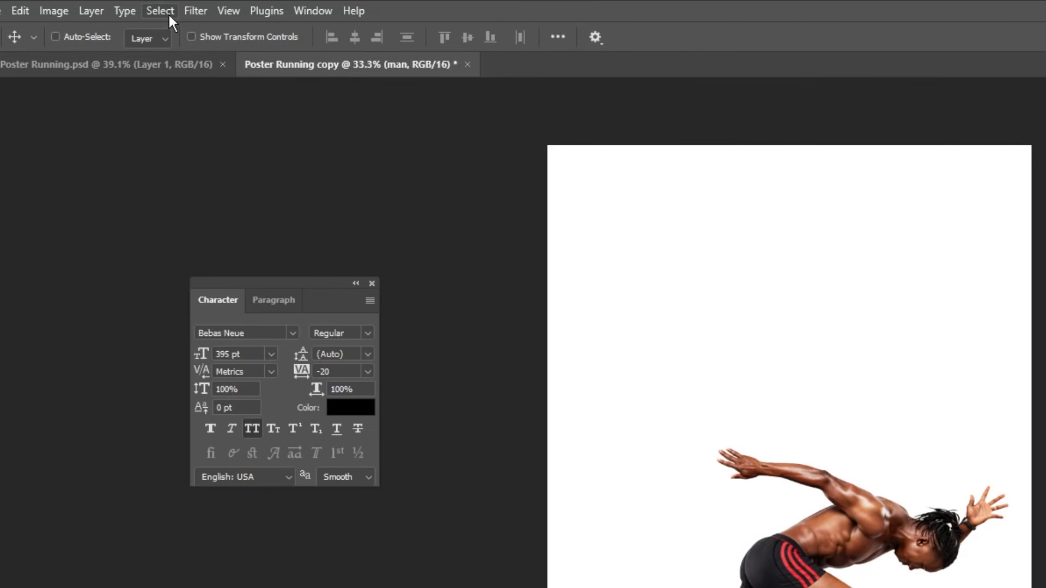
{"action": "left_click", "coordinate": [169, 16]}
{"action": "left_click", "coordinate": [203, 214]}
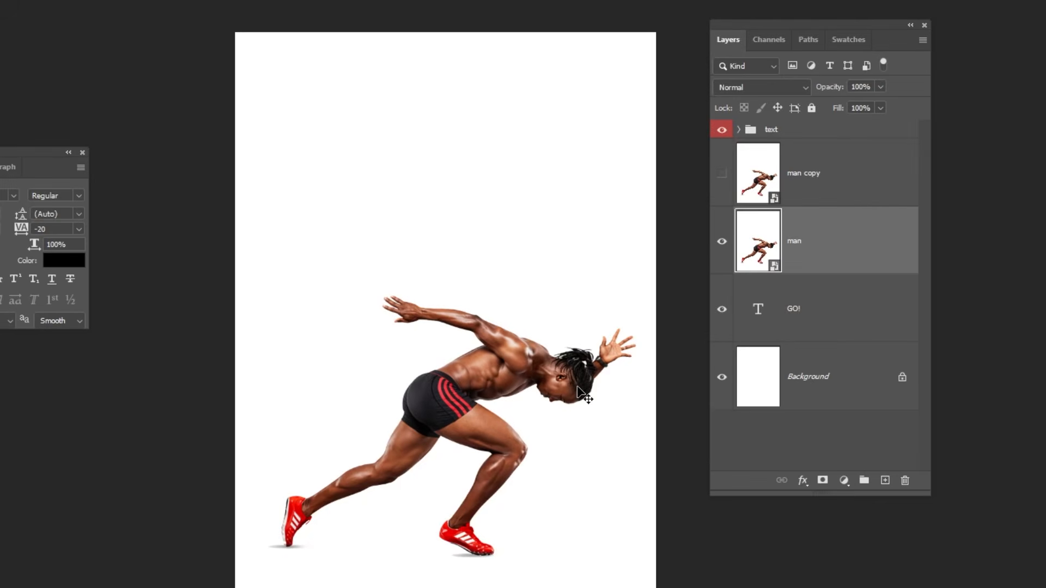
{"action": "left_click", "coordinate": [823, 484]}
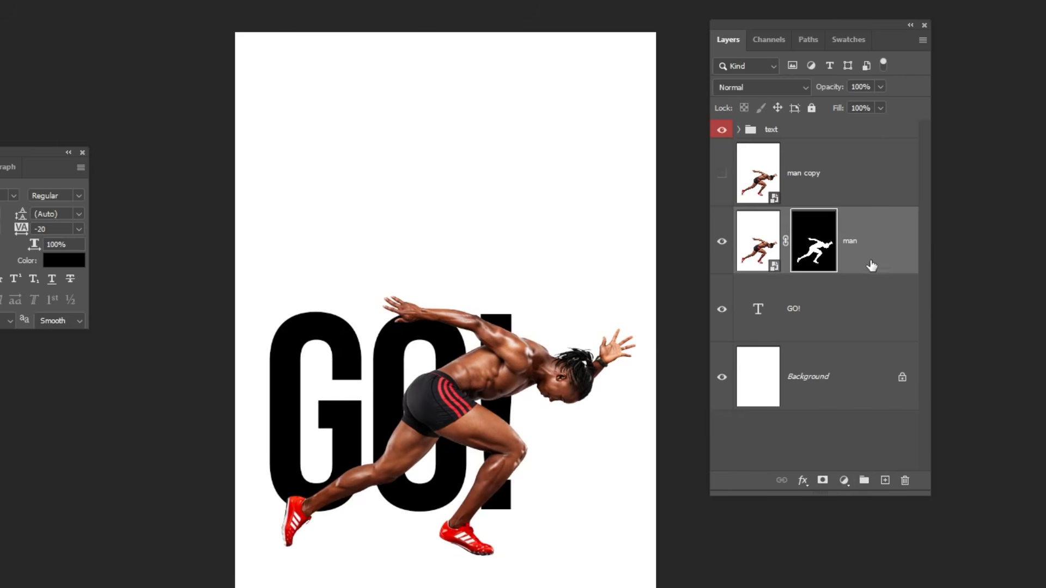
Step: Rename the man copy layer "shadow" and move it below the man layer
{"action": "left_click", "coordinate": [830, 189]}
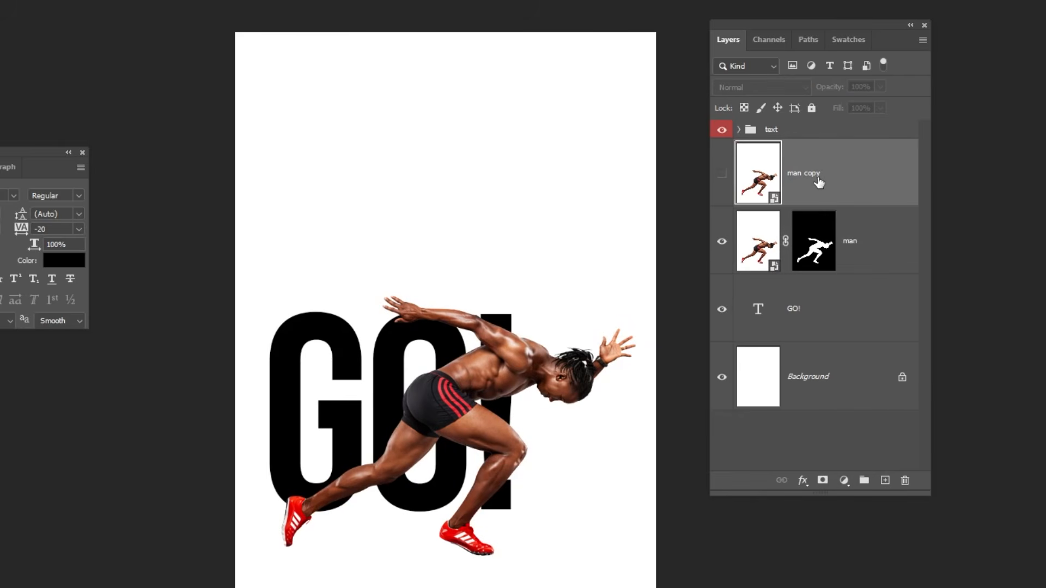
{"action": "type", "text": "shadow"}
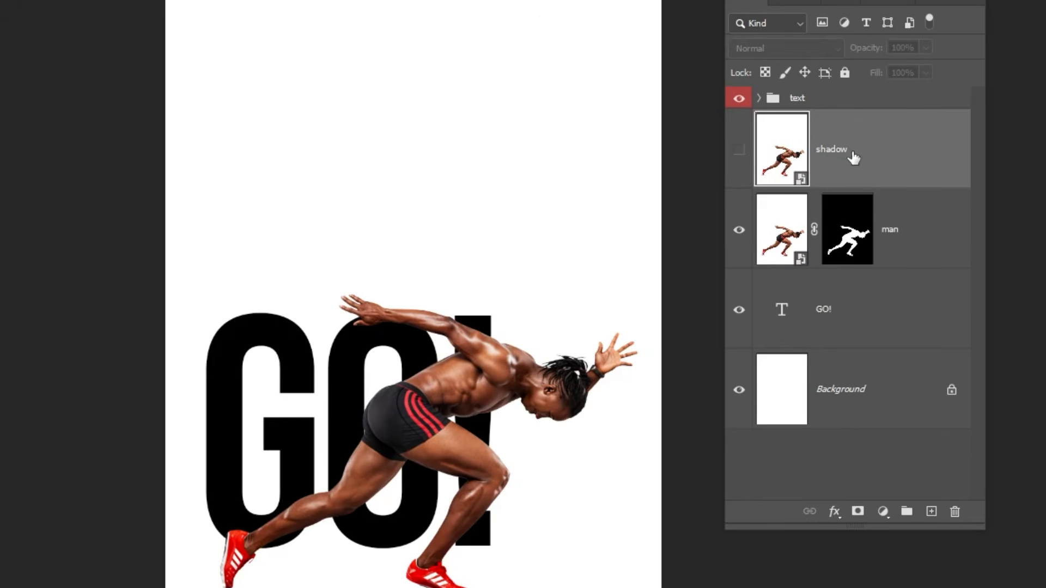
{"action": "left_click_drag", "start_coordinate": [853, 156], "coordinate": [904, 266]}
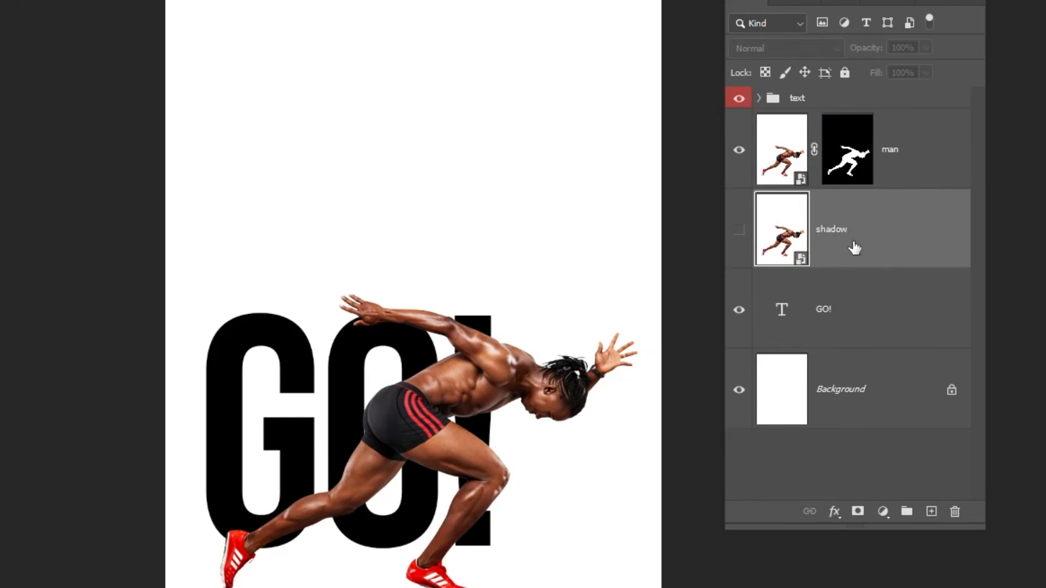
Step: Make the shadow layer visible and add a black layer mask that hides all of it
{"action": "left_click", "coordinate": [739, 233]}
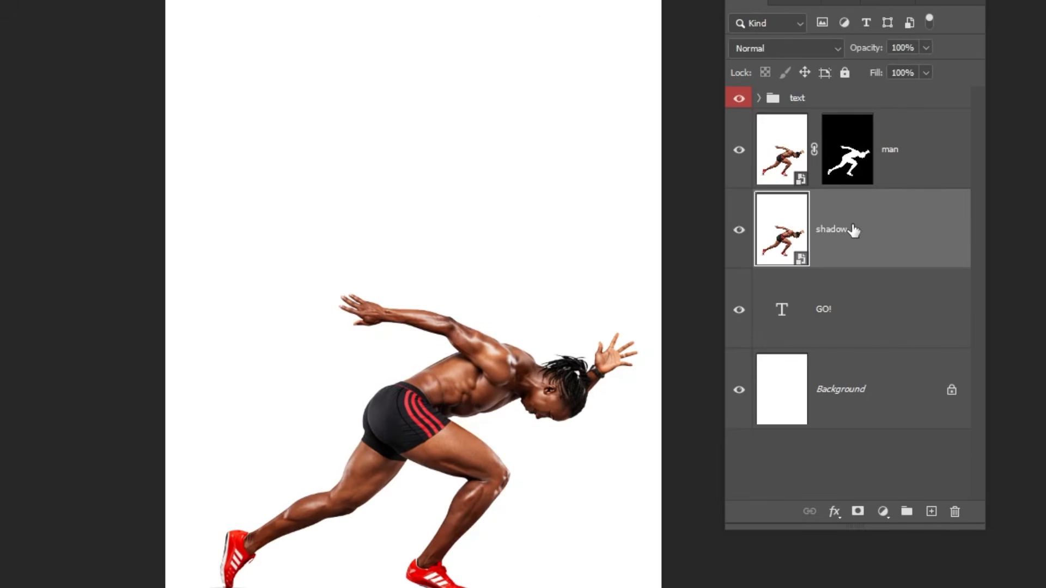
{"action": "left_click", "coordinate": [857, 512], "text": "alt"}
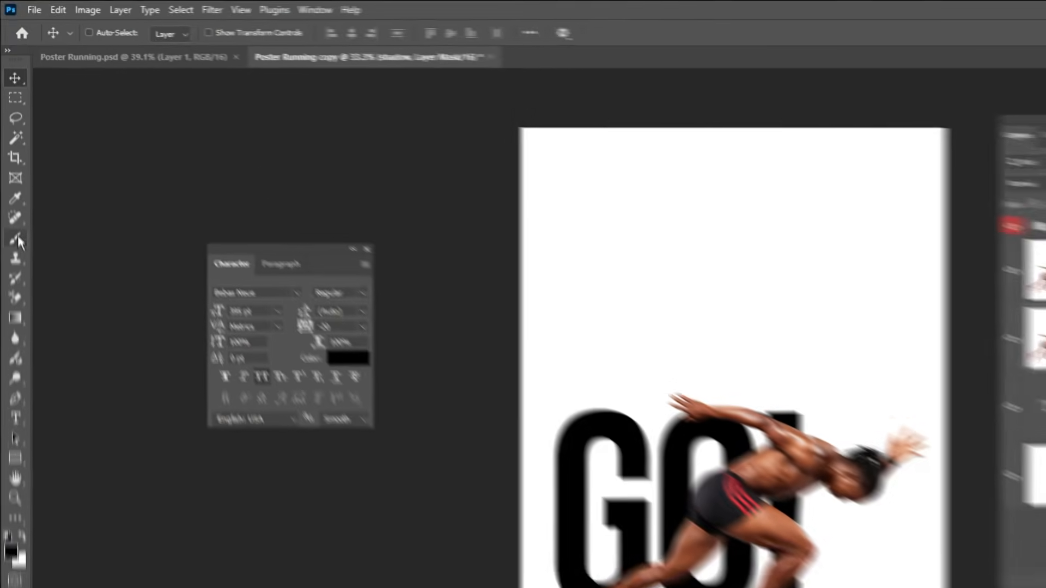
Step: Set up the Brush tool with a Soft Round tip at 0% hardness and reduce its flow, closing the character settings
{"action": "left_click", "coordinate": [11, 167]}
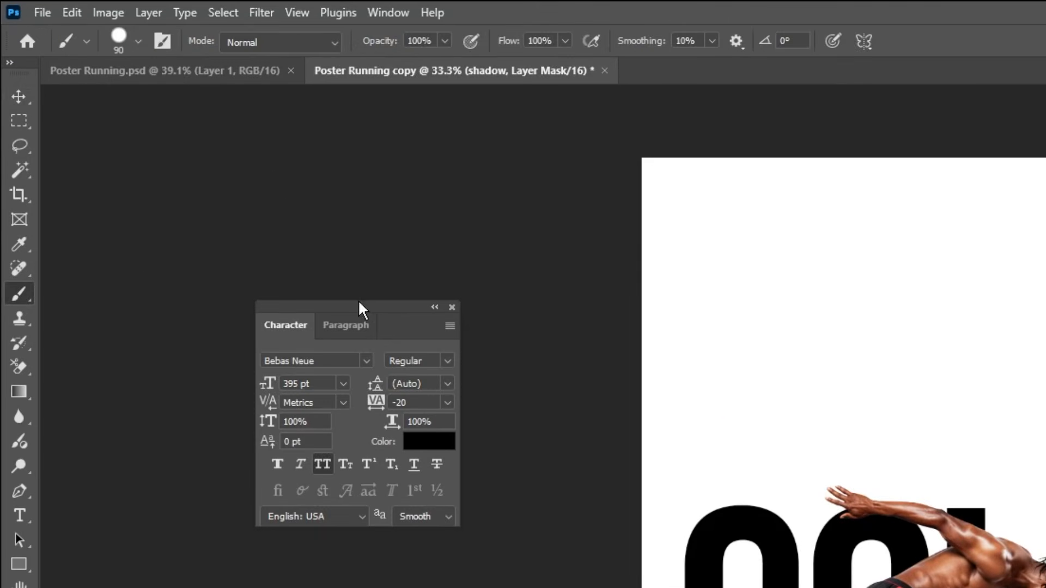
{"action": "left_click", "coordinate": [452, 307]}
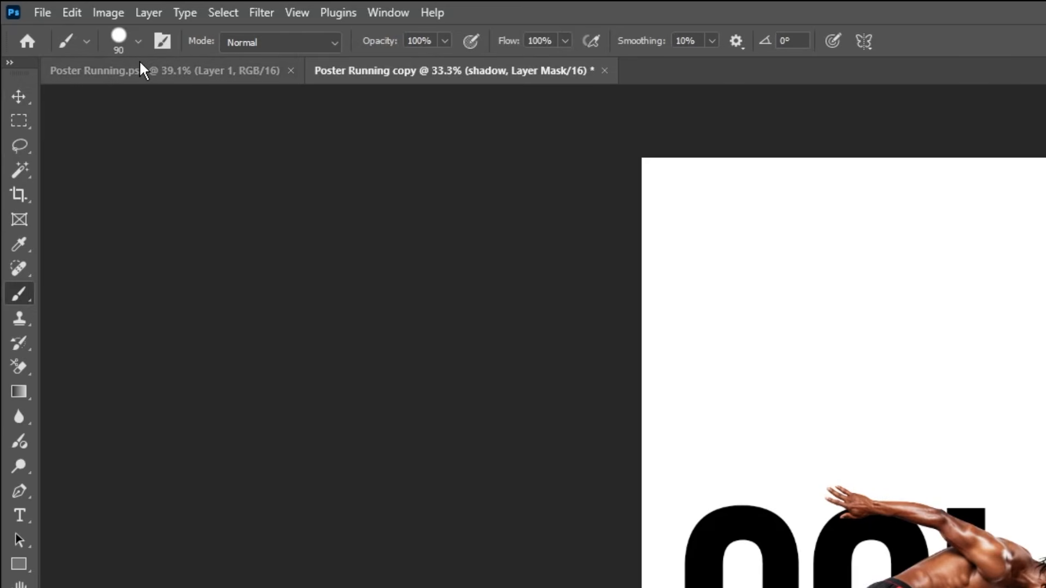
{"action": "left_click", "coordinate": [138, 41]}
{"action": "left_click", "coordinate": [166, 291]}
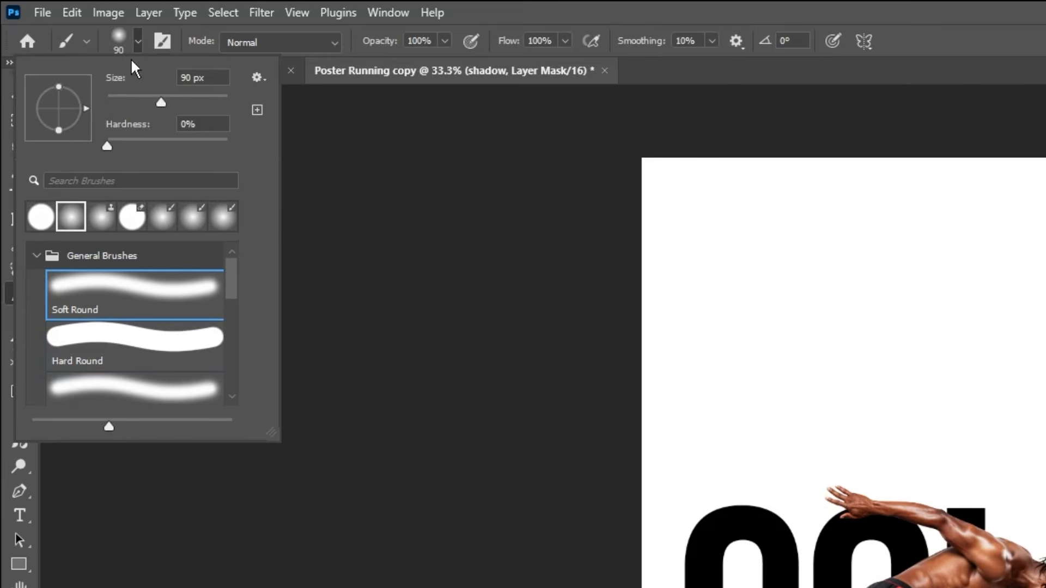
{"action": "left_click", "coordinate": [136, 43]}
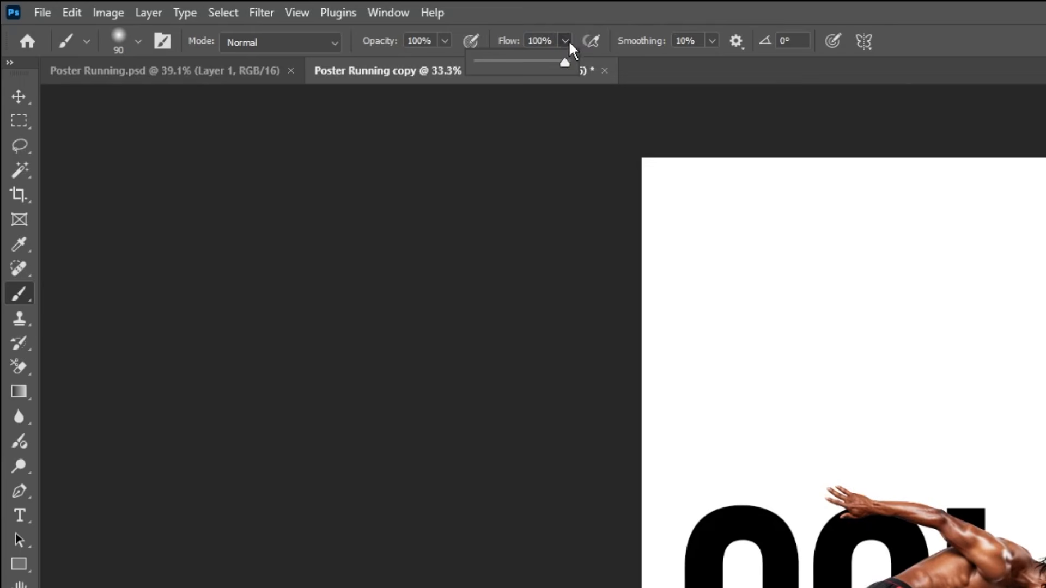
{"action": "left_click_drag", "start_coordinate": [532, 65], "coordinate": [527, 64]}
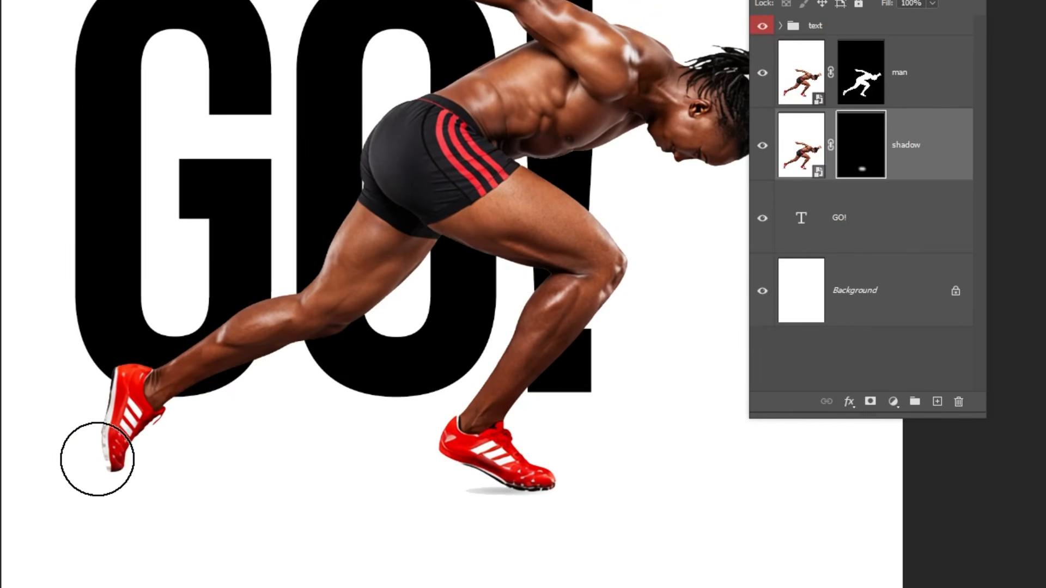
Step: Paint white on the shadow layer's mask beneath the runner's shoes and set the layer's blend mode to Multiply
{"action": "left_click_drag", "start_coordinate": [97, 460], "coordinate": [48, 458]}
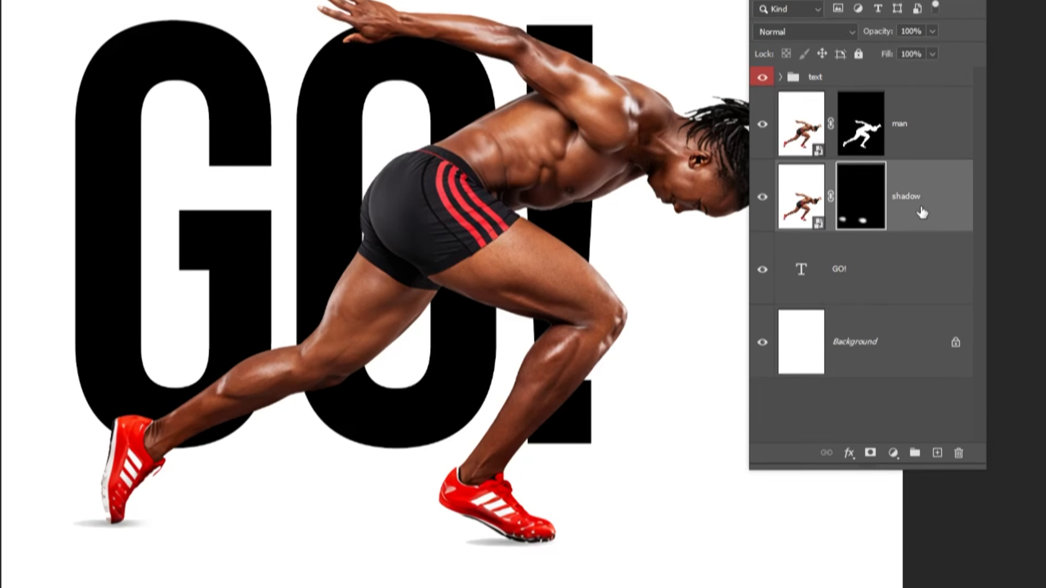
{"action": "left_click", "coordinate": [818, 33]}
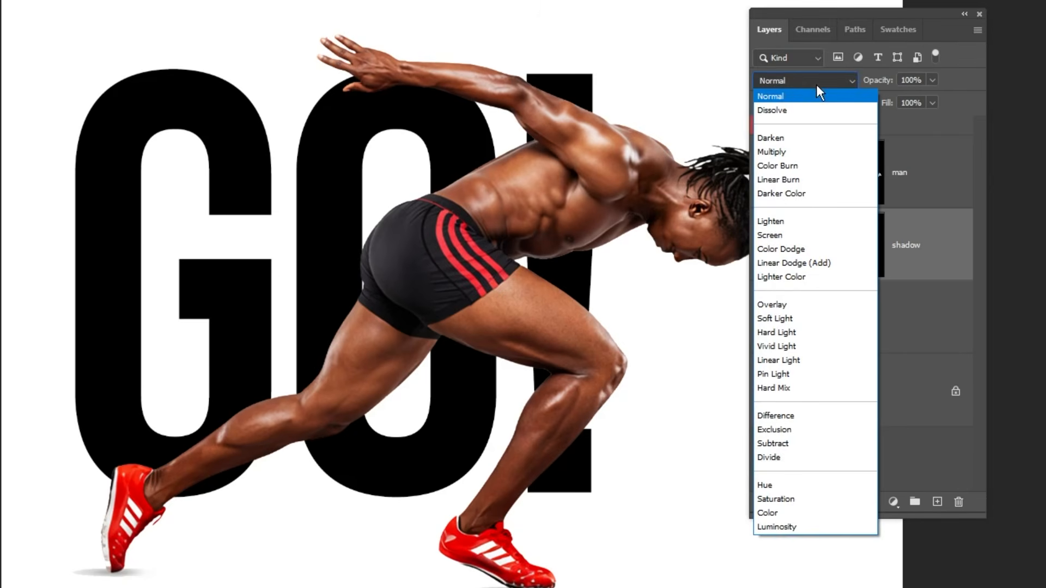
{"action": "left_click", "coordinate": [809, 152]}
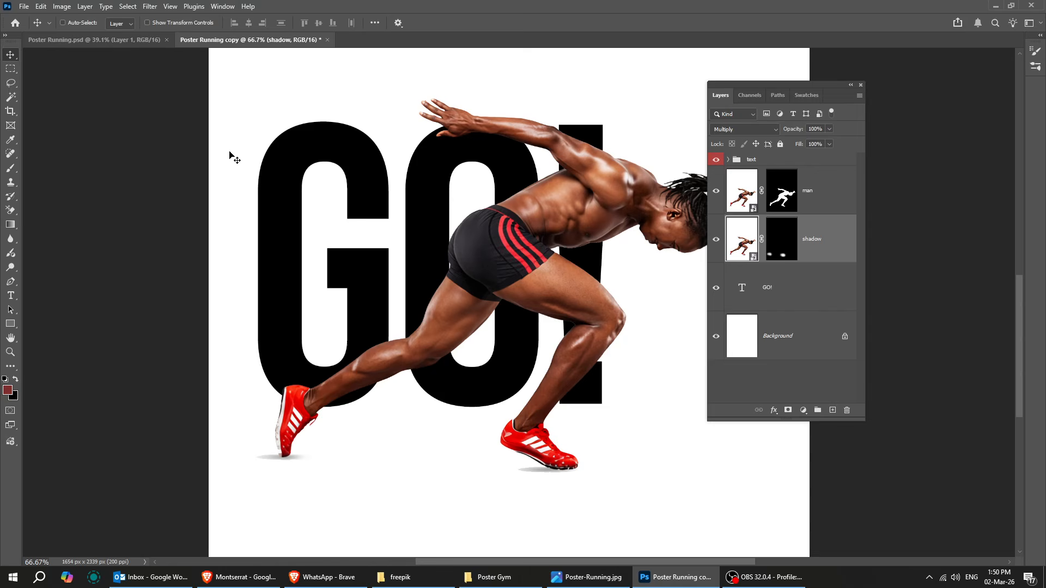
Step: Group the man and shadow layers and name the group "image"
{"action": "key", "text": "ctrl+0"}
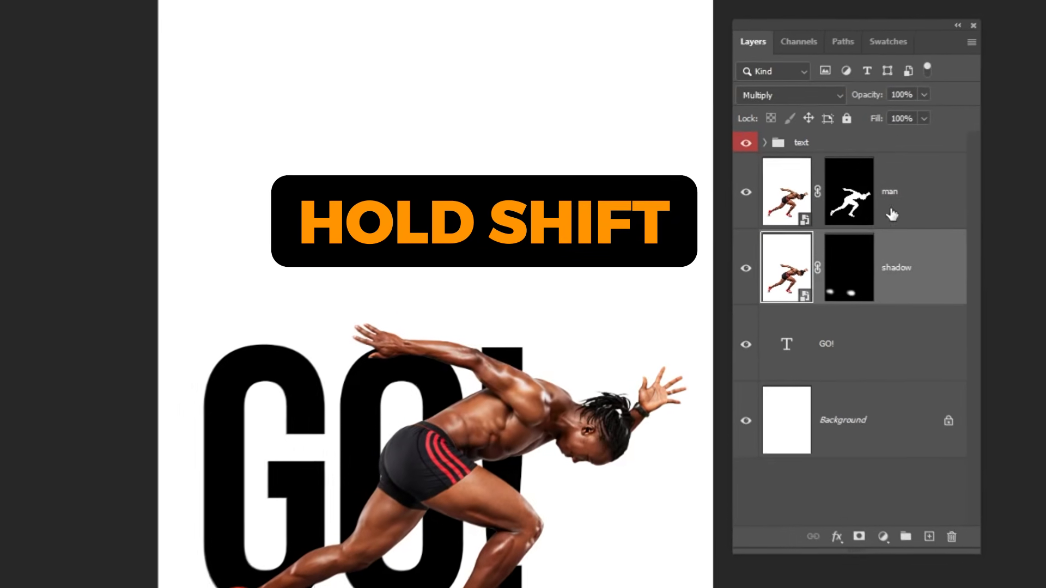
{"action": "left_click", "coordinate": [827, 203]}
{"action": "left_click", "coordinate": [911, 278], "text": "shift"}
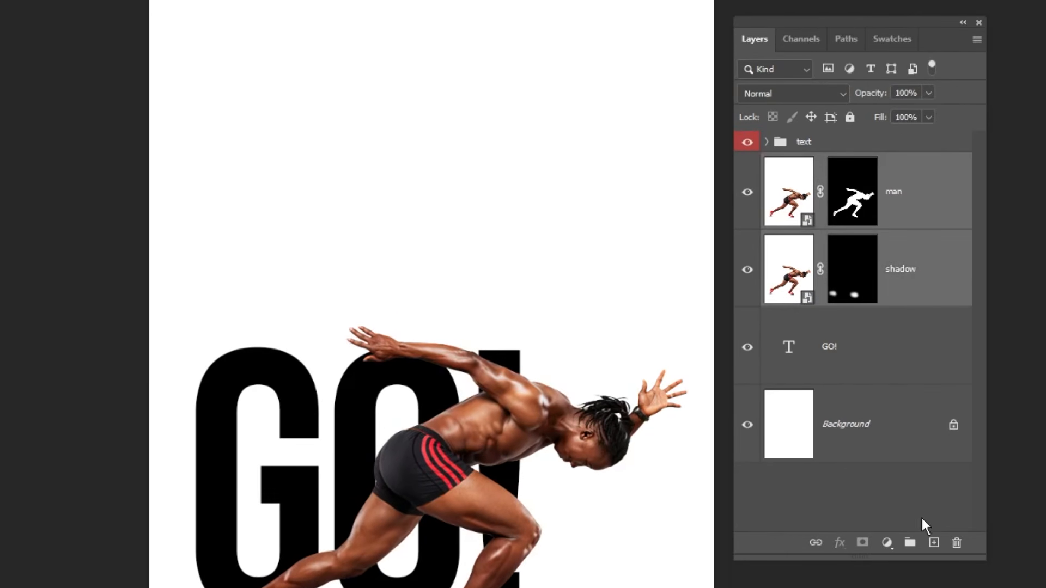
{"action": "left_click", "coordinate": [910, 543]}
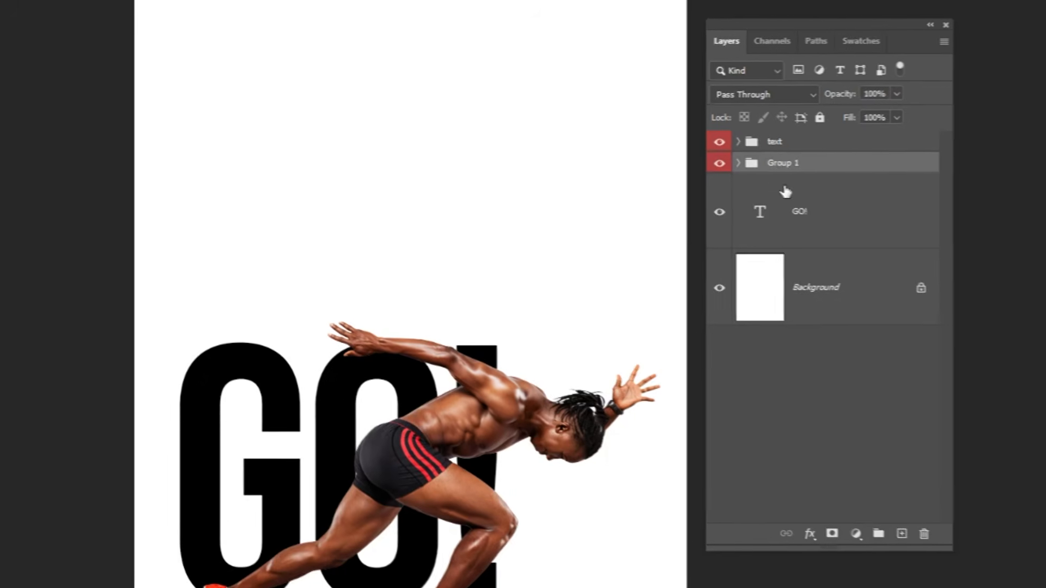
{"action": "double_click", "coordinate": [809, 163]}
{"action": "type", "text": "image"}
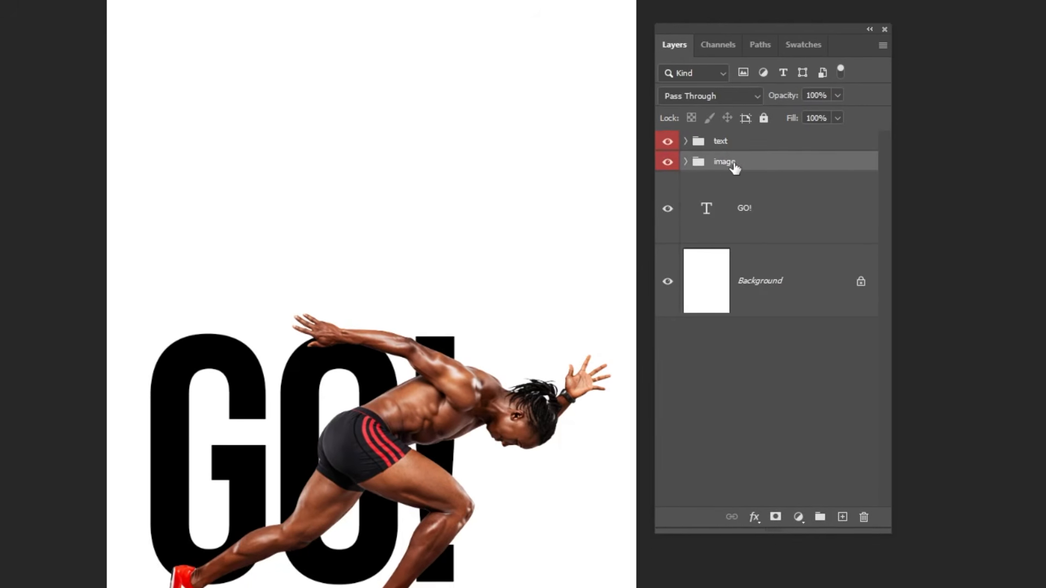
Step: Assign the yellow colour label to the image group and expand the group to show its layers
{"action": "right_click", "coordinate": [735, 168]}
{"action": "mouse_move", "coordinate": [827, 561]}
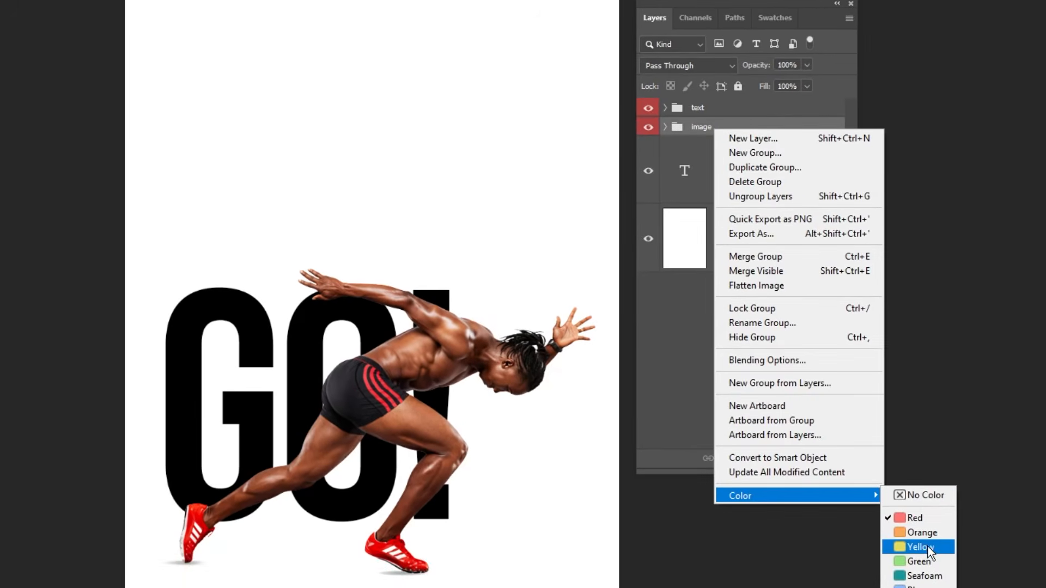
{"action": "left_click", "coordinate": [926, 546]}
{"action": "left_click", "coordinate": [665, 127]}
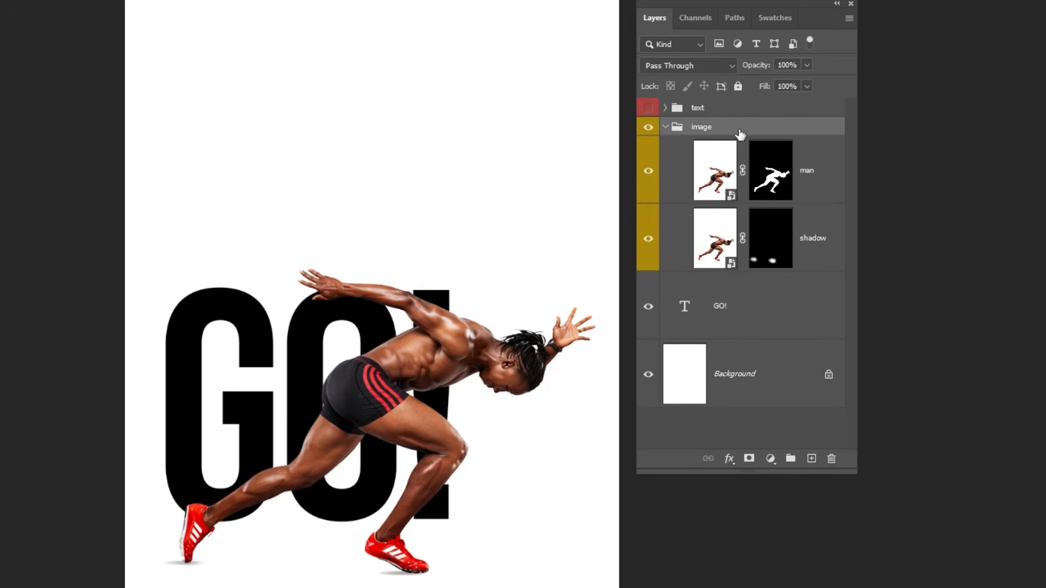
Step: Move the image group up about 69 px over the GO! text, nudge it left and collapse the group
{"action": "left_click_drag", "start_coordinate": [356, 388], "coordinate": [389, 384]}
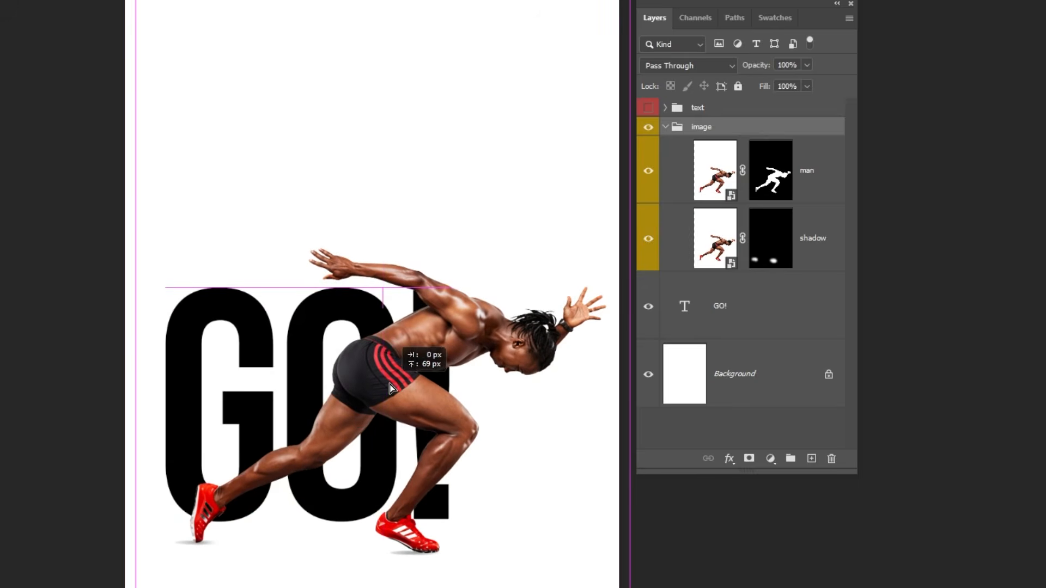
{"action": "key", "text": "shift+Left"}
{"action": "key", "text": "shift+Left"}
{"action": "key", "text": "shift+Left"}
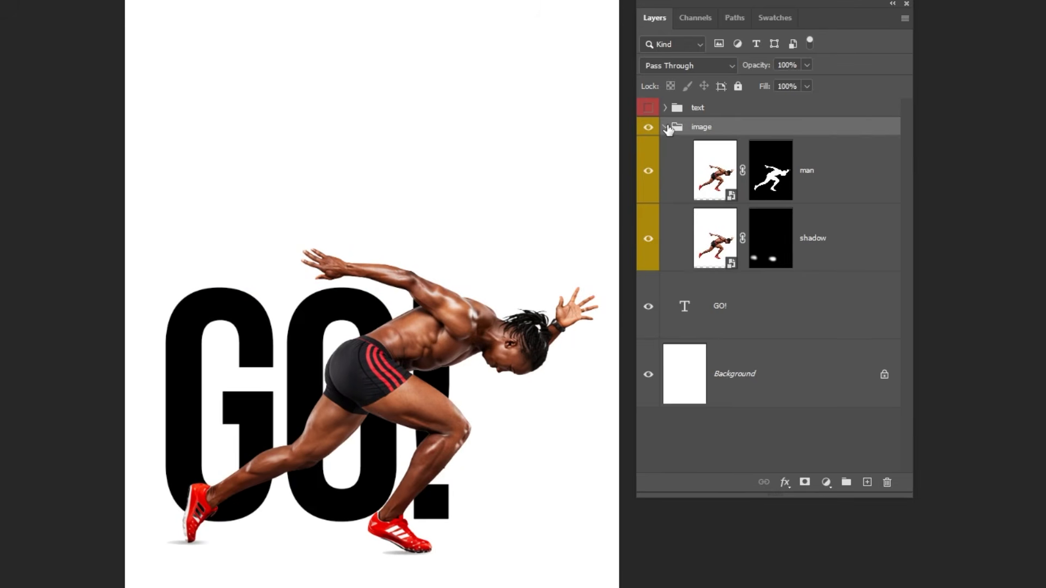
{"action": "left_click", "coordinate": [665, 127]}
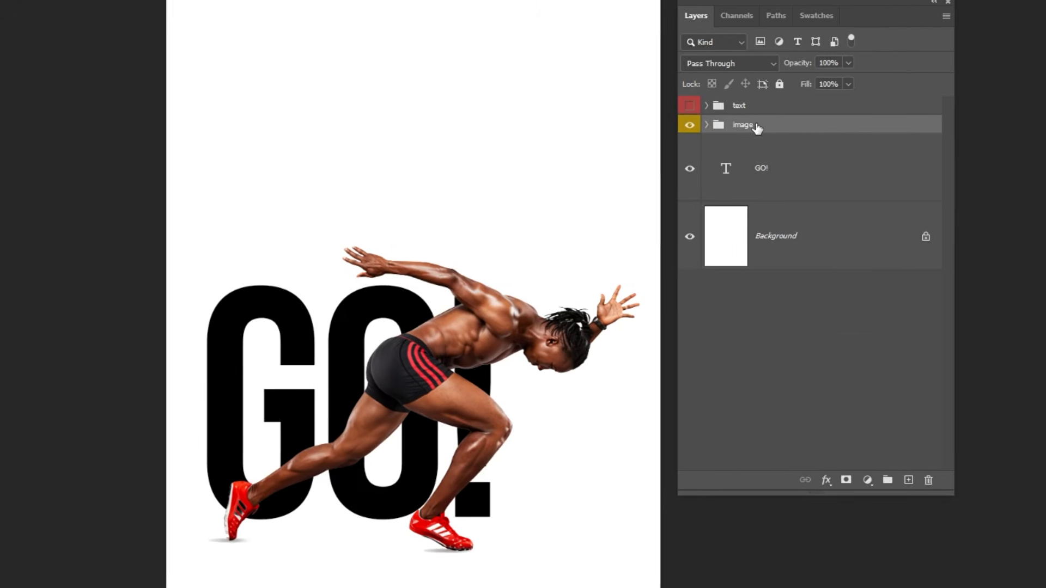
Step: Add a white layer mask to the image group and set the brush to Hard Round with 100% flow
{"action": "left_click", "coordinate": [845, 480]}
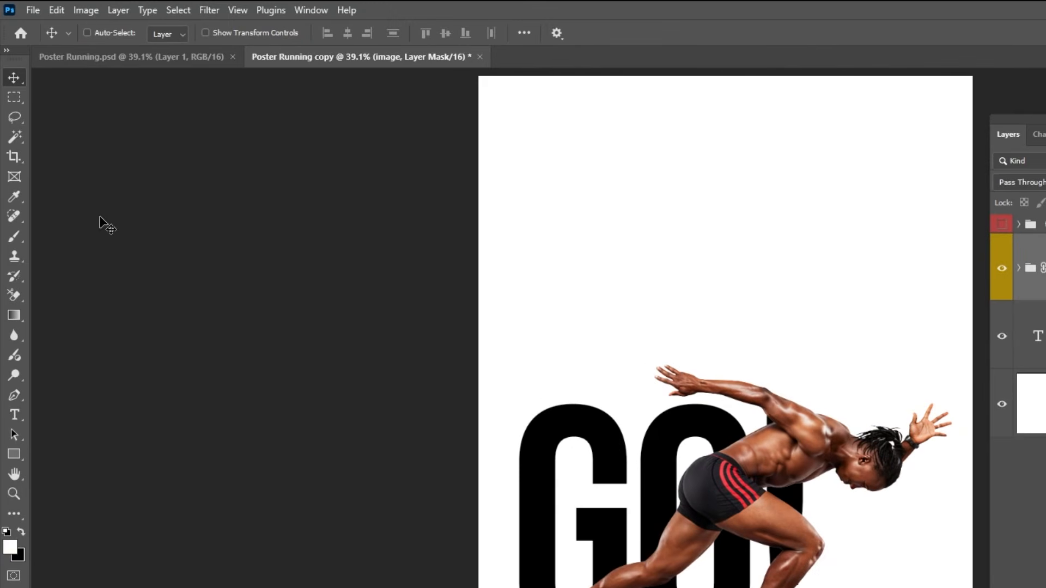
{"action": "left_click", "coordinate": [18, 235]}
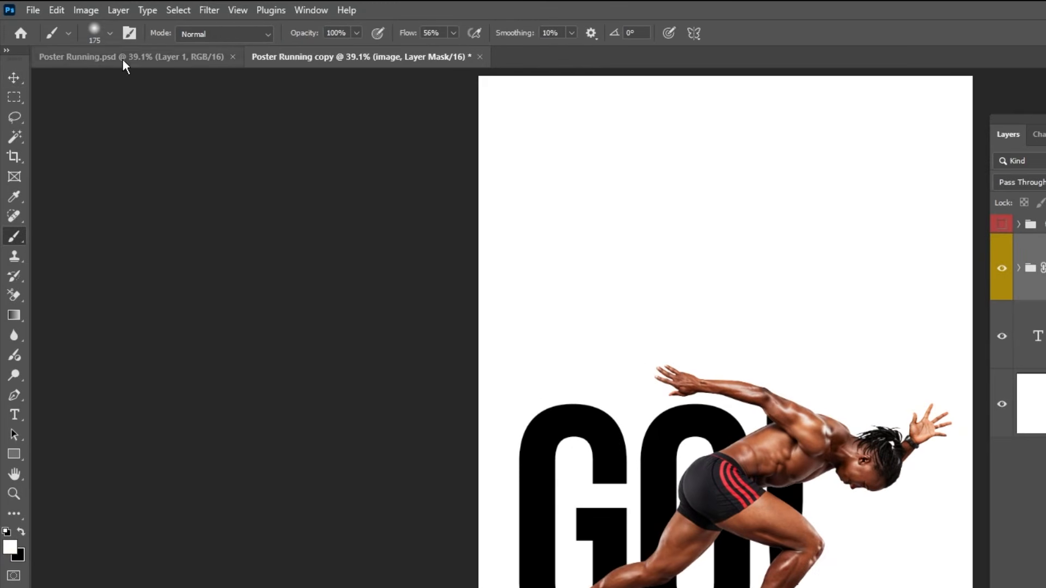
{"action": "left_click", "coordinate": [112, 32]}
{"action": "left_click", "coordinate": [97, 269]}
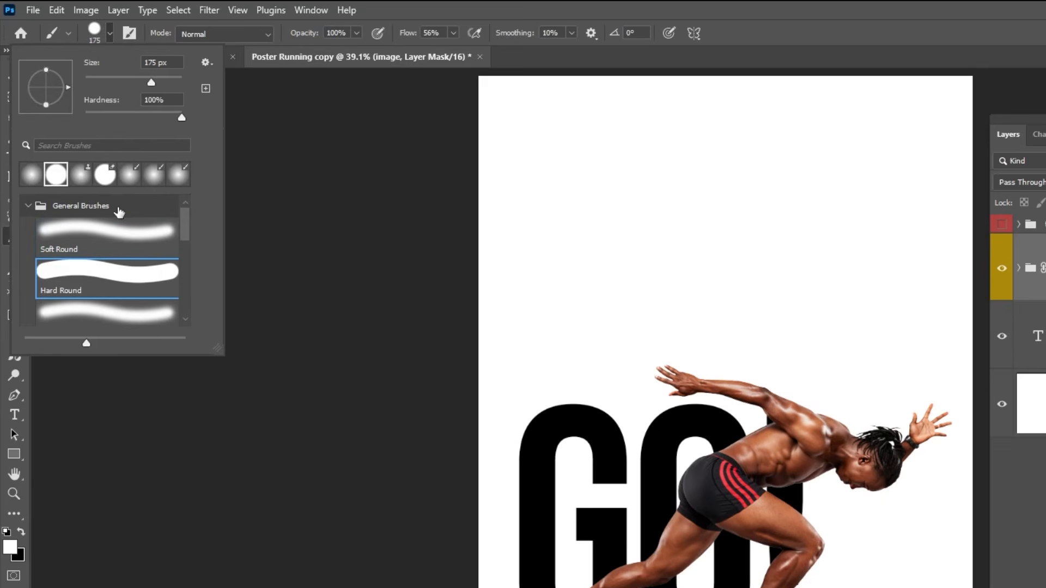
{"action": "left_click", "coordinate": [110, 32]}
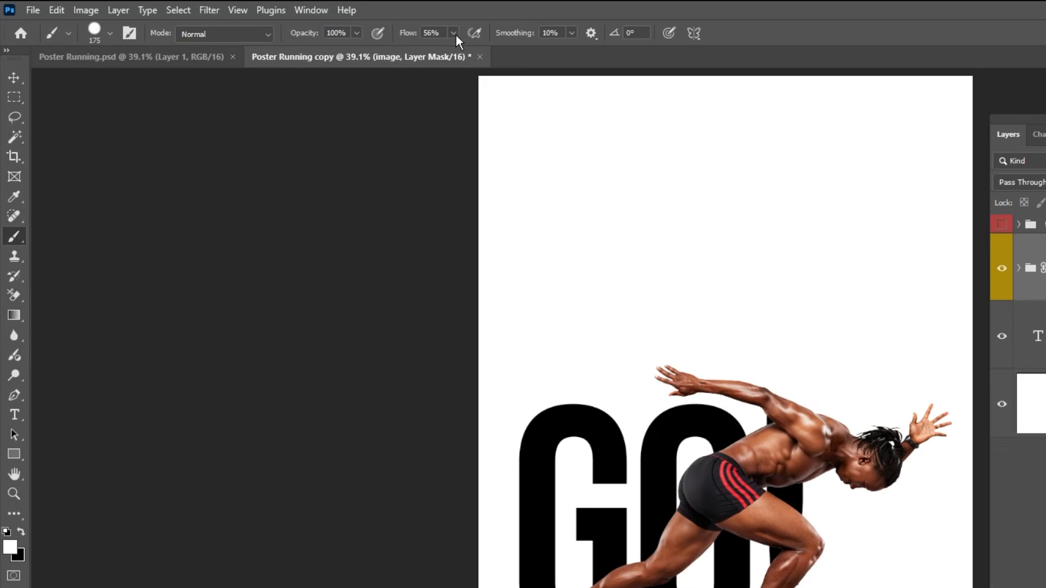
{"action": "left_click_drag", "start_coordinate": [452, 52], "coordinate": [488, 51]}
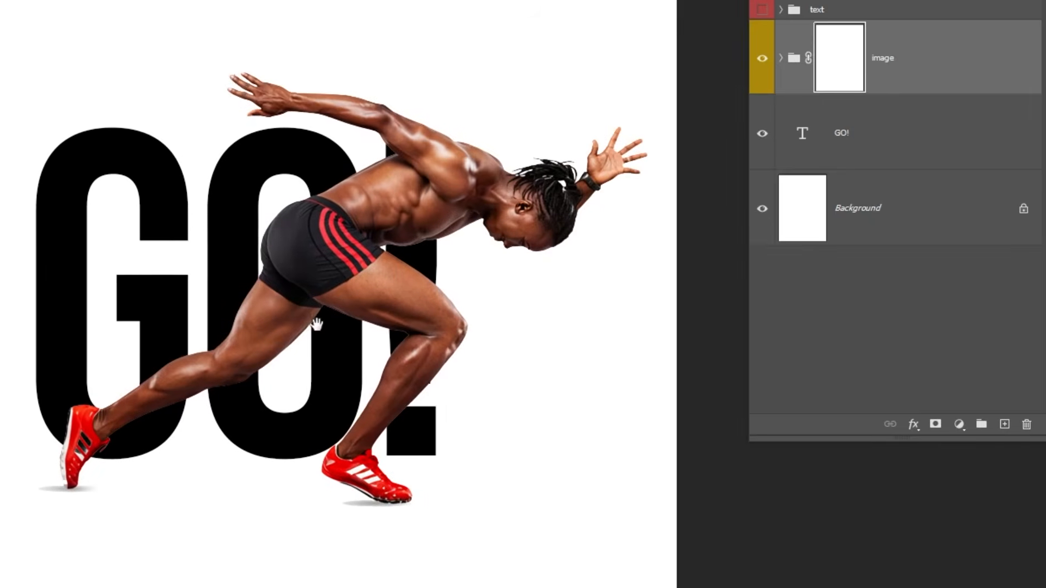
Step: Load the pixels of the GO! text layer as a selection
{"action": "left_click_drag", "start_coordinate": [317, 324], "coordinate": [277, 311]}
{"action": "left_click_drag", "start_coordinate": [278, 311], "coordinate": [320, 340]}
{"action": "left_click", "coordinate": [841, 144]}
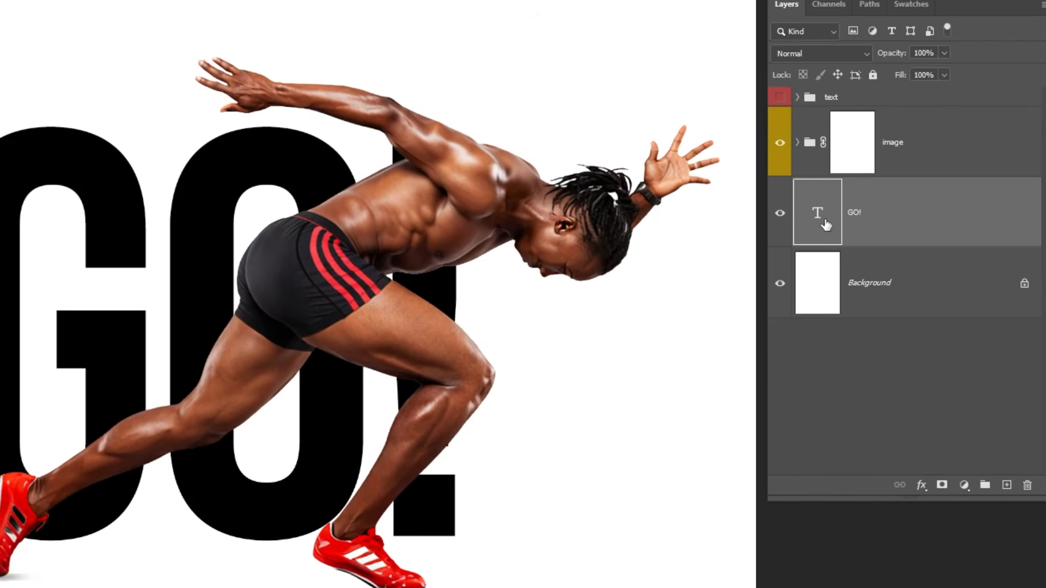
{"action": "right_click", "coordinate": [811, 226]}
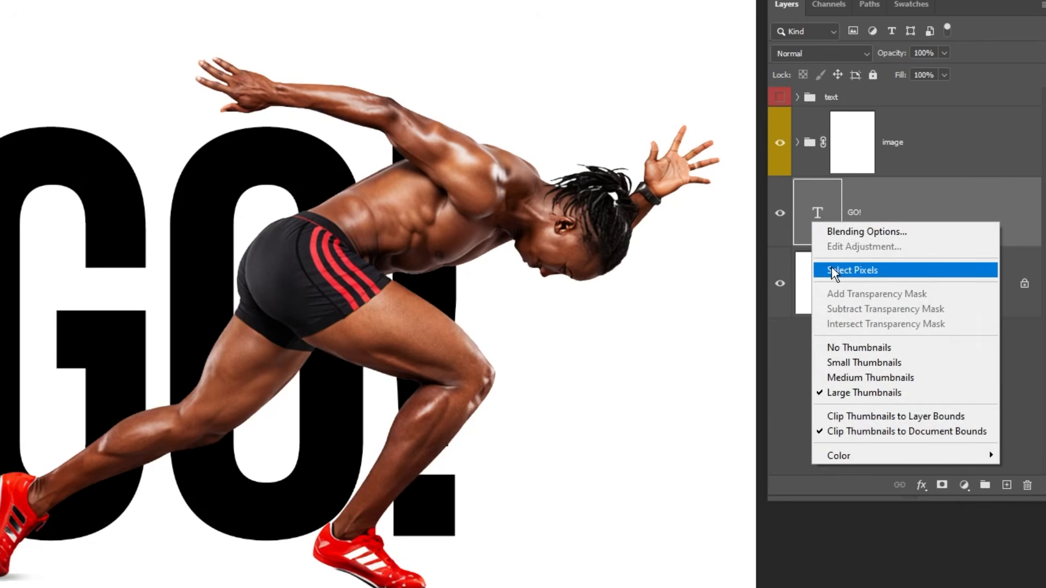
{"action": "left_click", "coordinate": [854, 270]}
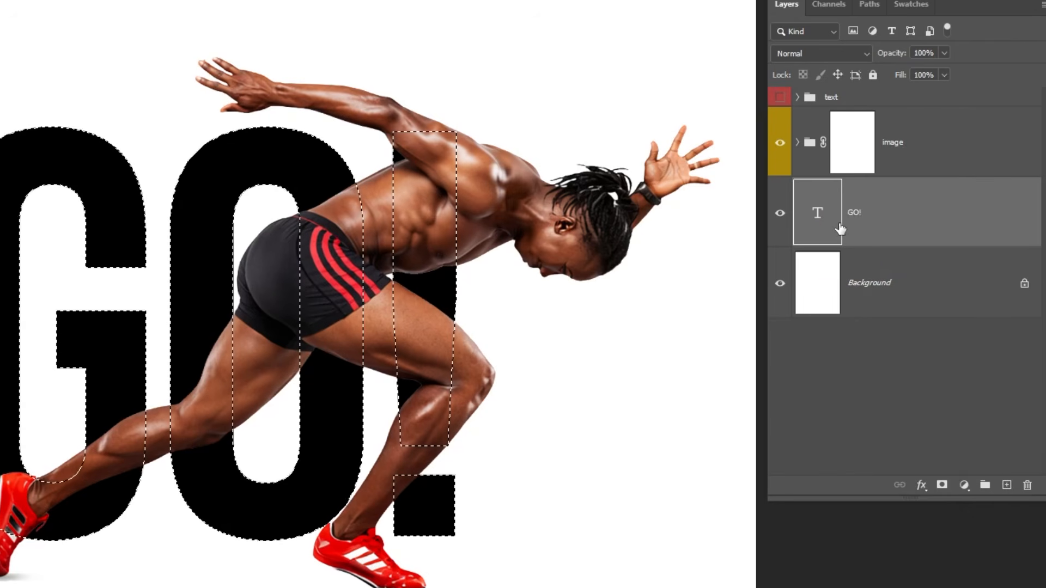
Step: Paint black on the image group's mask inside the selection so the letter O covers the runner's rear leg
{"action": "left_click", "coordinate": [851, 148]}
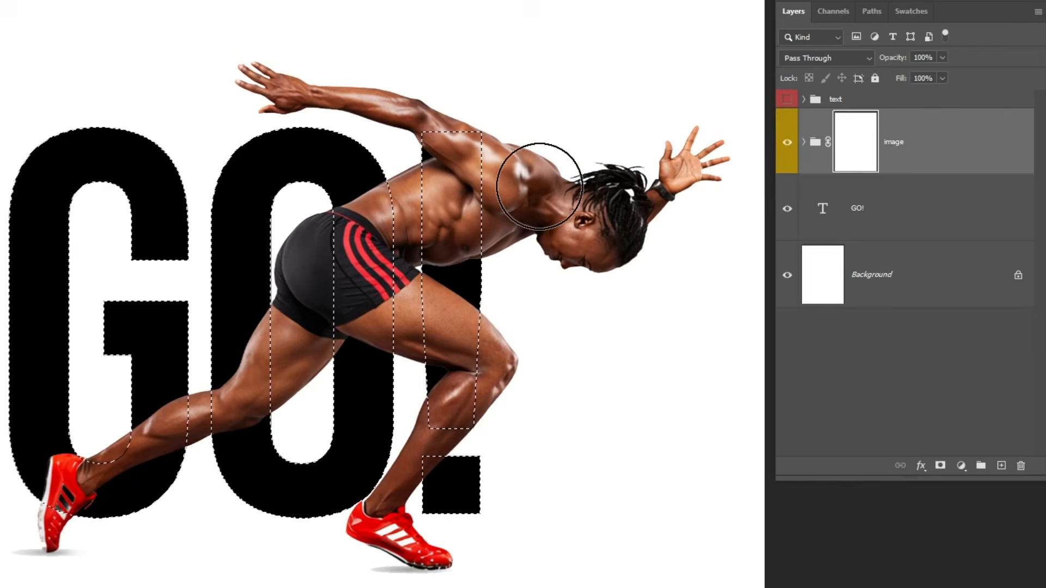
{"action": "left_click", "coordinate": [788, 142]}
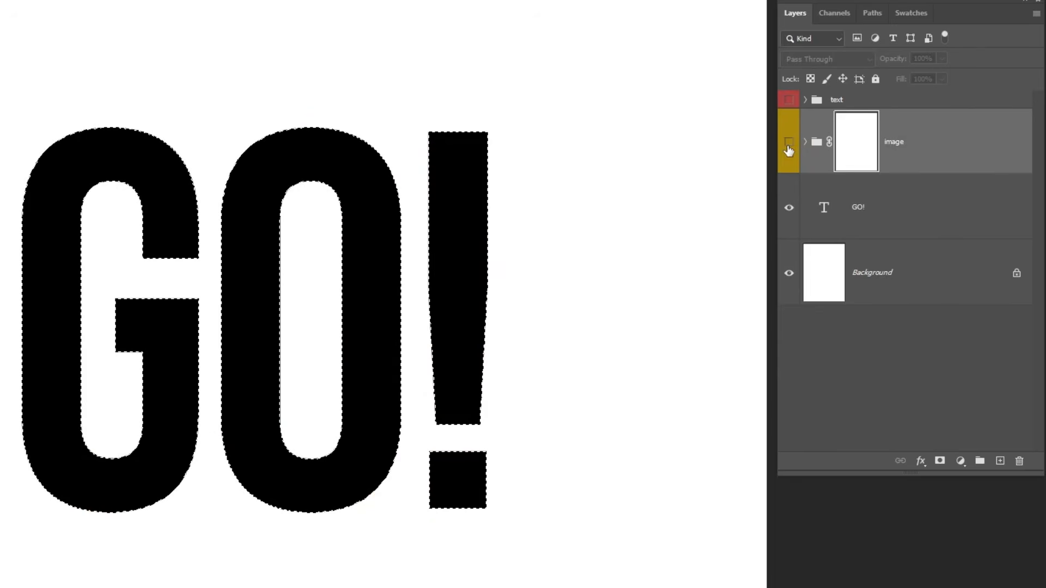
{"action": "left_click", "coordinate": [789, 143]}
{"action": "mouse_move", "coordinate": [264, 369]}
{"action": "left_mouse_down"}
{"action": "mouse_move", "coordinate": [249, 366]}
{"action": "mouse_move", "coordinate": [237, 393]}
{"action": "left_mouse_up"}
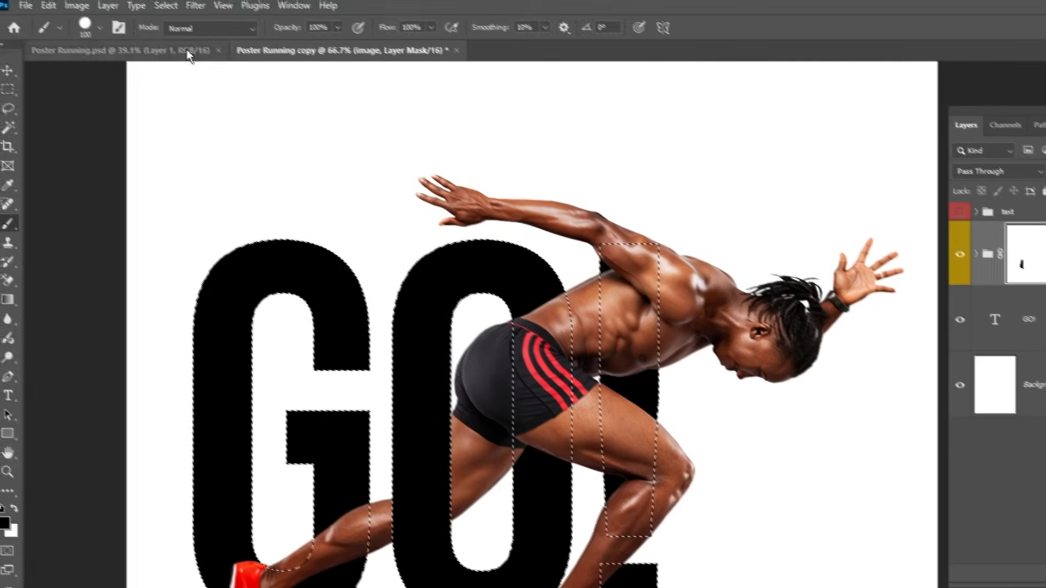
Step: Deselect the letter outlines, activate the Move tool and target the image group instead of its mask
{"action": "left_click", "coordinate": [174, 10]}
{"action": "left_click", "coordinate": [181, 39]}
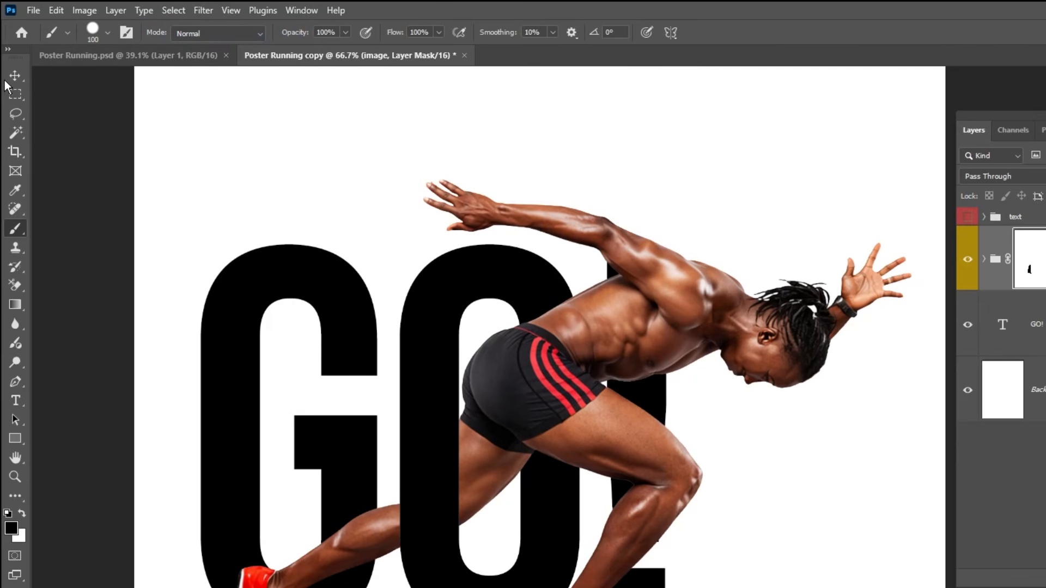
{"action": "left_click", "coordinate": [16, 75]}
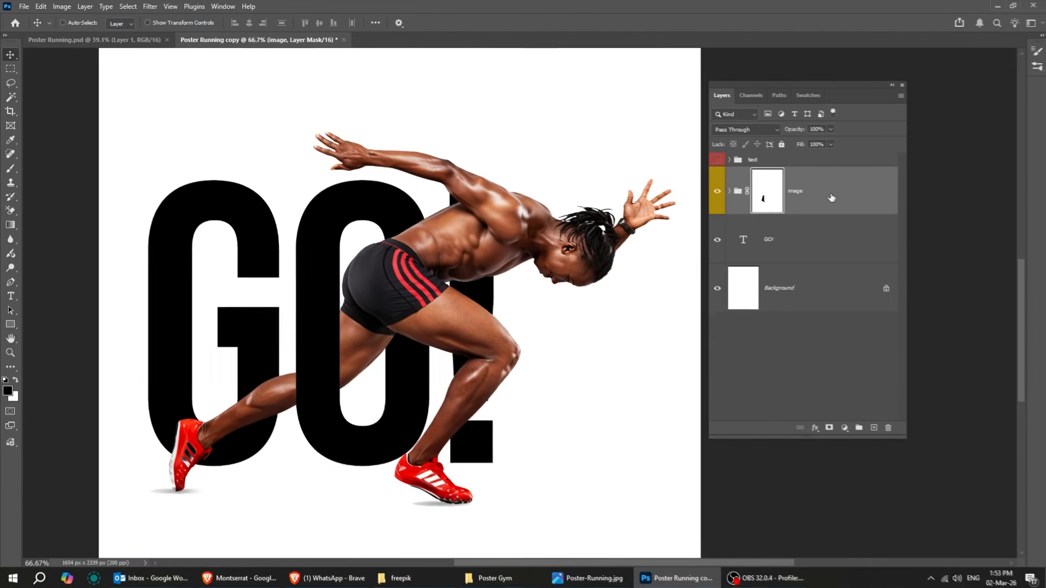
{"action": "left_click", "coordinate": [993, 242]}
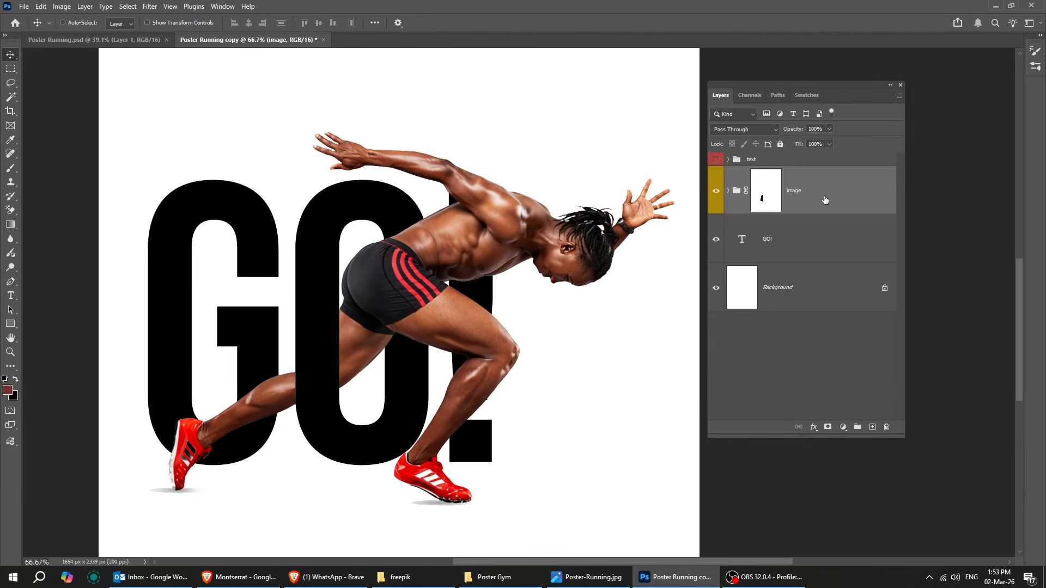
{"action": "key", "text": "ctrl+0"}
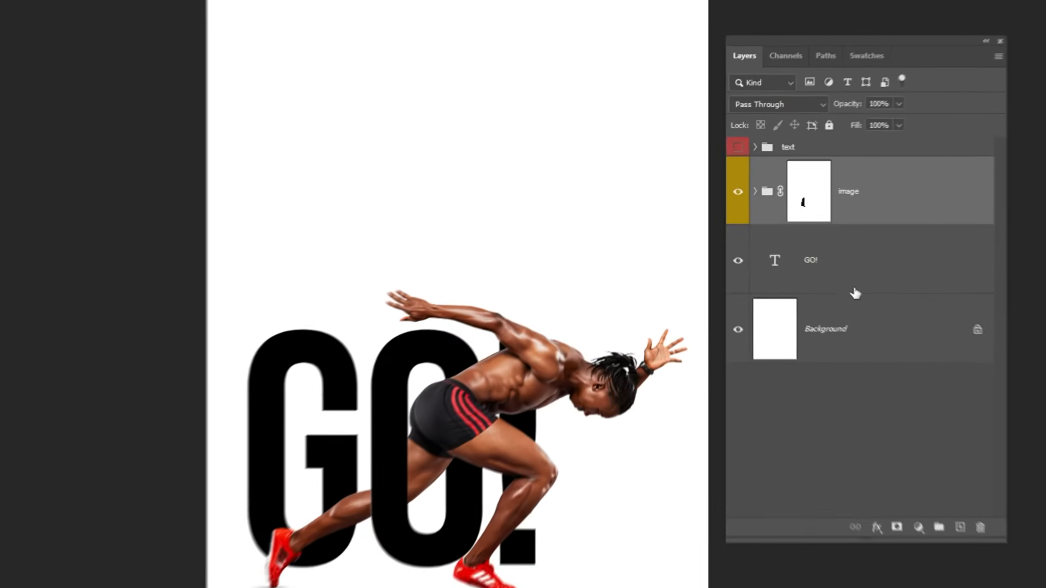
Step: Add a text layer reading "MARCH, SET" directly above the GO! layer, with the character settings open
{"action": "left_click", "coordinate": [800, 273]}
{"action": "left_click", "coordinate": [875, 281]}
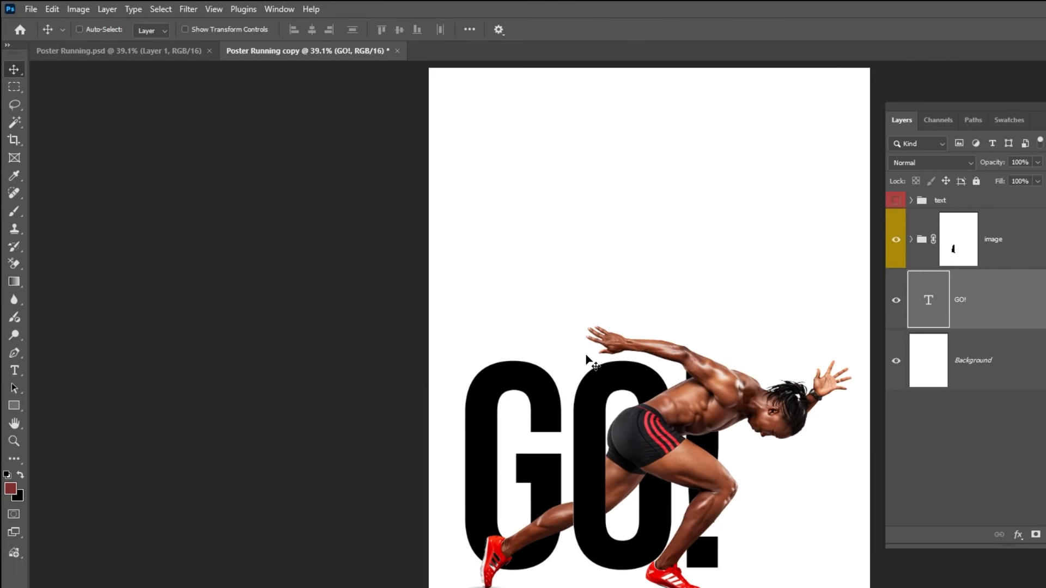
{"action": "key", "text": "t"}
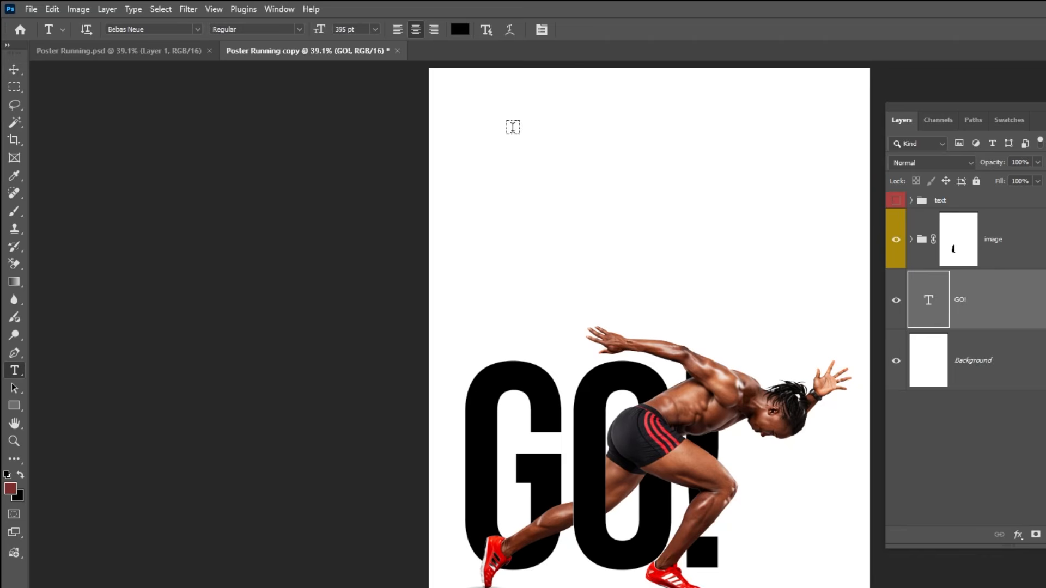
{"action": "left_click", "coordinate": [543, 32]}
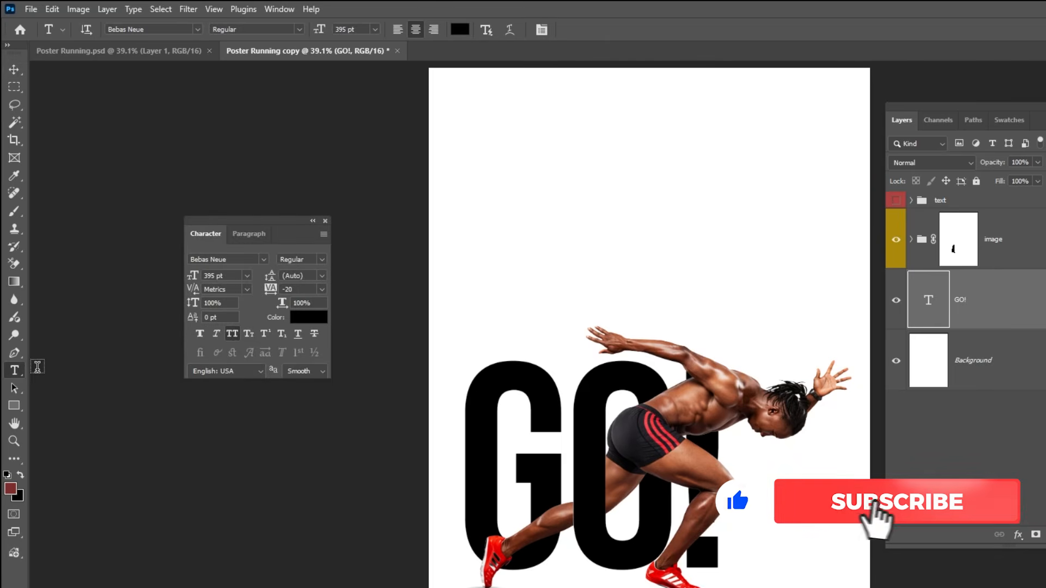
{"action": "left_click", "coordinate": [527, 287]}
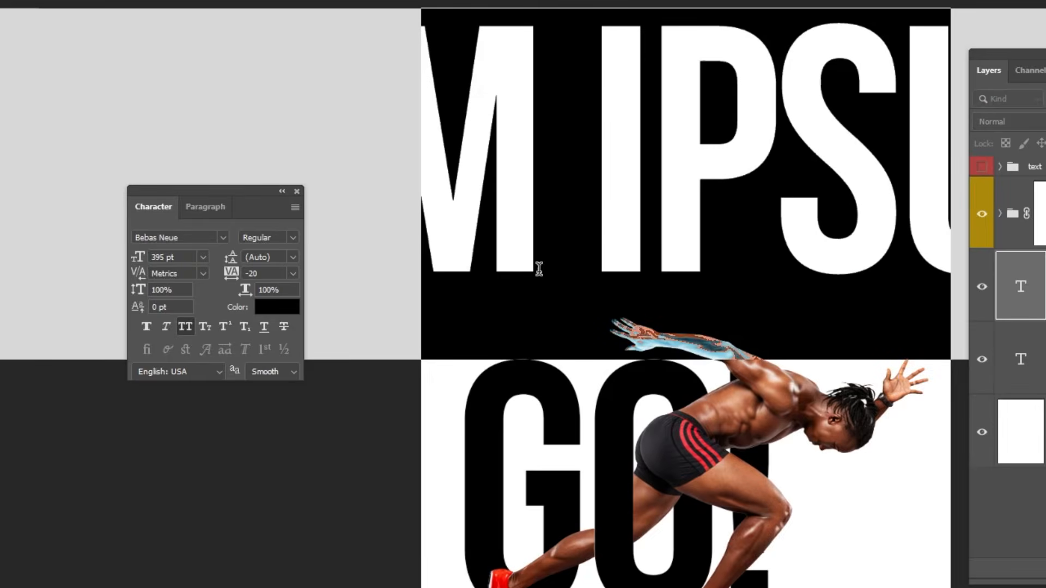
{"action": "type", "text": "MARCH"}
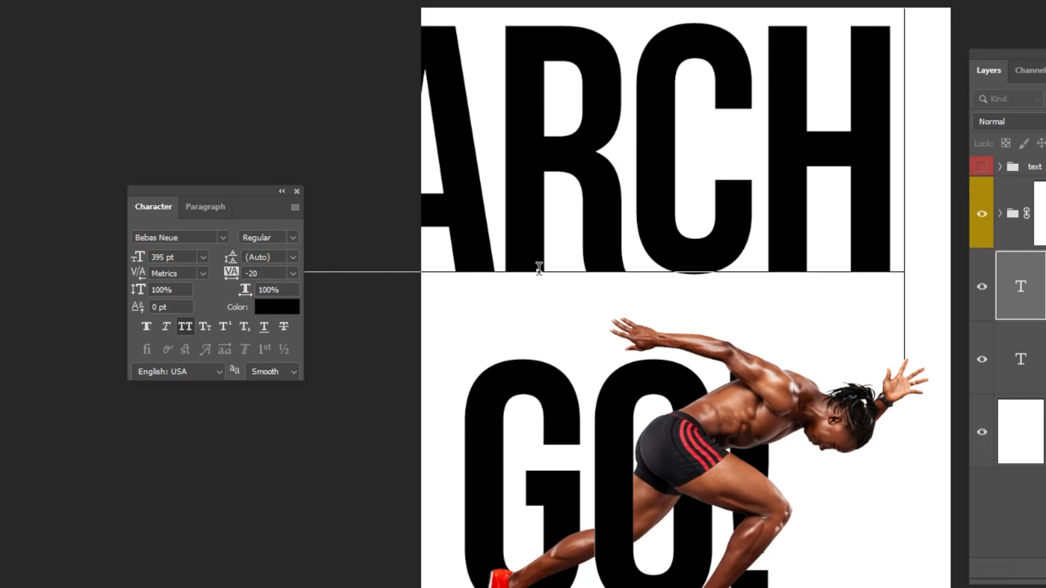
{"action": "type", "text": ", SE"}
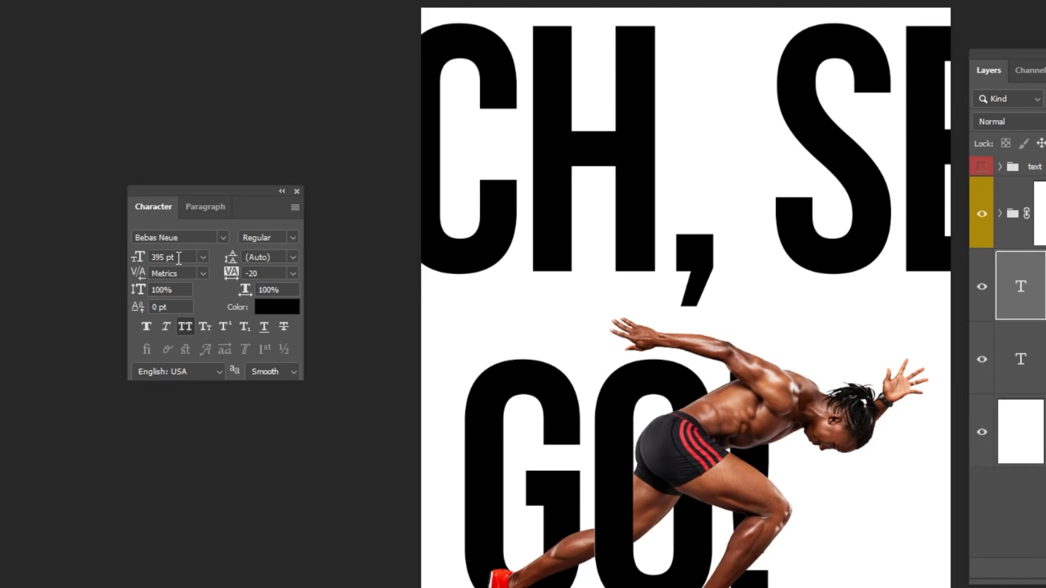
Step: Set the "MARCH, SET" text to 100 pt and its Bebas Neue style to Book
{"action": "type", "text": "100"}
{"action": "key", "text": "Return"}
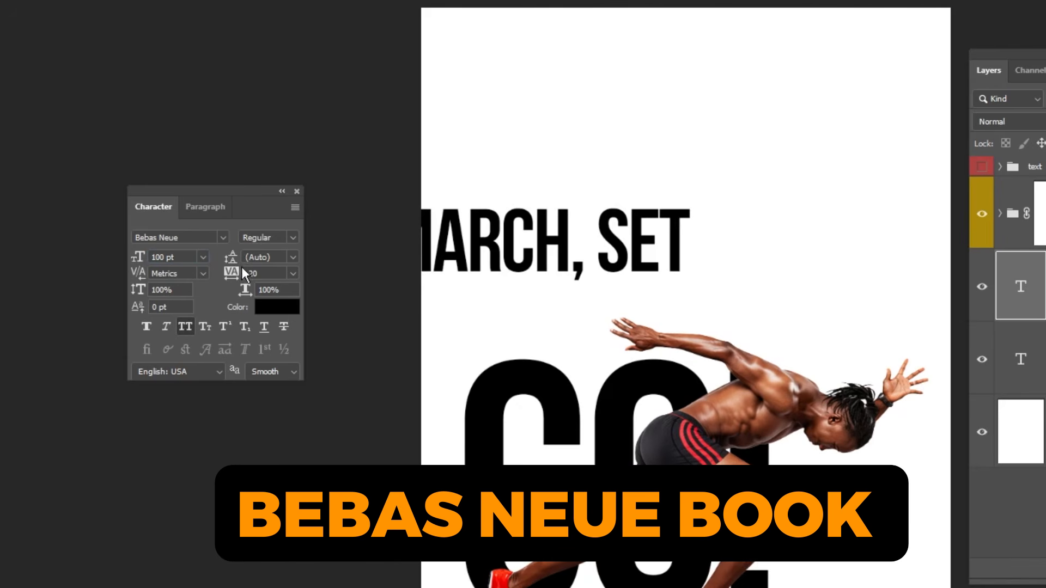
{"action": "left_click", "coordinate": [288, 239]}
{"action": "left_click", "coordinate": [298, 255]}
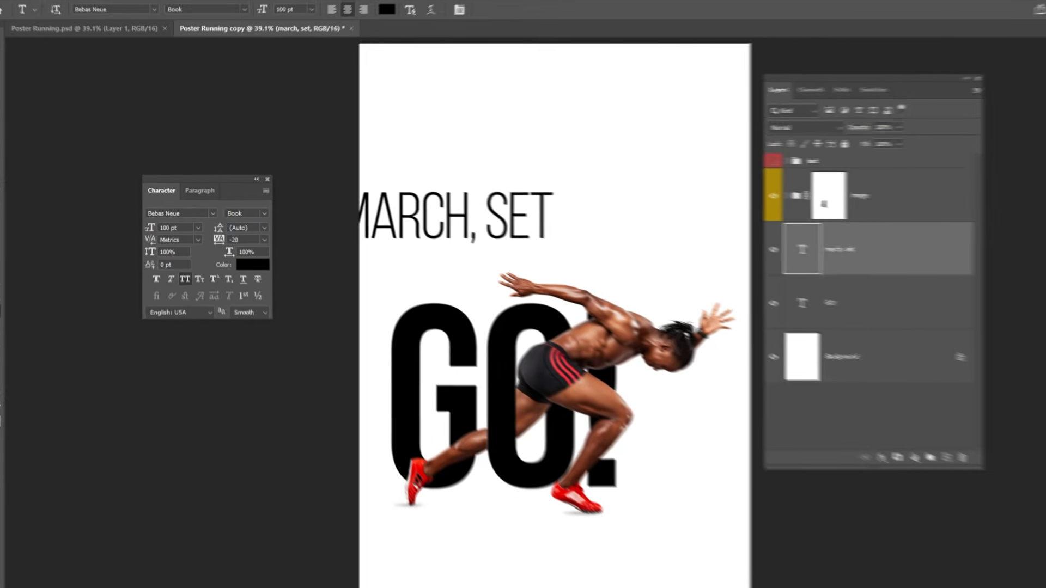
Step: Move the "MARCH, SET" text fully onto the page, above GO! and near its left edge
{"action": "key", "text": "v"}
{"action": "left_click_drag", "start_coordinate": [550, 242], "coordinate": [633, 279]}
{"action": "left_click_drag", "start_coordinate": [493, 235], "coordinate": [356, 241]}
Step: Colour only the word "MARCH," dark red with hex 7e2e2c and commit the text edit
{"action": "key", "text": "t"}
{"action": "left_click", "coordinate": [294, 248]}
{"action": "type", "text": "7e2e2c"}
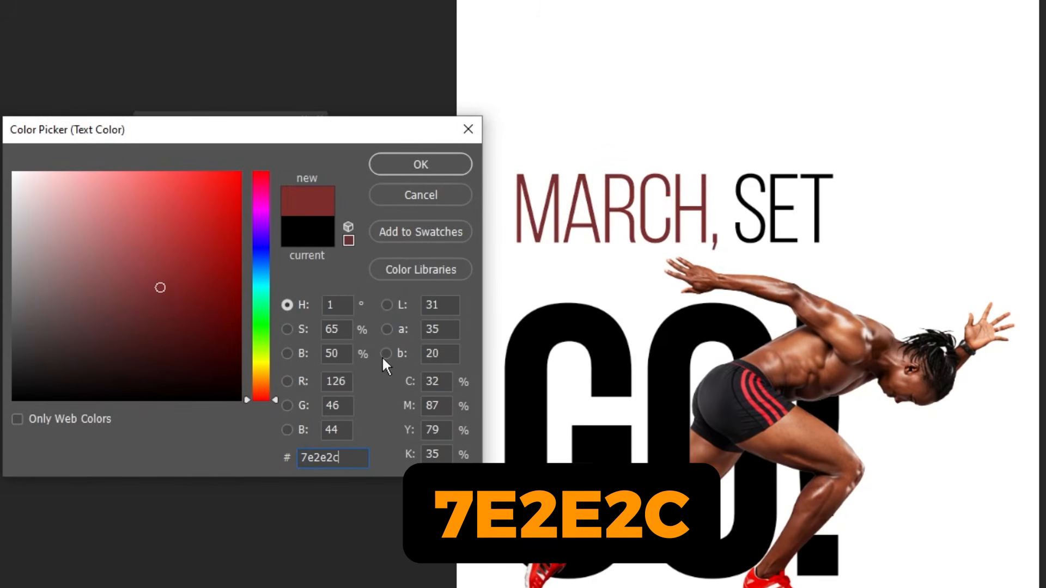
{"action": "left_click", "coordinate": [415, 167]}
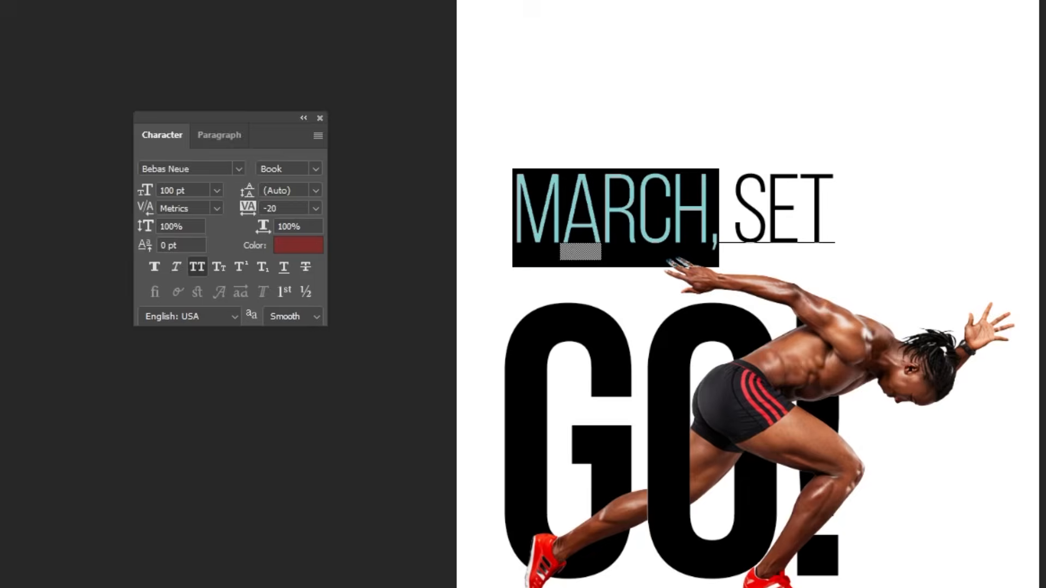
{"action": "key", "text": "ctrl+Return"}
Step: Scale the "MARCH, SET" text down to about 75.78 pt with Free Transform and place it just above GO!
{"action": "key", "text": "ctrl+t"}
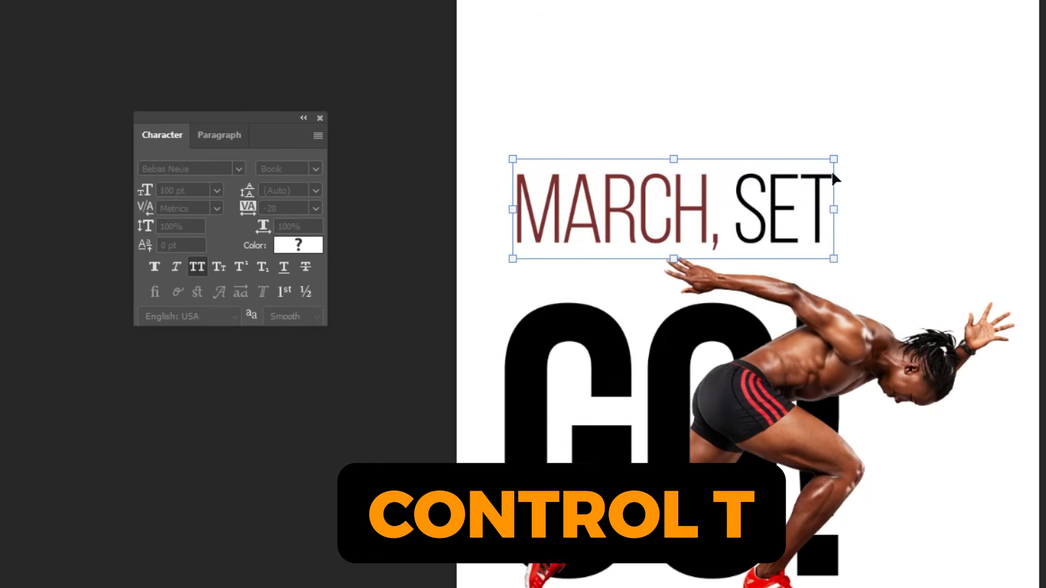
{"action": "left_click_drag", "start_coordinate": [835, 160], "coordinate": [765, 180]}
{"action": "double_click", "coordinate": [642, 225]}
{"action": "left_click_drag", "start_coordinate": [641, 224], "coordinate": [651, 267]}
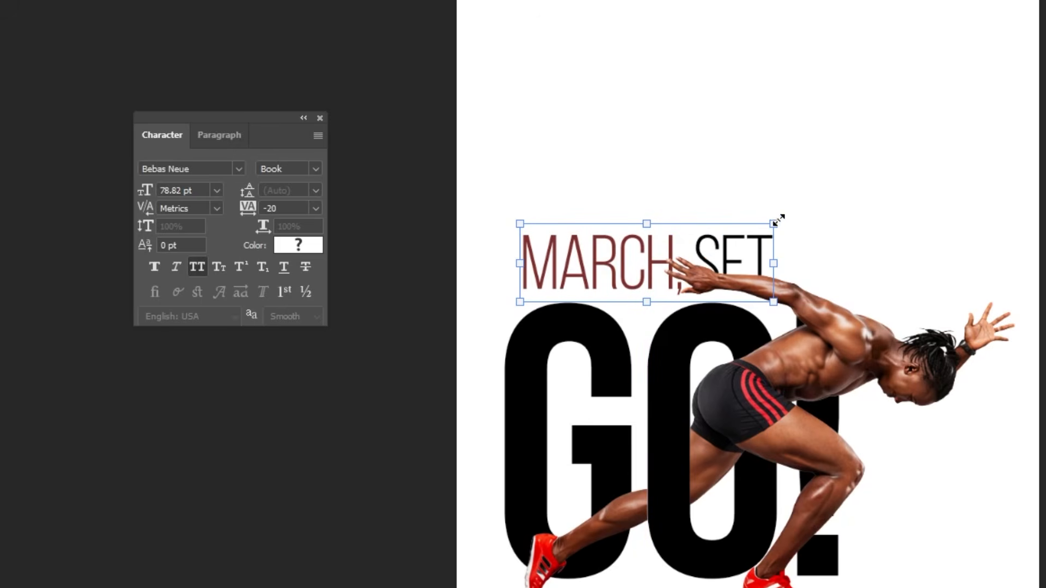
{"action": "mouse_move", "coordinate": [777, 220]}
{"action": "left_mouse_down"}
{"action": "mouse_move", "coordinate": [758, 223]}
{"action": "mouse_move", "coordinate": [762, 232]}
{"action": "left_mouse_up"}
{"action": "key", "text": "Return"}
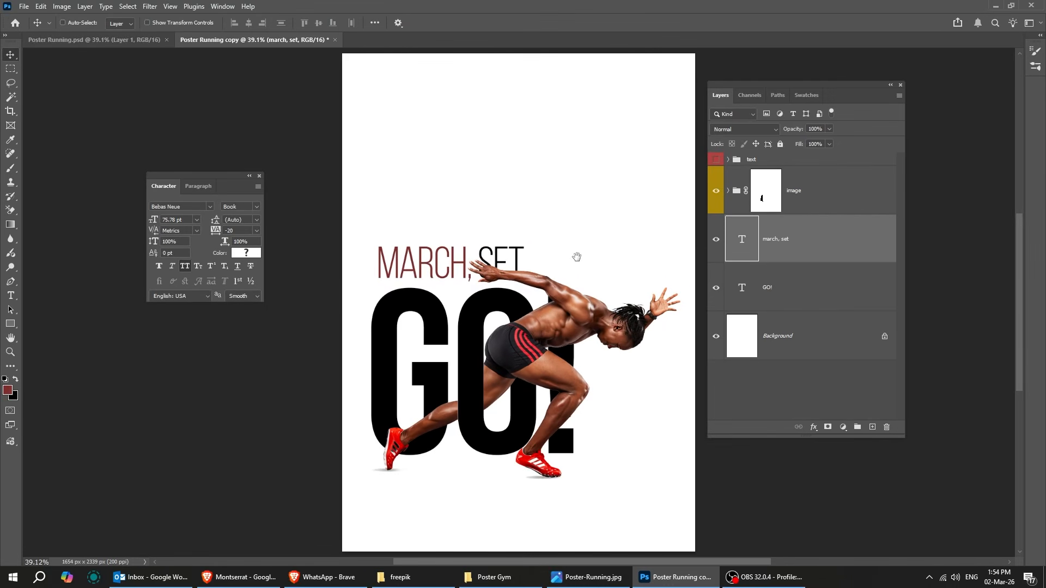
Step: Duplicate the "MARCH, SET" text about 468 px straight above the original
{"action": "left_click_drag", "start_coordinate": [577, 257], "coordinate": [579, 295]}
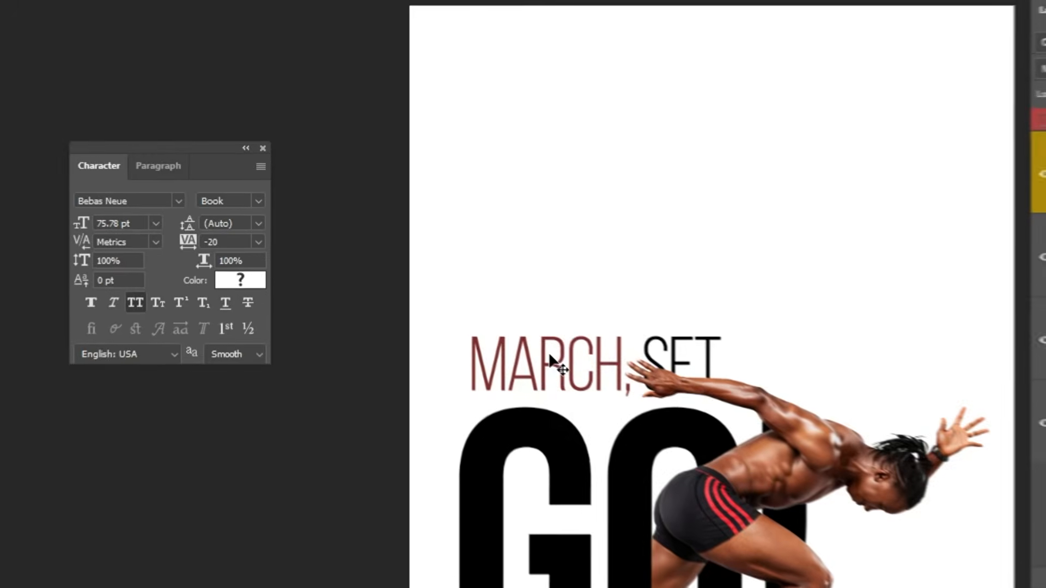
{"action": "left_click_drag", "start_coordinate": [423, 294], "coordinate": [437, 196]}
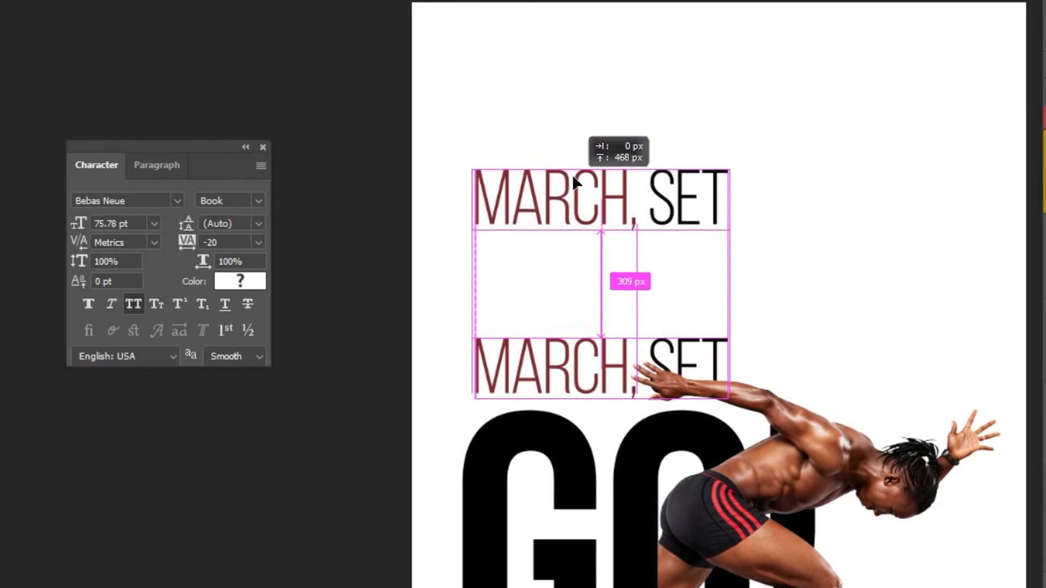
Step: Place the duplicated headline about 562 px above the original and replace its text with SPRINT, TRAINING, COURSE on three lines
{"action": "left_click_drag", "start_coordinate": [572, 174], "coordinate": [572, 145]}
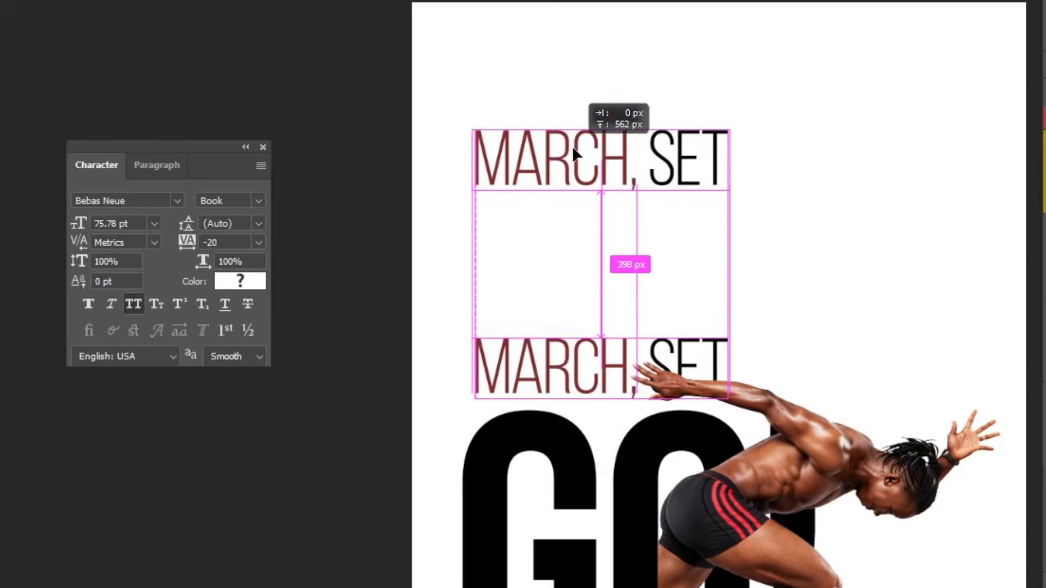
{"action": "triple_click", "coordinate": [488, 169]}
{"action": "type", "text": "SPRIN"}
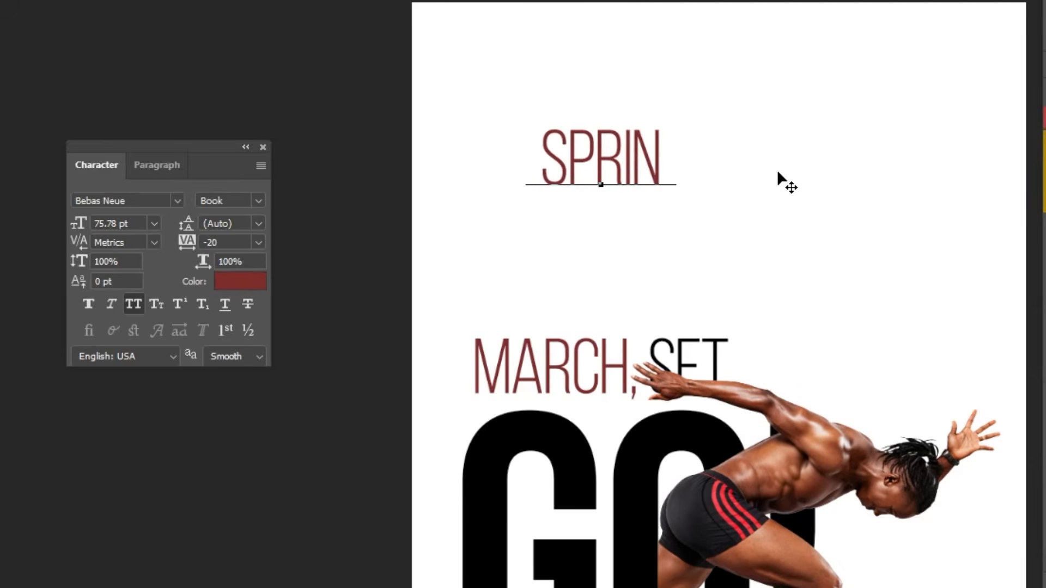
{"action": "type", "text": "T"}
{"action": "key", "text": "Return"}
{"action": "type", "text": "TRAIN"}
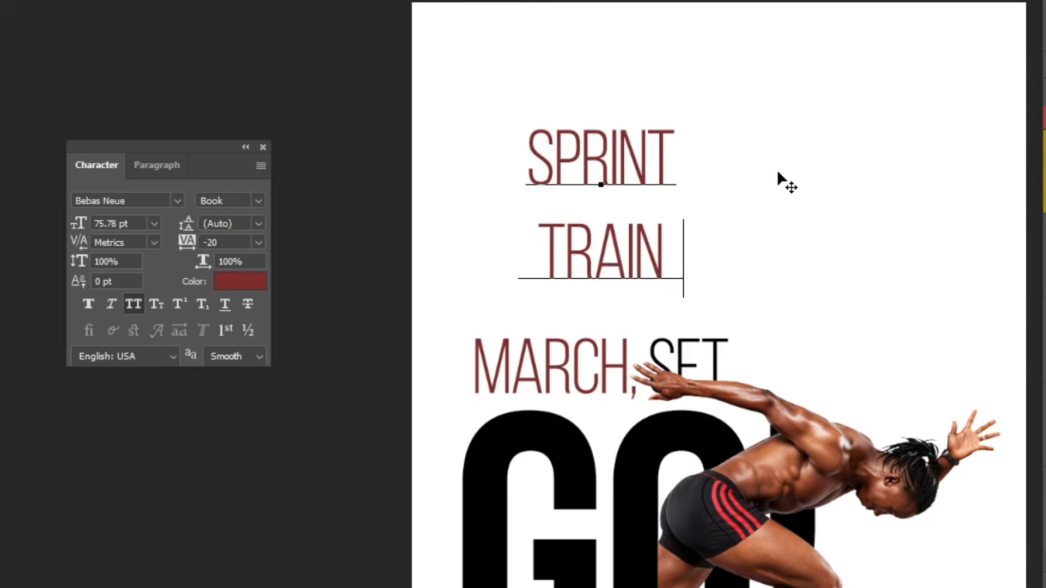
{"action": "type", "text": "ING"}
{"action": "key", "text": "Return"}
{"action": "type", "text": "COURSE"}
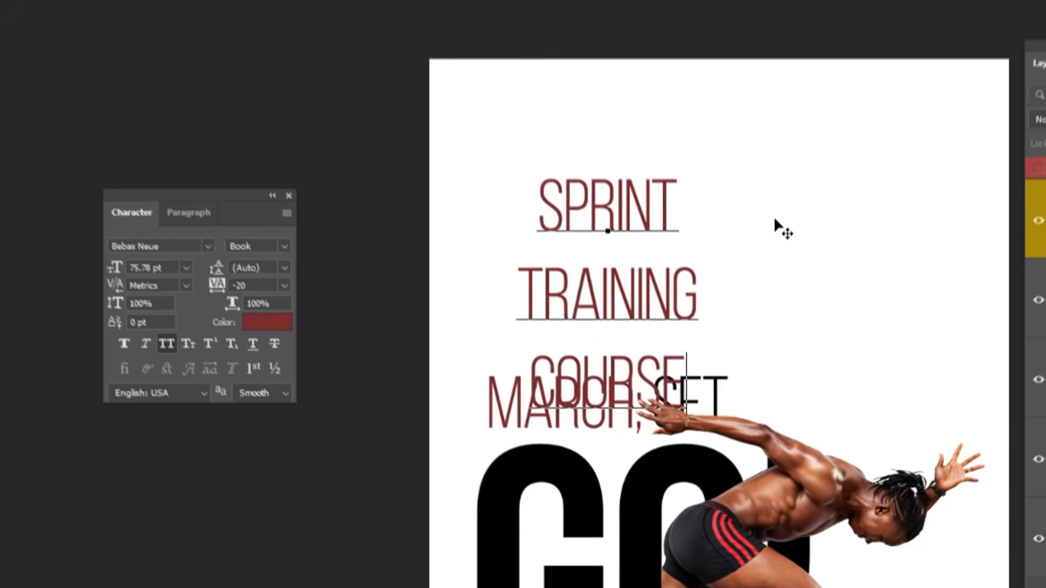
{"action": "left_click", "coordinate": [774, 219]}
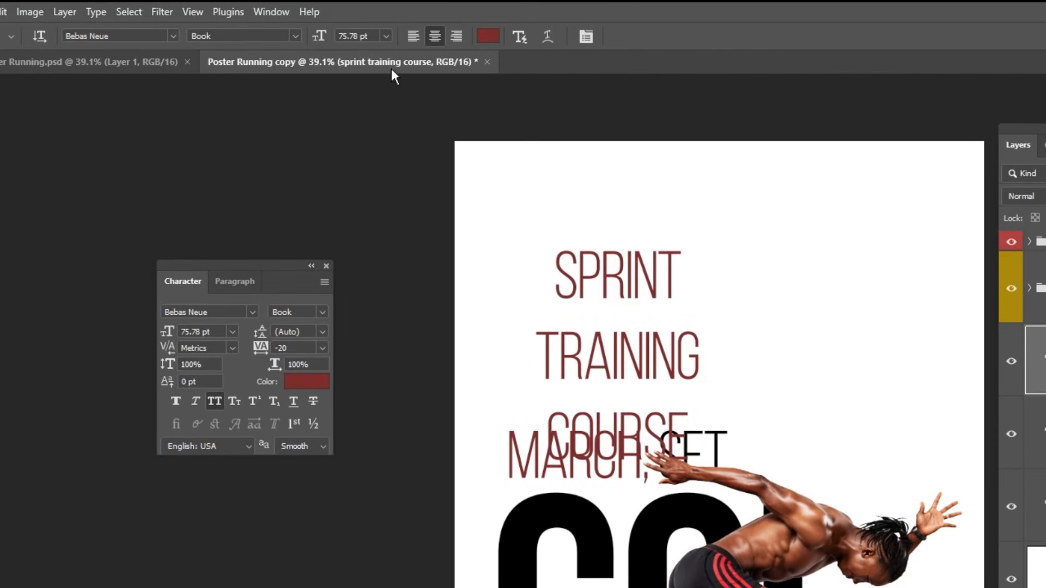
Step: Left-align the SPRINT TRAINING COURSE text and colour it black with hex 000000
{"action": "left_click", "coordinate": [412, 36]}
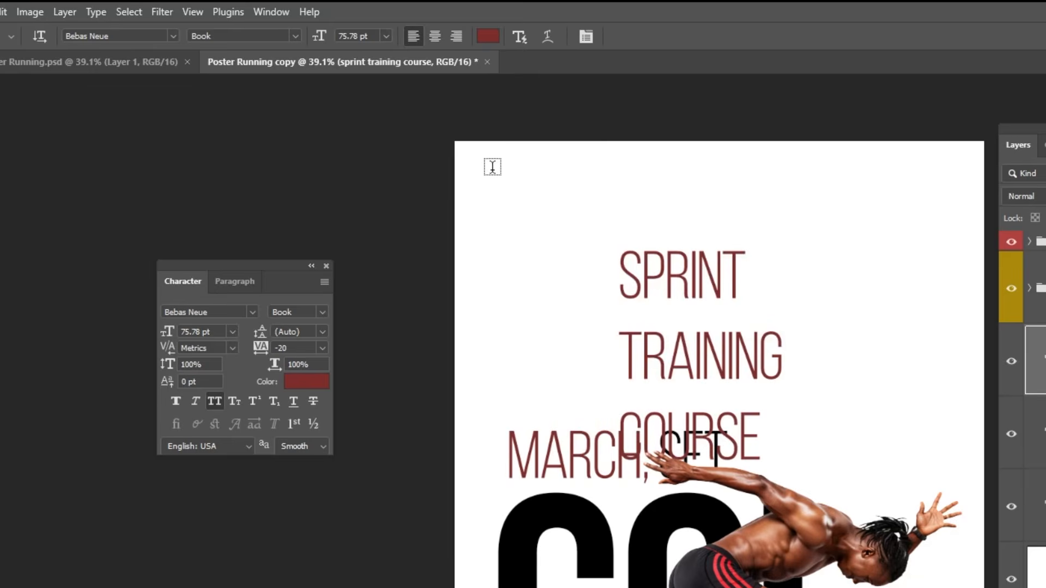
{"action": "left_click", "coordinate": [489, 36]}
{"action": "left_click_drag", "start_coordinate": [222, 412], "coordinate": [12, 536]}
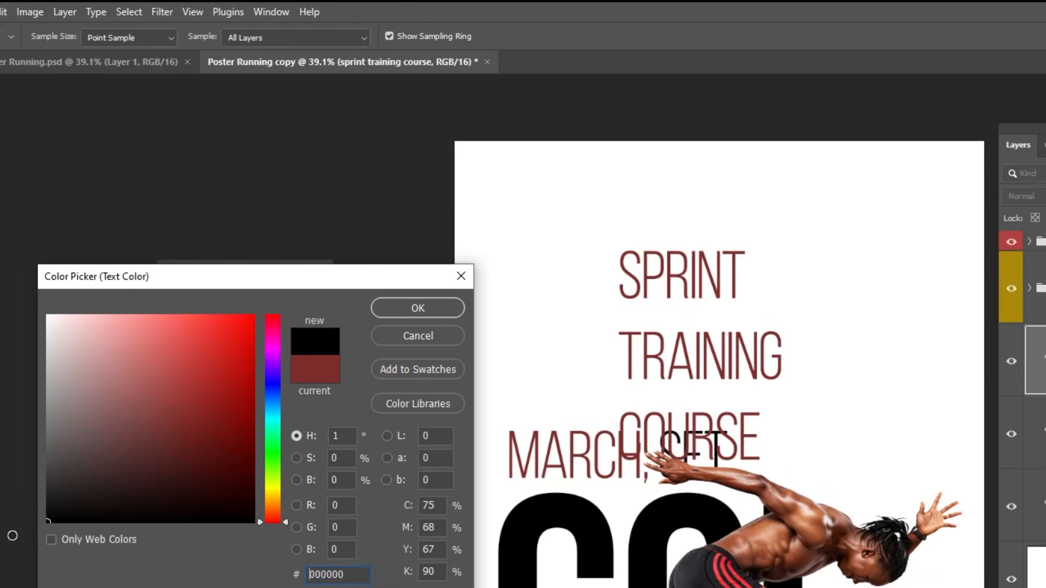
{"action": "left_click", "coordinate": [403, 308]}
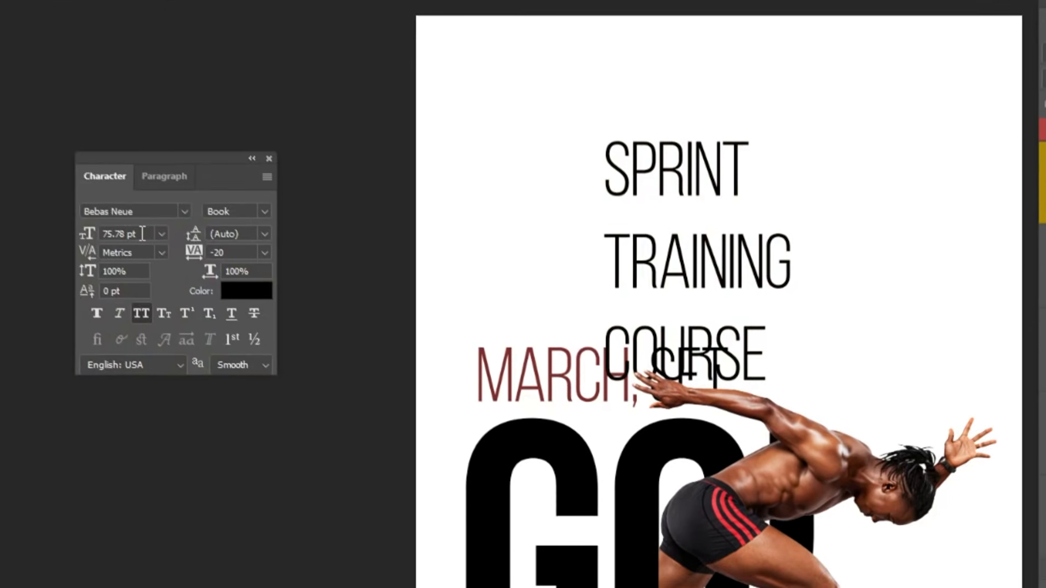
Step: Set the SPRINT TRAINING COURSE text to 58 pt size, 0 tracking and 45 pt leading
{"action": "left_click", "coordinate": [142, 233]}
{"action": "key", "text": "Return"}
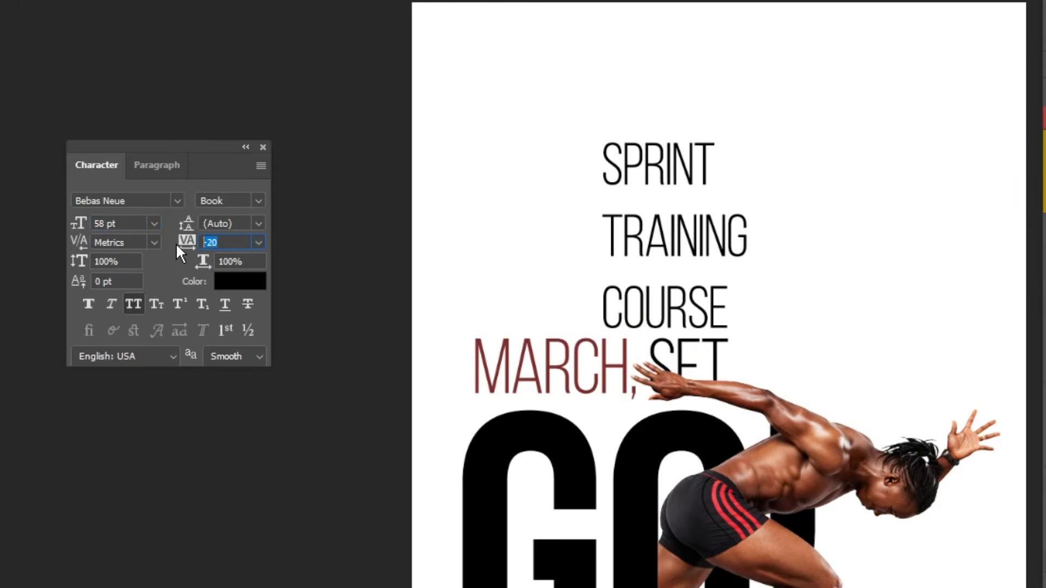
{"action": "type", "text": "0"}
{"action": "key", "text": "Return"}
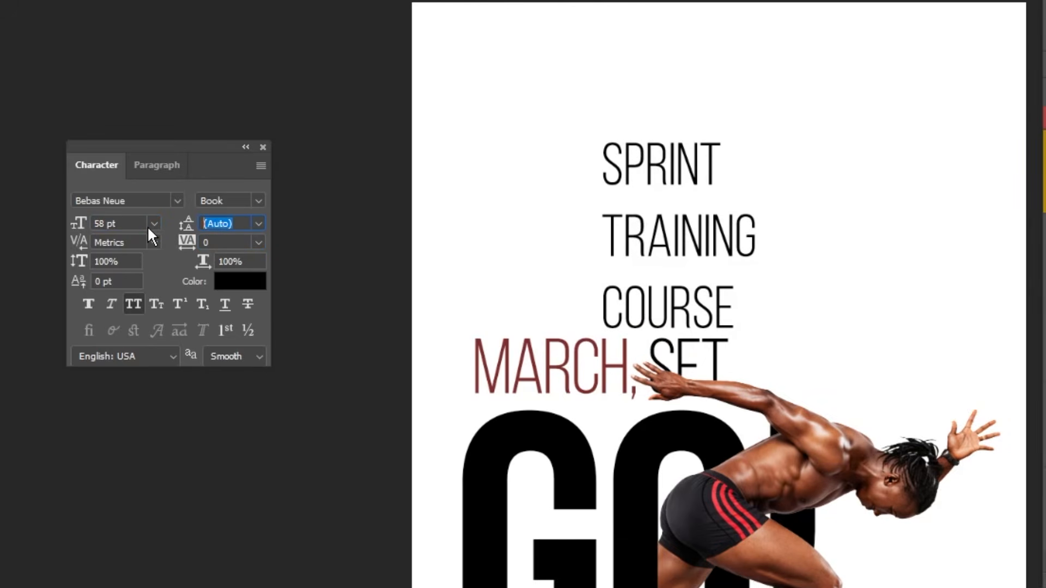
{"action": "key", "text": "Return"}
{"action": "left_click", "coordinate": [200, 226]}
{"action": "type", "text": "4"}
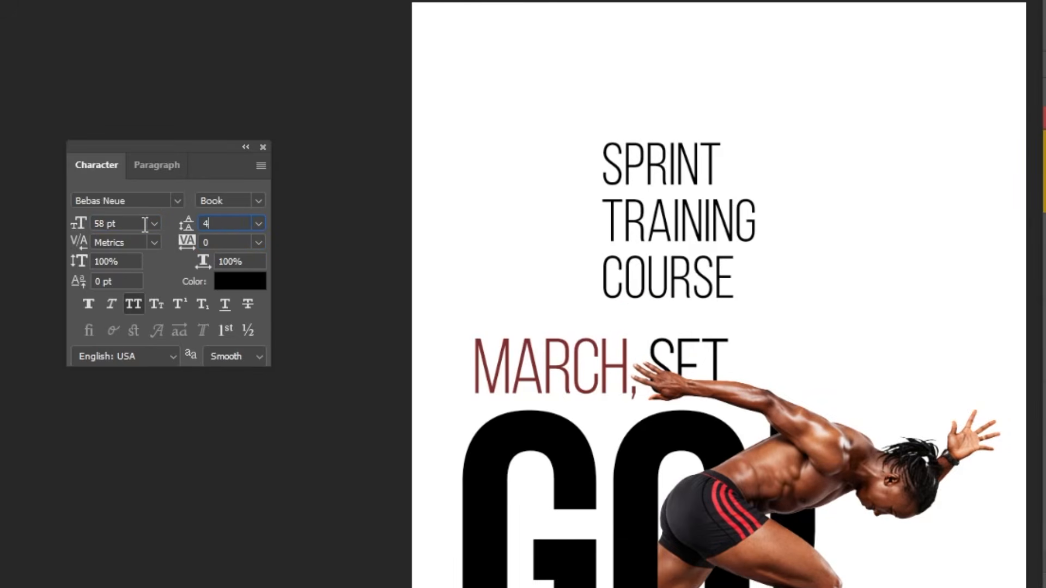
{"action": "type", "text": "5"}
{"action": "key", "text": "Return"}
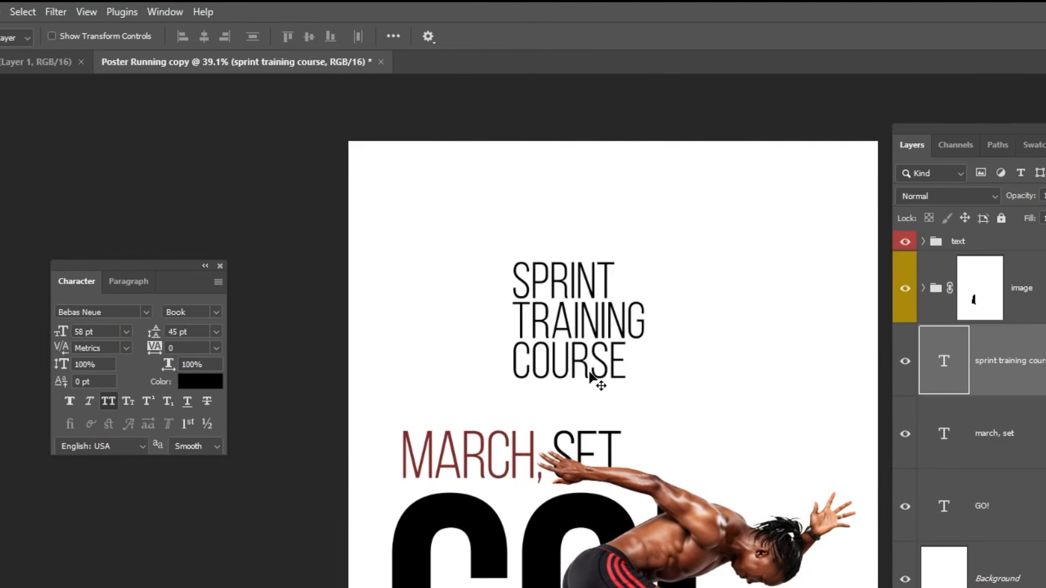
Step: Align the left edges of the SPRINT TRAINING COURSE and "MARCH, SET" text layers
{"action": "right_click", "coordinate": [456, 455], "text": "shift"}
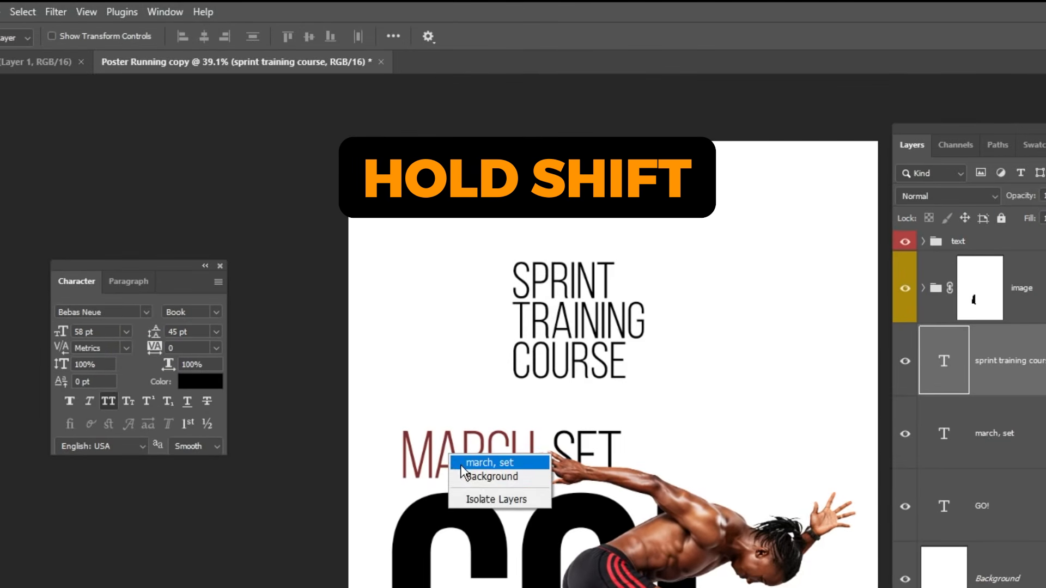
{"action": "left_click", "coordinate": [493, 462], "text": "shift"}
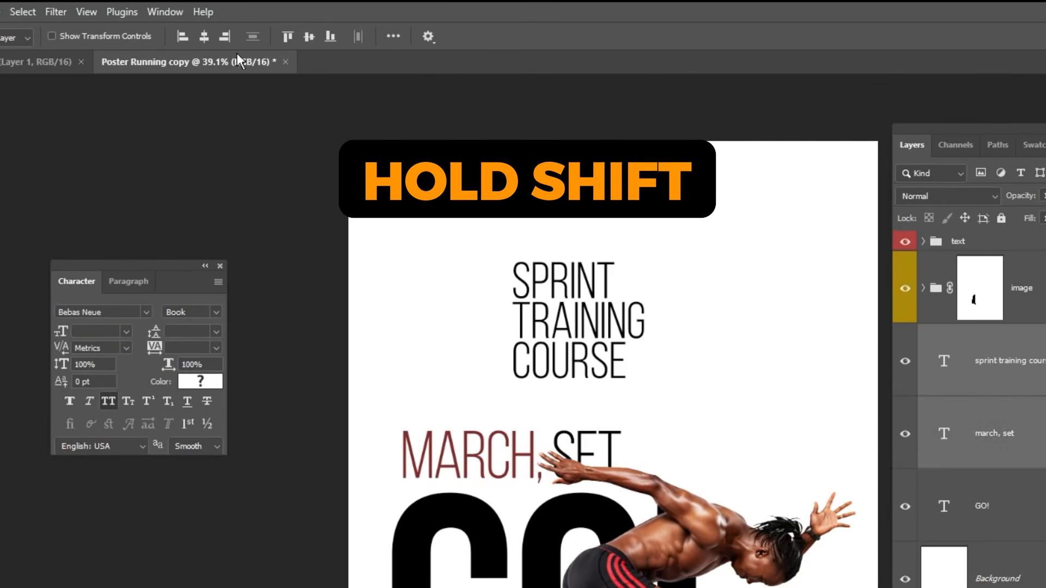
{"action": "left_click", "coordinate": [182, 37]}
Step: Move the SPRINT TRAINING COURSE text about 125 px straight up and set its leading to 48 pt
{"action": "right_click", "coordinate": [473, 316]}
{"action": "left_click", "coordinate": [550, 327]}
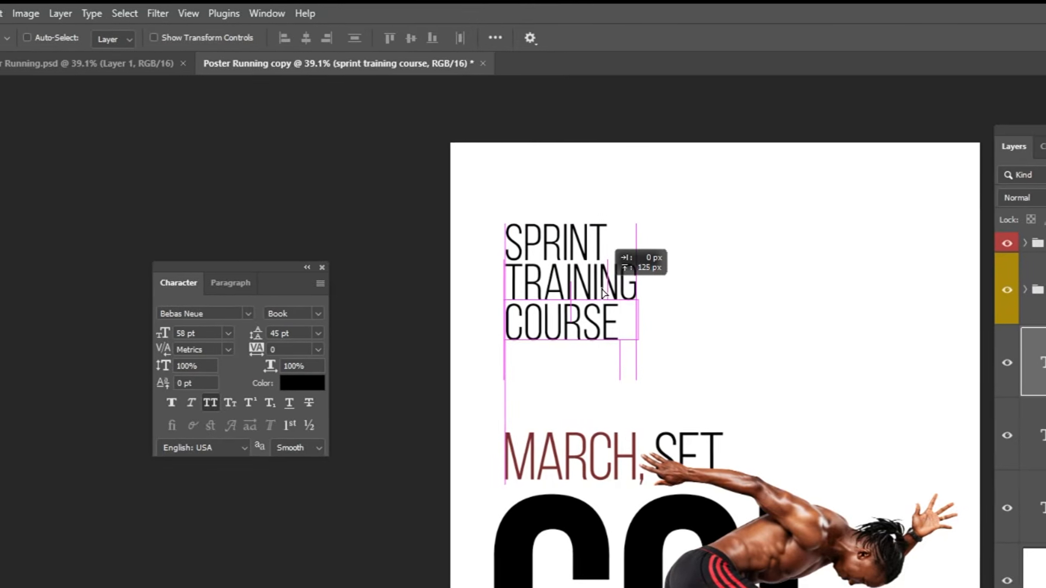
{"action": "left_click_drag", "start_coordinate": [601, 293], "coordinate": [602, 293]}
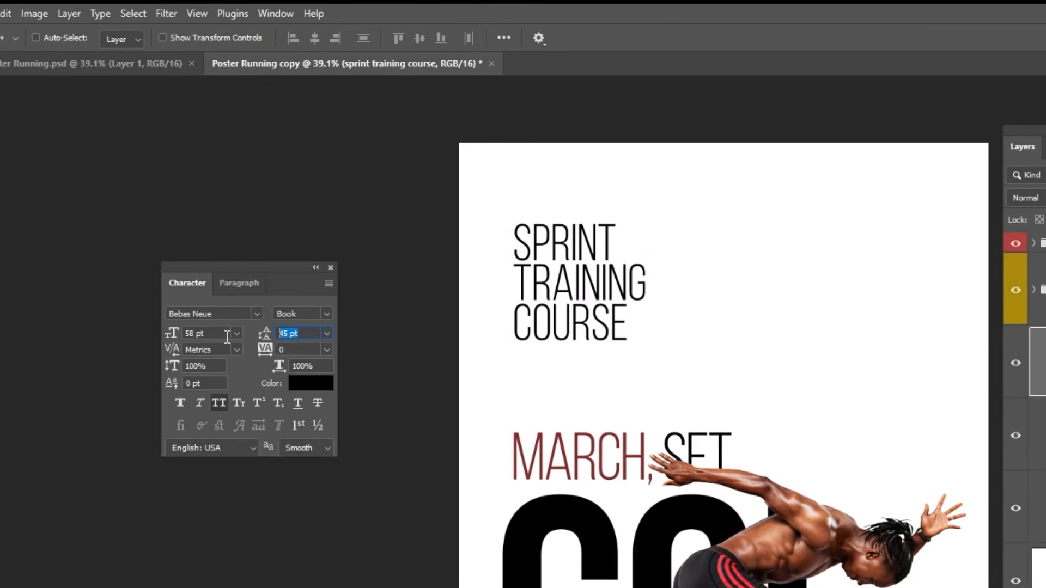
{"action": "key", "text": "Return"}
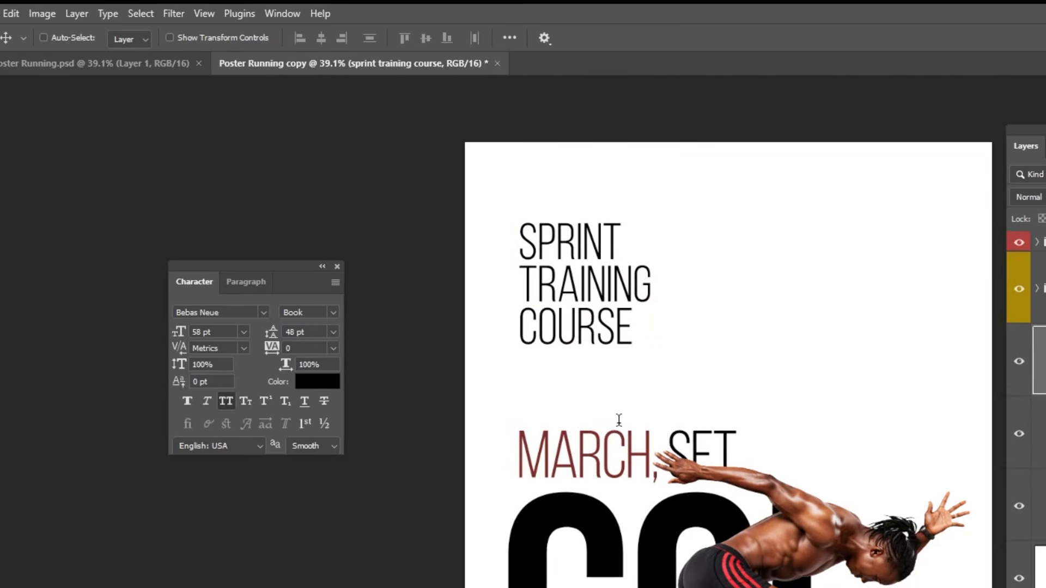
Step: Colour only the word COURSE dark red to match "MARCH," and finish the text edit
{"action": "key", "text": "t"}
{"action": "left_click_drag", "start_coordinate": [630, 336], "coordinate": [473, 327]}
{"action": "left_click", "coordinate": [354, 372]}
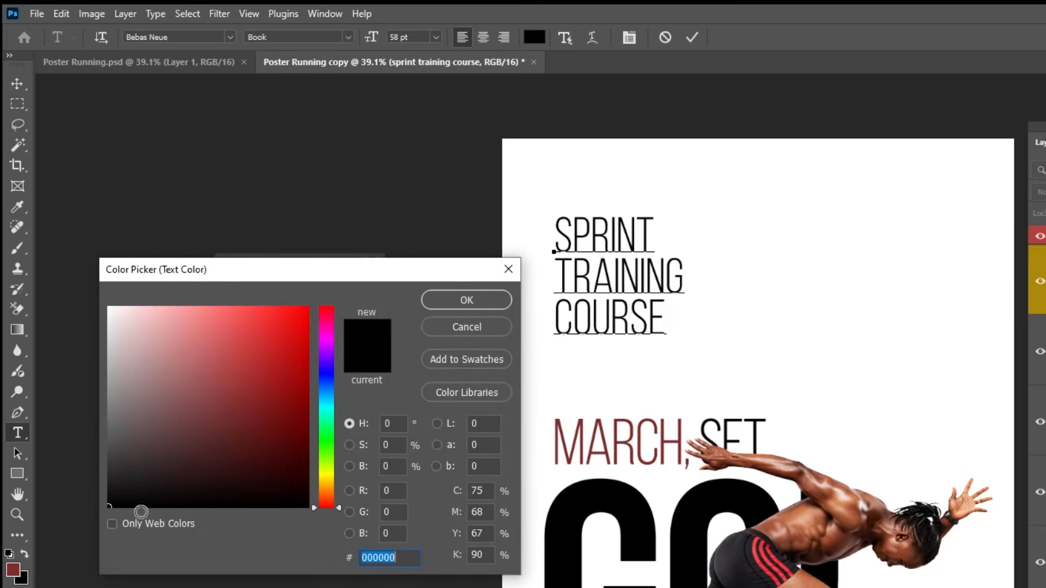
{"action": "left_click", "coordinate": [236, 408]}
{"action": "left_click", "coordinate": [451, 301]}
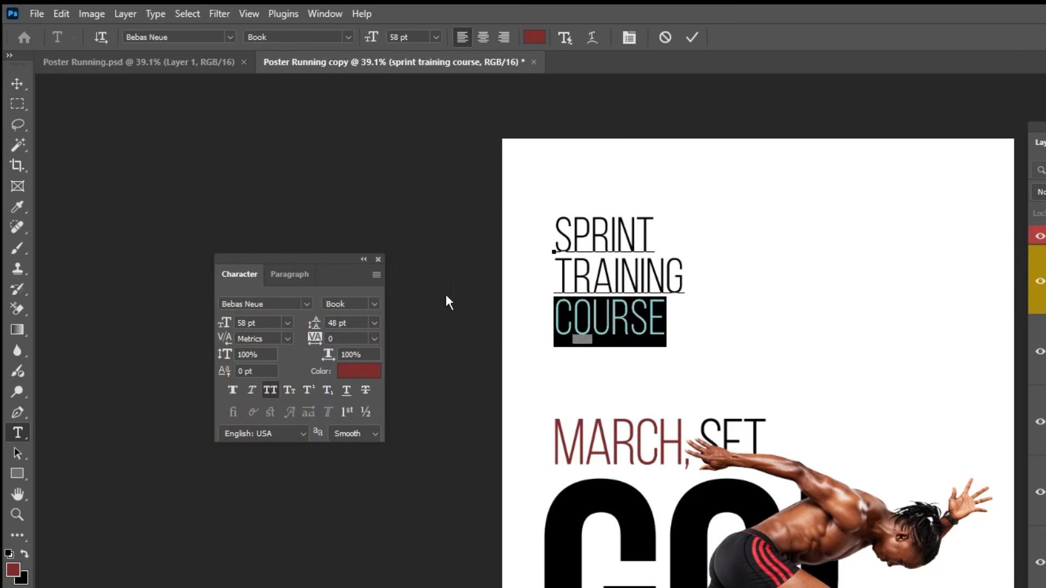
{"action": "left_click", "coordinate": [17, 84]}
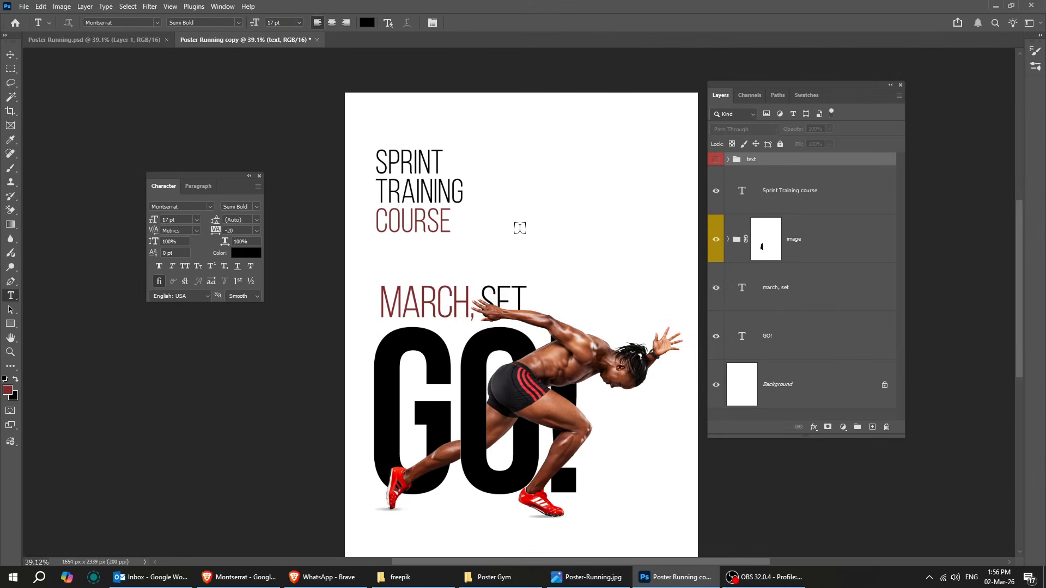
Step: Add a 17 pt Montserrat Semi Bold text reading "March 23, 2026" and "5:00 PM – 7:00 PM" on two lines
{"action": "left_click", "coordinate": [519, 228]}
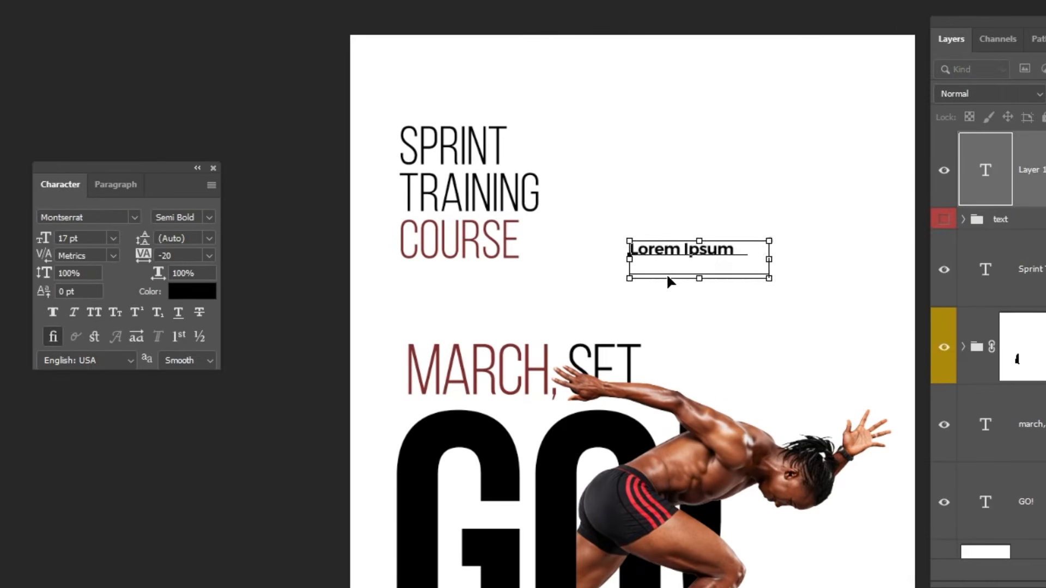
{"action": "type", "text": "March 23, 2026 5:00 PM - 7:00 PM"}
{"action": "left_click", "coordinate": [1, 27]}
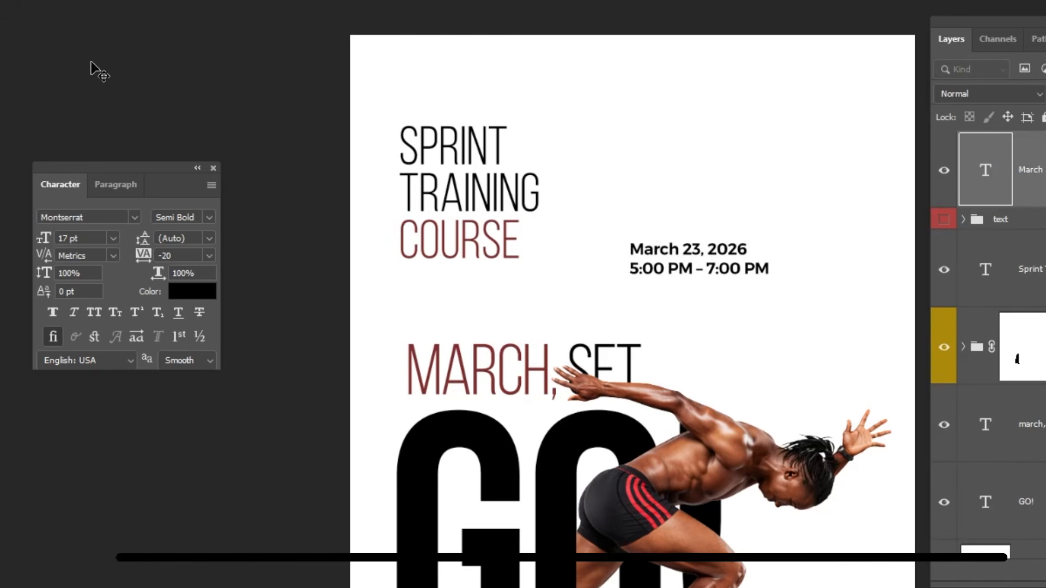
Step: Place the date and time text just below COURSE and align its left edge with the SPRINT TRAINING COURSE text
{"action": "left_click_drag", "start_coordinate": [715, 265], "coordinate": [547, 309]}
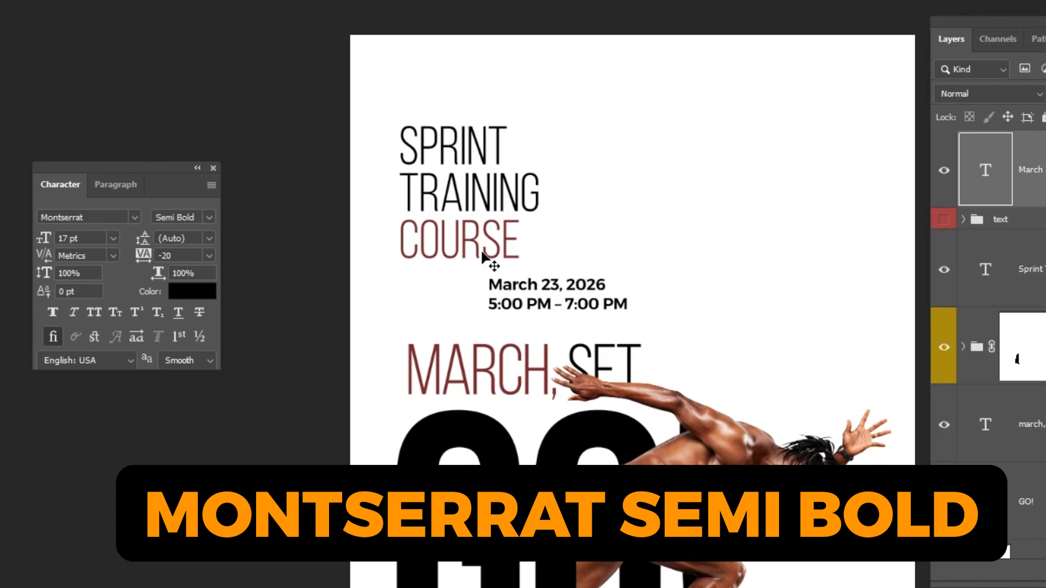
{"action": "right_click", "coordinate": [483, 250]}
{"action": "left_click", "coordinate": [493, 261], "text": "shift"}
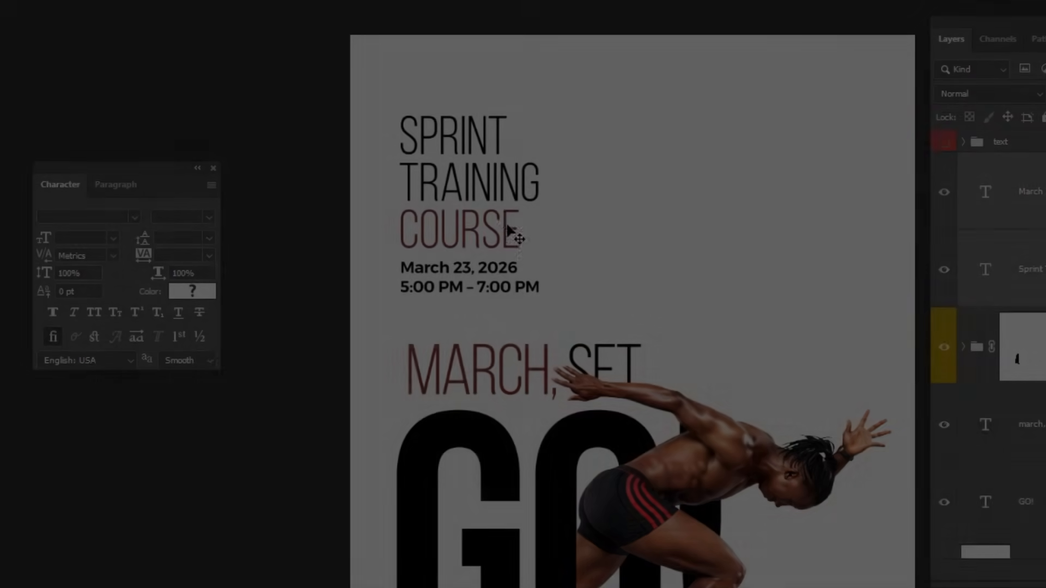
Step: Duplicate only the SPRINT TRAINING COURSE text straight to the right of the original
{"action": "right_click", "coordinate": [492, 204]}
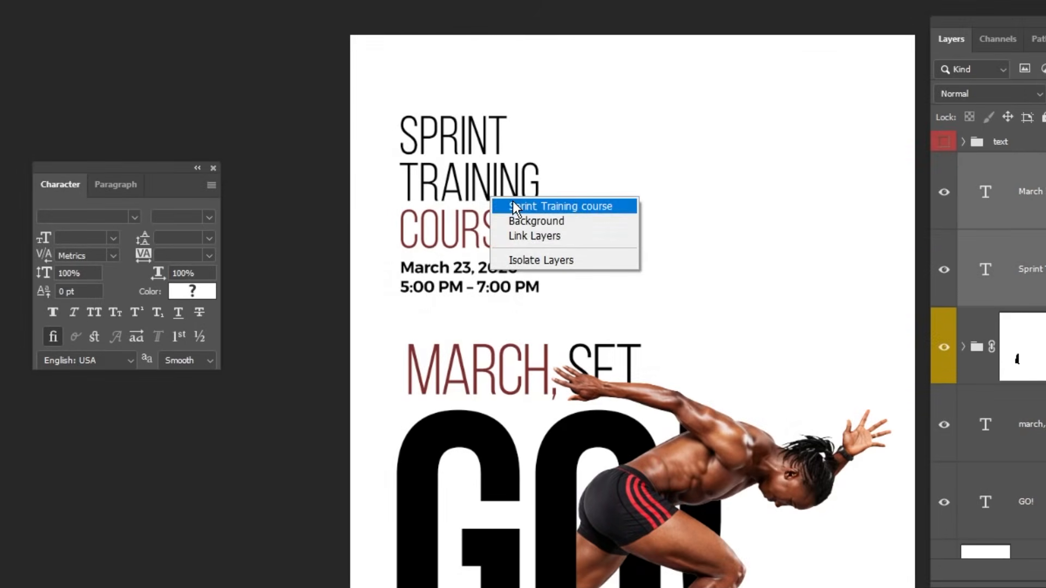
{"action": "left_click", "coordinate": [504, 207]}
{"action": "left_click_drag", "start_coordinate": [690, 259], "coordinate": [661, 233]}
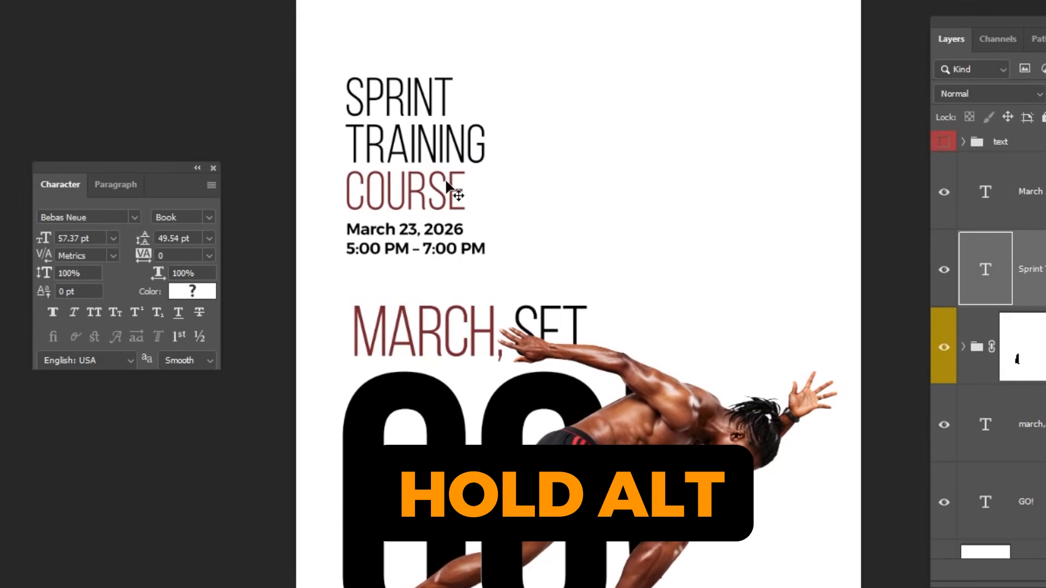
{"action": "left_click_drag", "start_coordinate": [446, 185], "coordinate": [673, 185]}
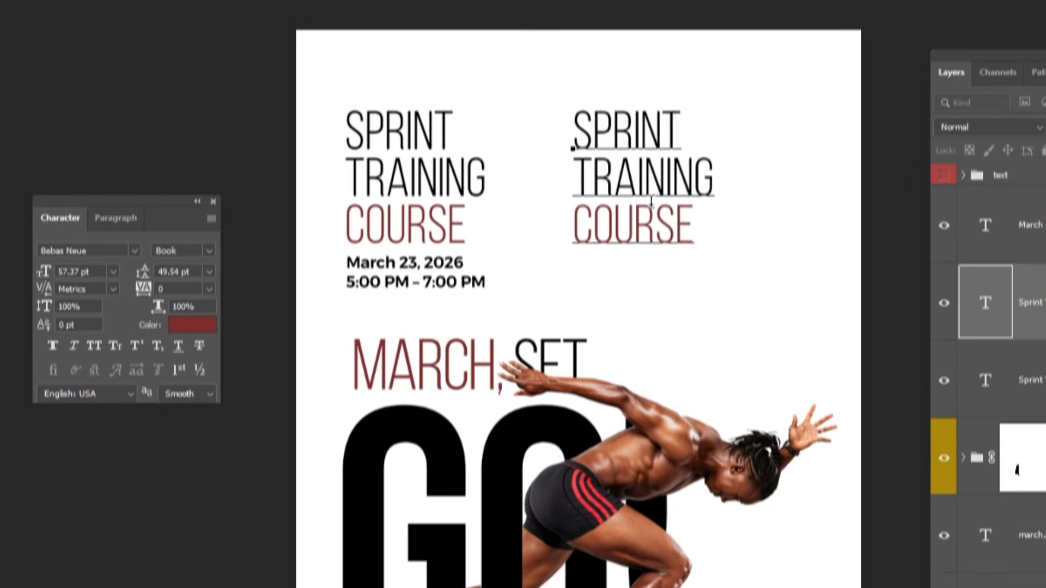
Step: Replace the duplicated text with "NO EXCUSES." and "JUST ACTION." on two lines, all in black
{"action": "key", "text": "ctrl+a"}
{"action": "type", "text": "NO EXCUSE "}
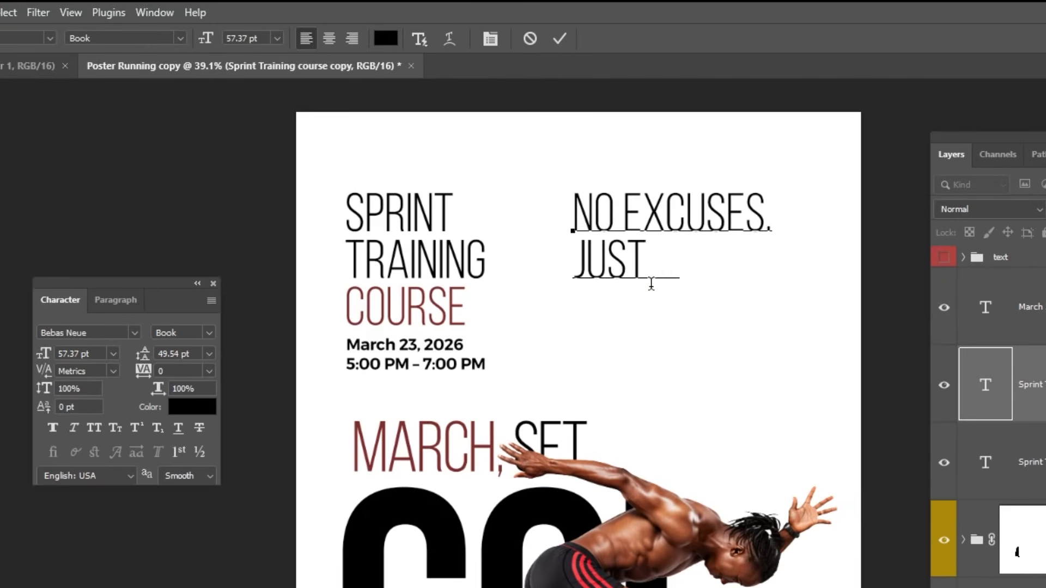
{"action": "type", "text": "."}
{"action": "key", "text": "ctrl+Return"}
{"action": "left_click", "coordinate": [680, 263]}
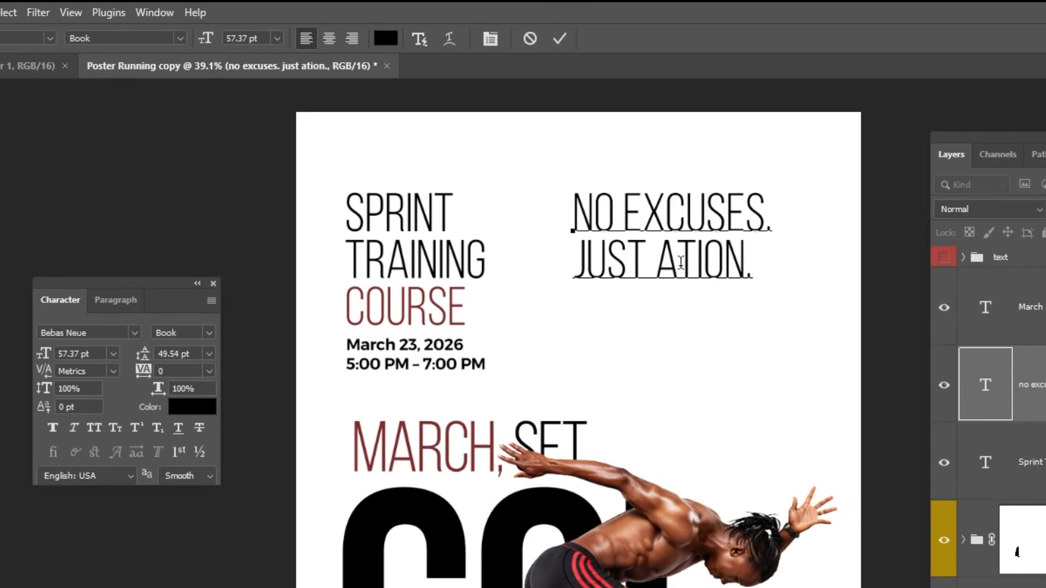
{"action": "type", "text": "c"}
{"action": "key", "text": "ctrl+Return"}
Step: Right-align the "NO EXCUSES. JUST ACTION." text and join its two lines into one
{"action": "left_click", "coordinate": [352, 38]}
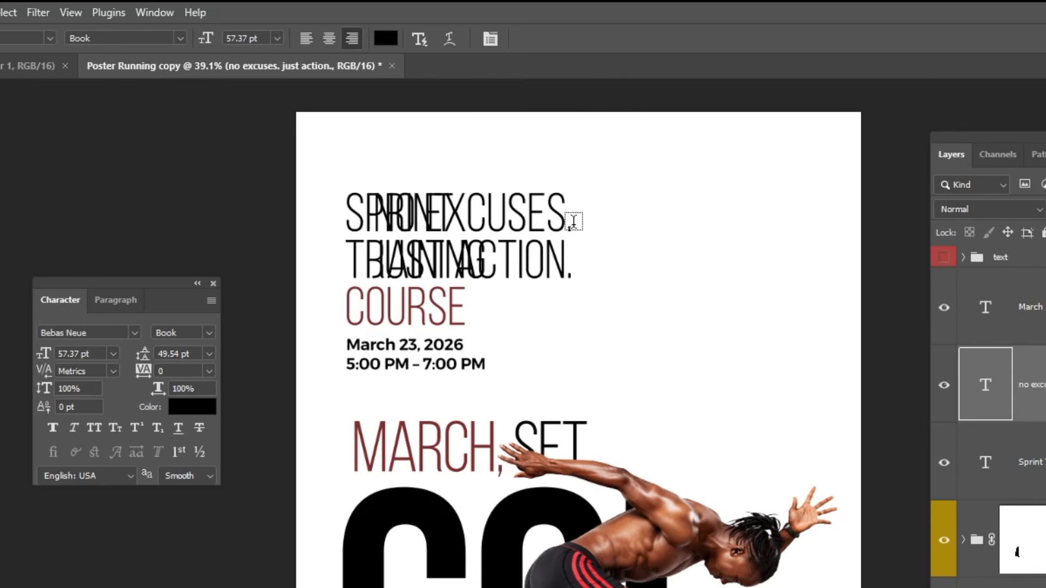
{"action": "left_click", "coordinate": [573, 220]}
{"action": "key", "text": "Delete"}
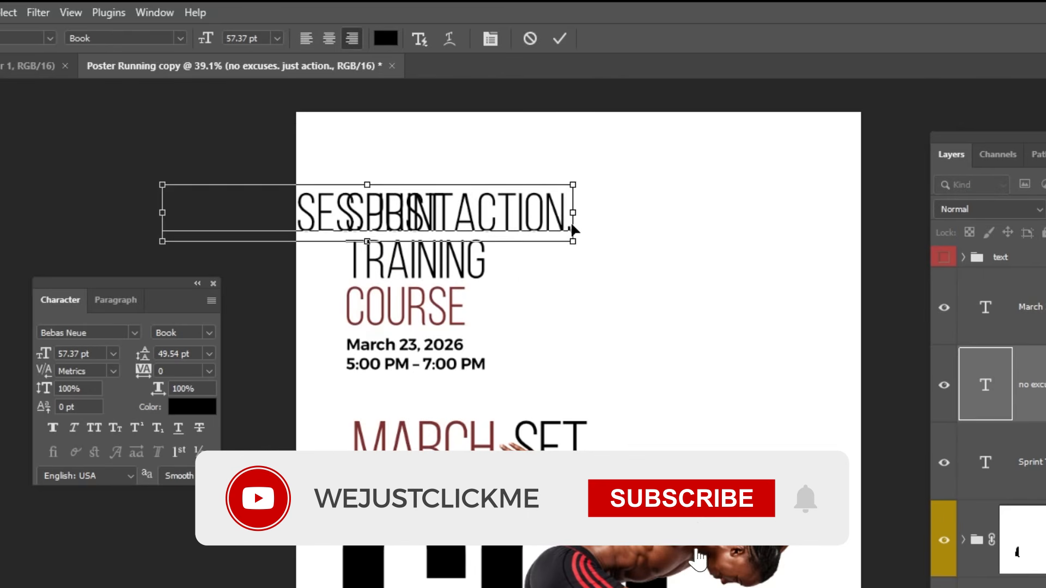
{"action": "key", "text": "ctrl+Return"}
Step: Scale the "NO EXCUSES. JUST ACTION." line down to about 30.84 pt and place it near the page's upper right corner
{"action": "key", "text": "v"}
{"action": "left_click_drag", "start_coordinate": [542, 232], "coordinate": [746, 213]}
{"action": "key", "text": "ctrl+t"}
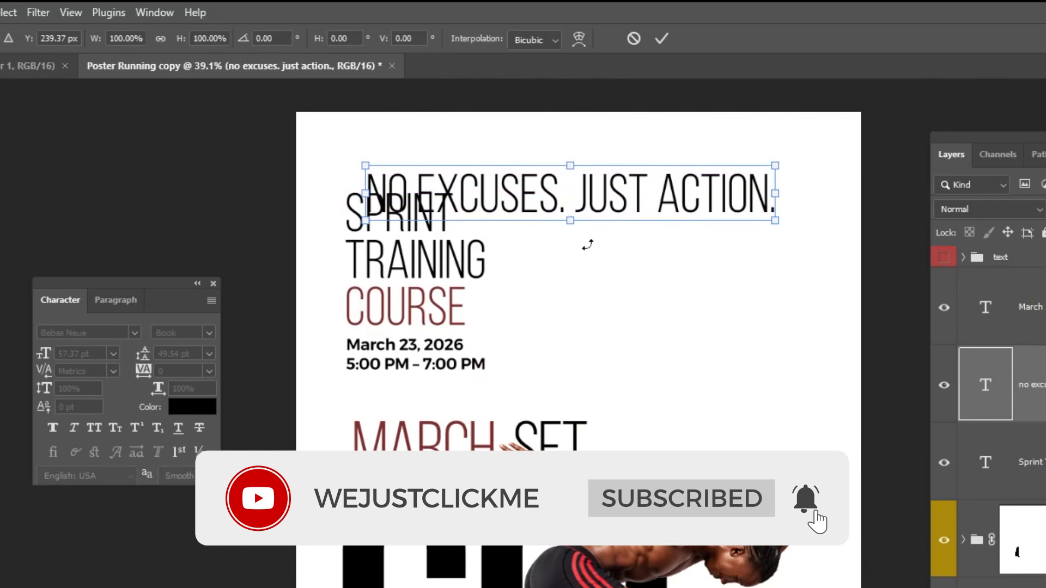
{"action": "left_click_drag", "start_coordinate": [366, 220], "coordinate": [565, 210]}
{"action": "key", "text": "Return"}
{"action": "left_click_drag", "start_coordinate": [696, 202], "coordinate": [730, 194]}
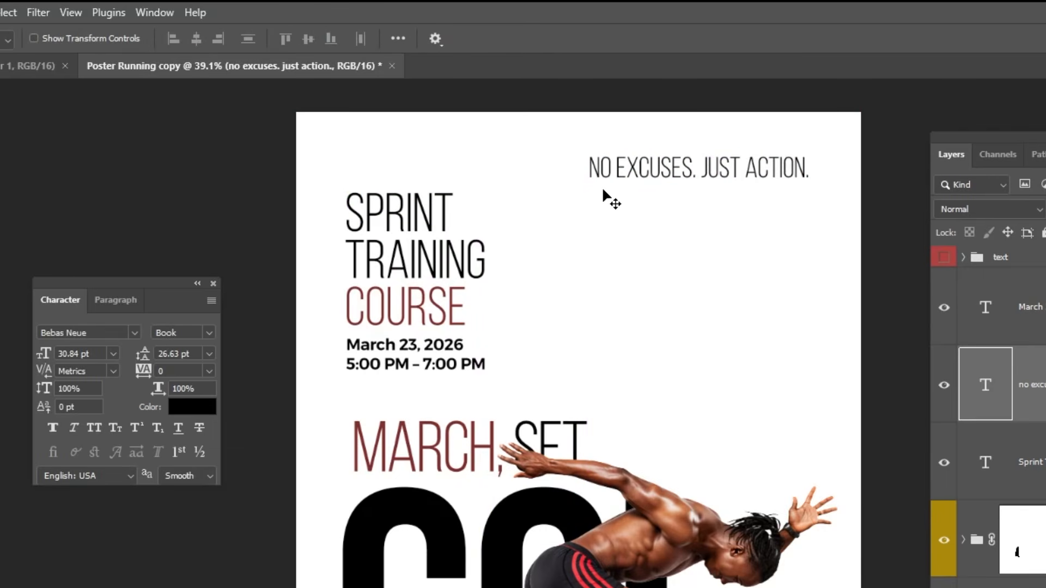
Step: Set only the word NO in the slogan to the Bebas Neue Regular weight
{"action": "key", "text": "t"}
{"action": "left_click", "coordinate": [208, 333]}
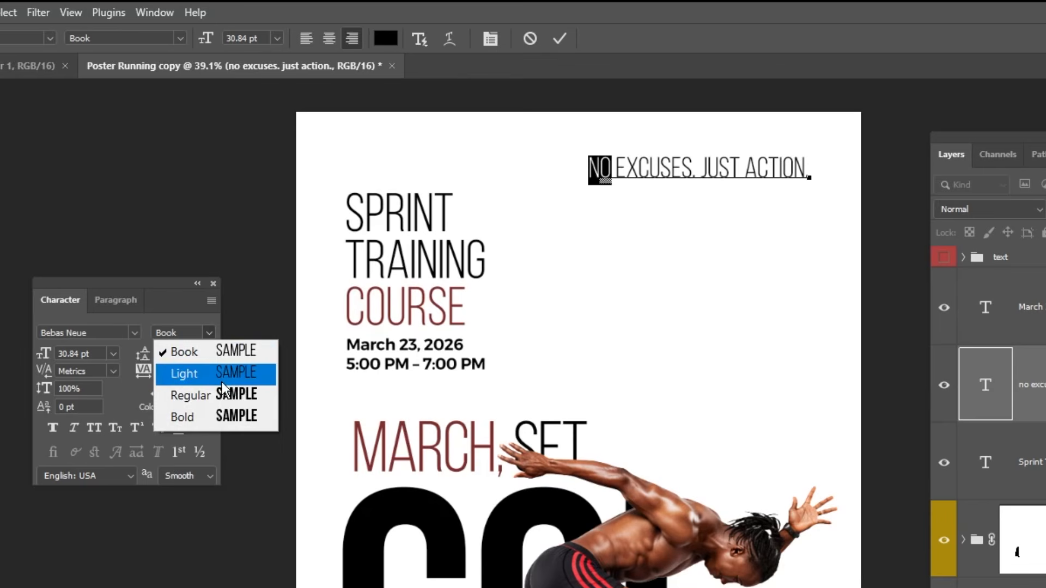
{"action": "left_click", "coordinate": [187, 393]}
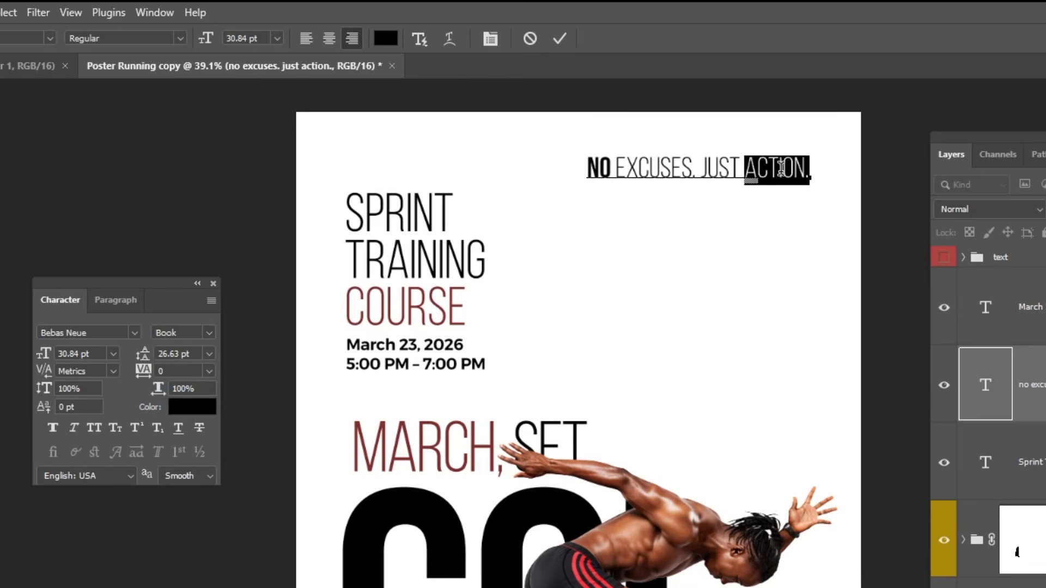
Step: Set the word ACTION. in the slogan to the Bebas Neue Regular weight and nudge the slogan line horizontally into place
{"action": "left_click", "coordinate": [208, 332]}
{"action": "left_click", "coordinate": [206, 393]}
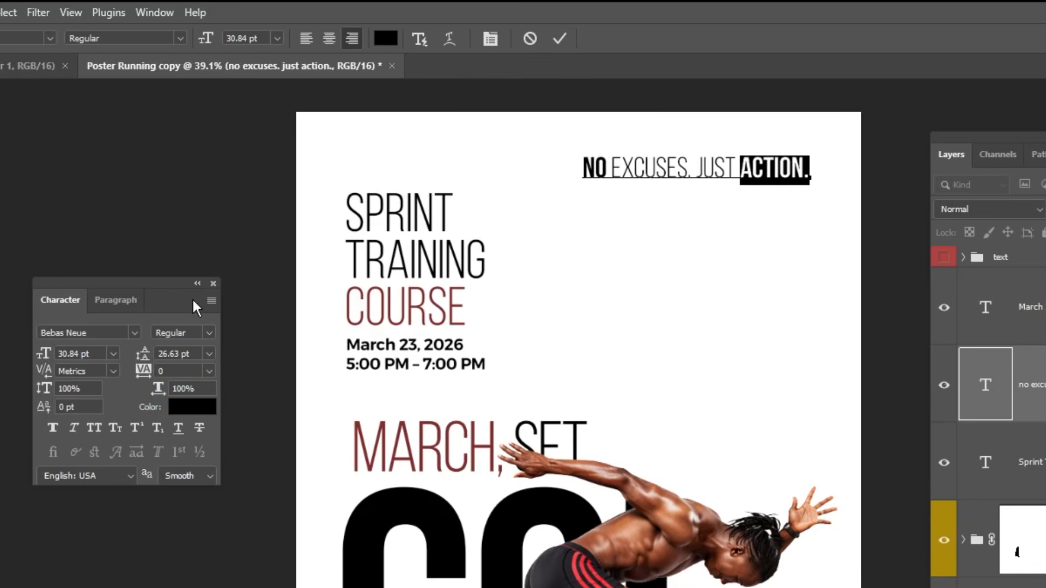
{"action": "key", "text": "ctrl+Return"}
{"action": "key", "text": "v"}
{"action": "left_click_drag", "start_coordinate": [637, 173], "coordinate": [642, 173]}
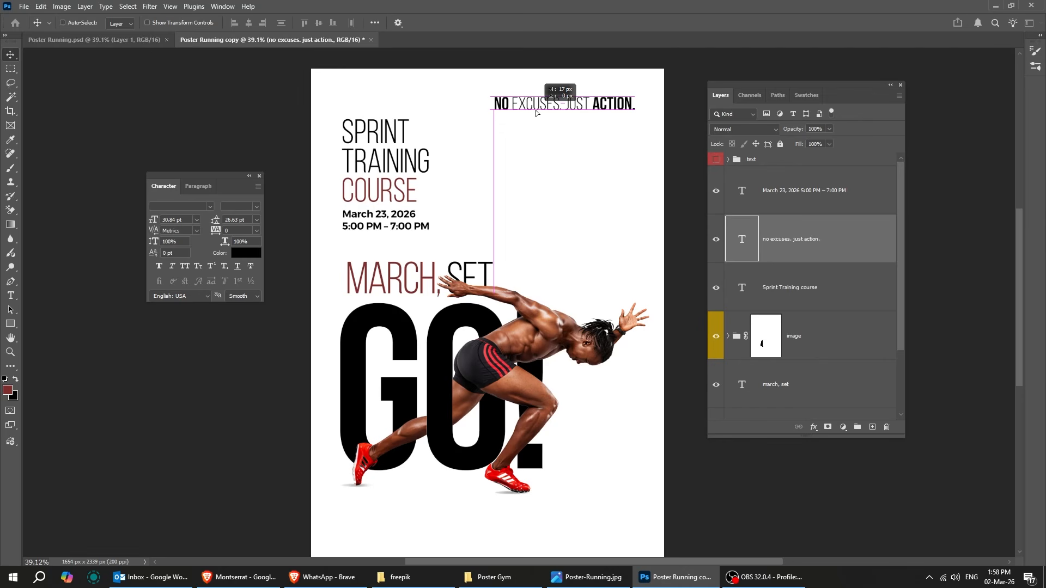
{"action": "key", "text": "ctrl+0"}
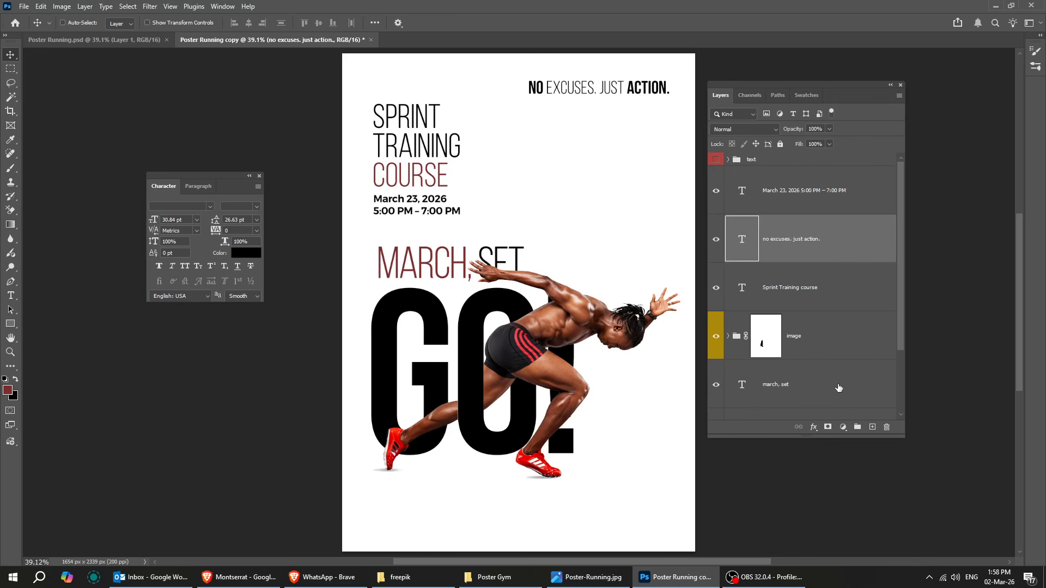
Step: Add a Gradient fill layer directly above the Background and load the blue, orange and white preset
{"action": "scroll", "coordinate": [838, 388], "scroll_direction": "down", "scroll_amount": 3}
{"action": "left_click", "coordinate": [831, 405]}
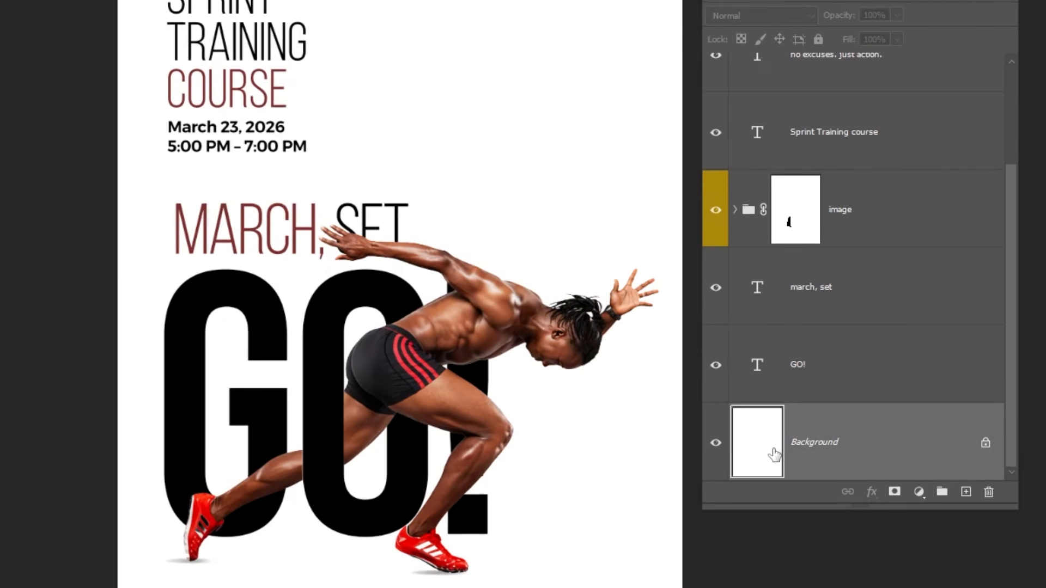
{"action": "left_click", "coordinate": [917, 493]}
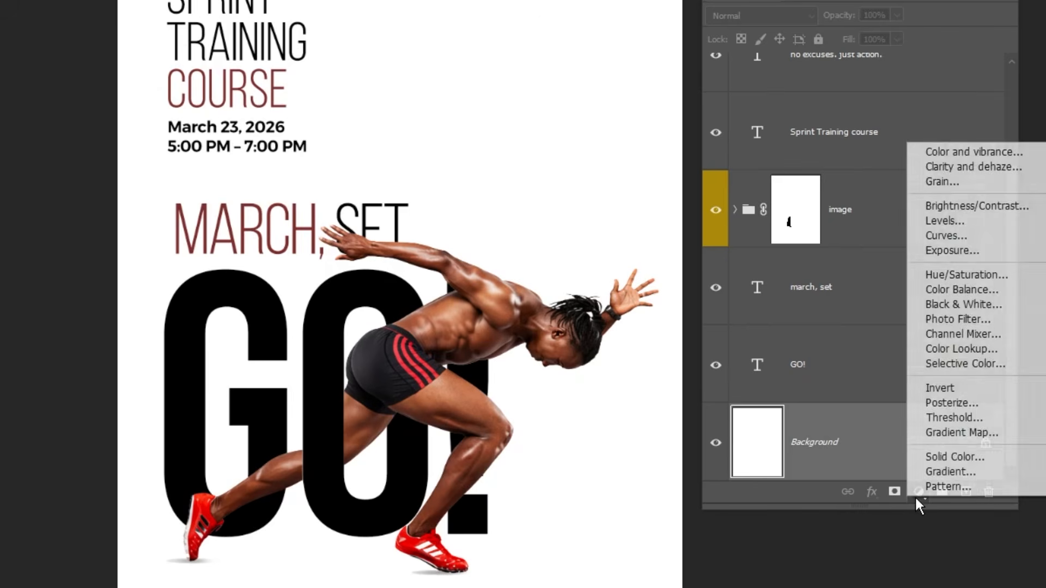
{"action": "left_click", "coordinate": [948, 472]}
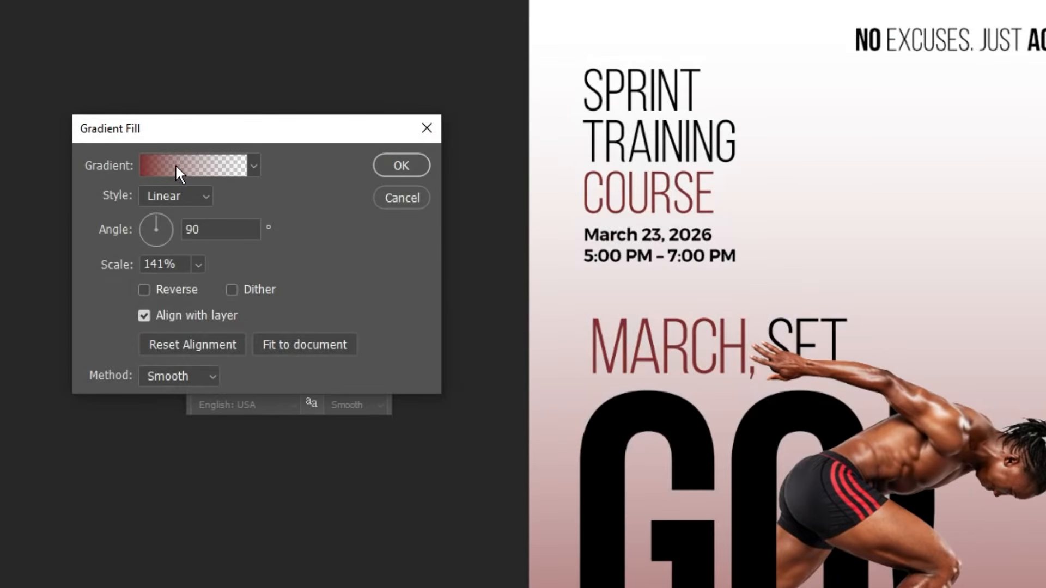
{"action": "left_click", "coordinate": [174, 166]}
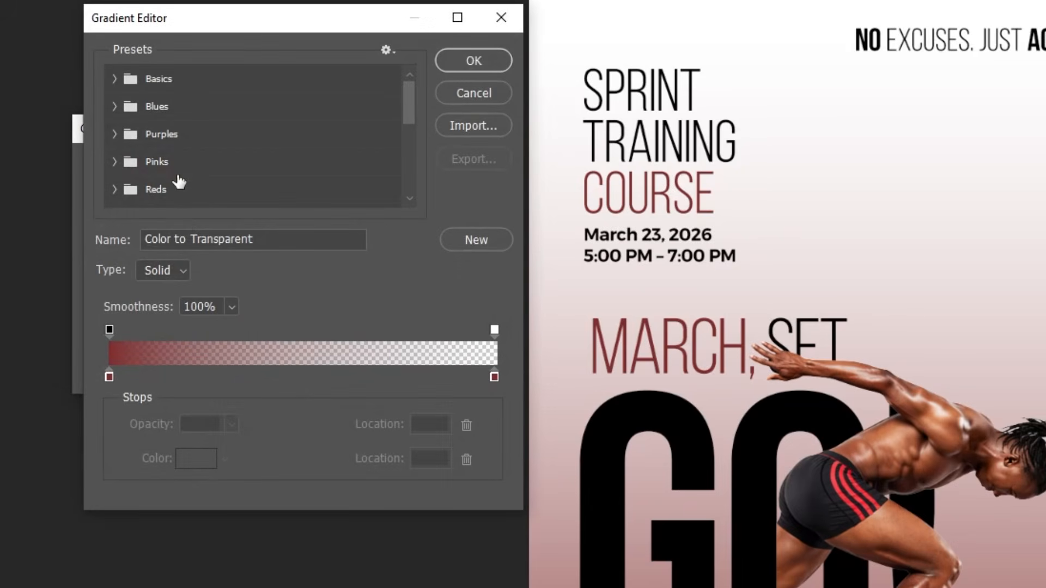
{"action": "scroll", "coordinate": [210, 187], "scroll_direction": "down", "scroll_amount": 8}
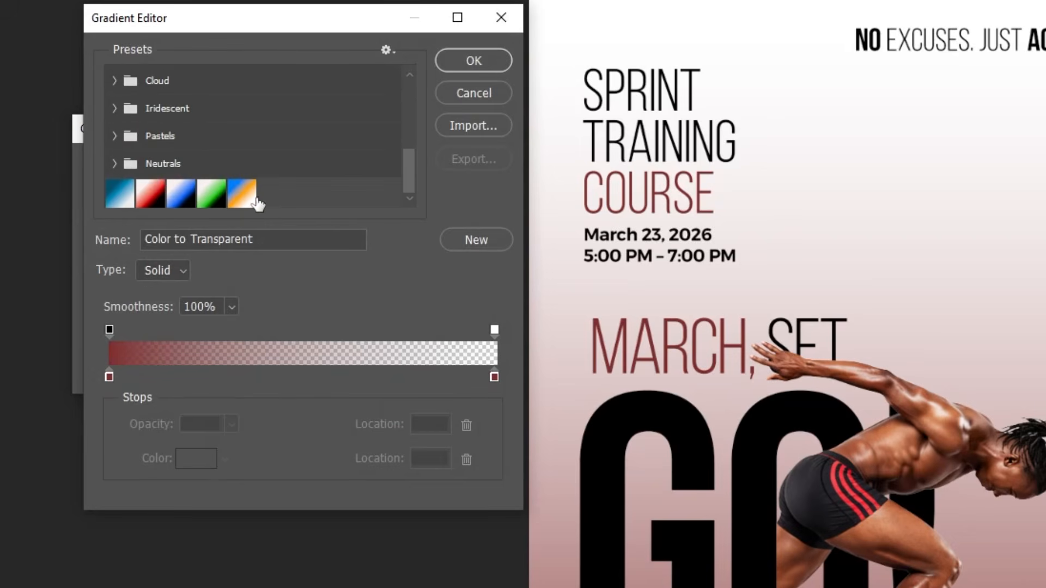
{"action": "left_click", "coordinate": [243, 197]}
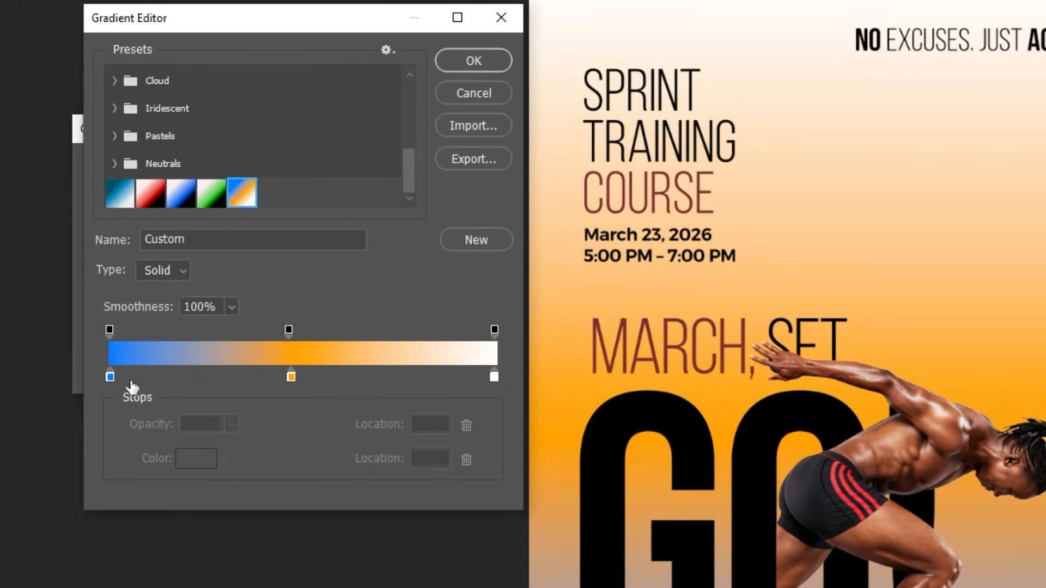
Step: Set the gradient's color stops to 007eff at location 0, ffa200 at 47 and ffffff at 100
{"action": "left_click", "coordinate": [110, 377]}
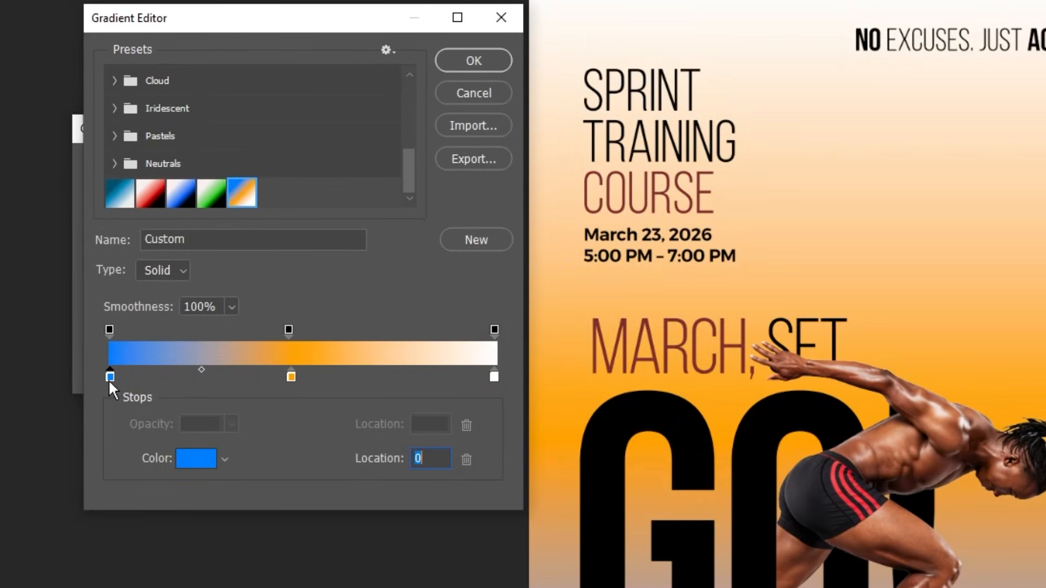
{"action": "left_click", "coordinate": [196, 458]}
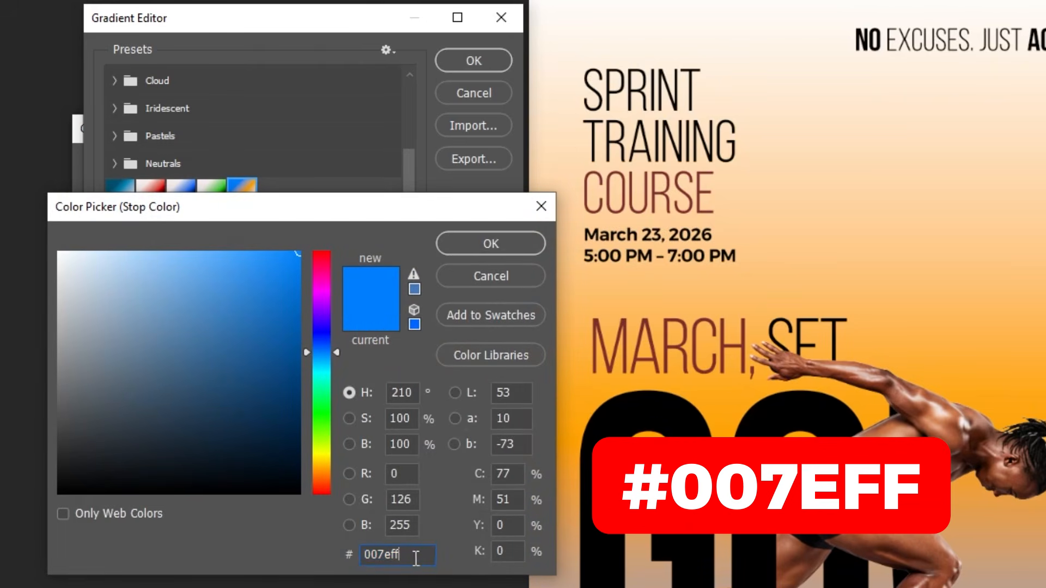
{"action": "left_click", "coordinate": [489, 243]}
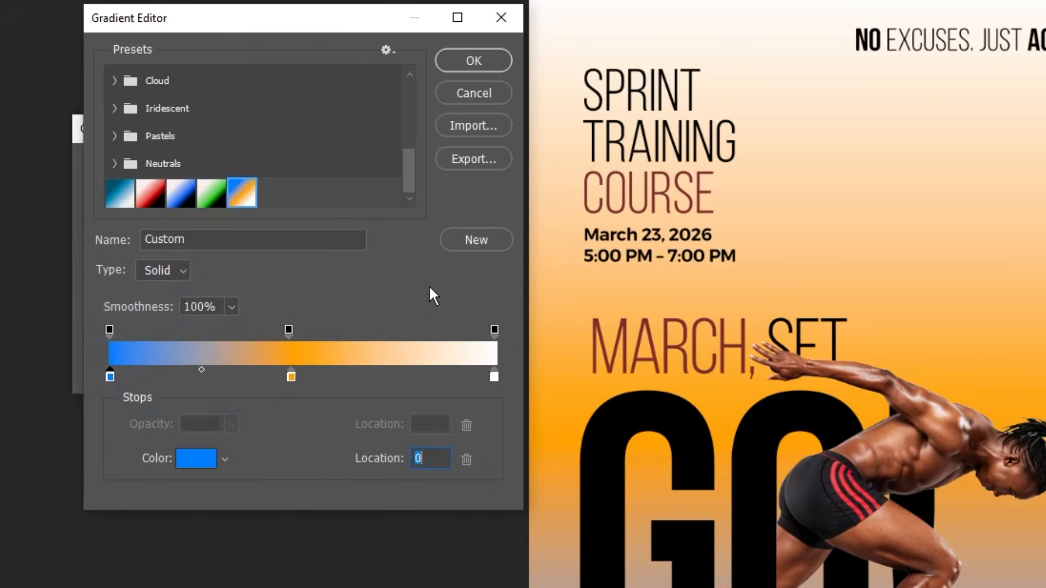
{"action": "left_click", "coordinate": [292, 378]}
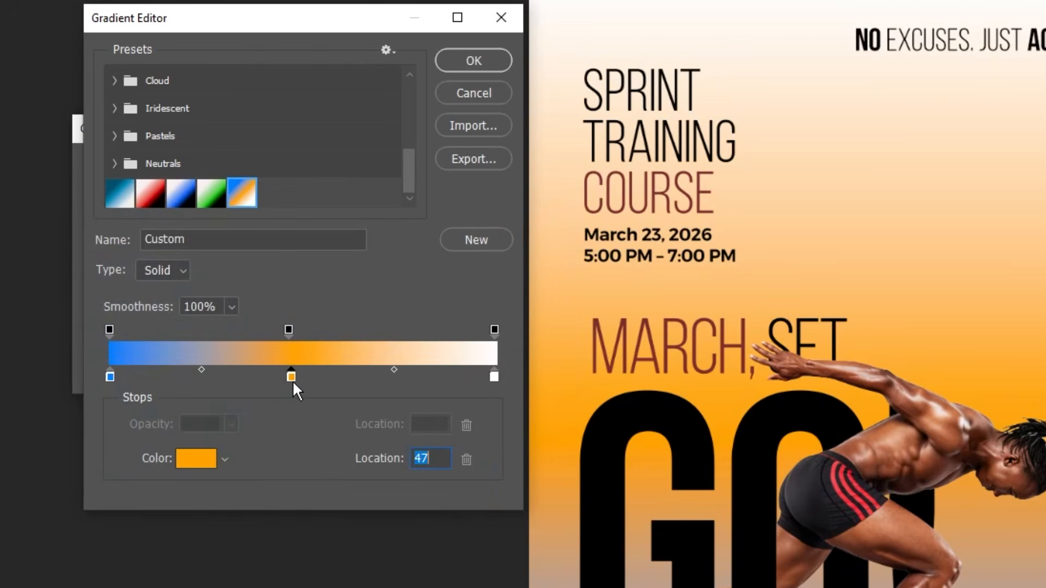
{"action": "left_click", "coordinate": [197, 459]}
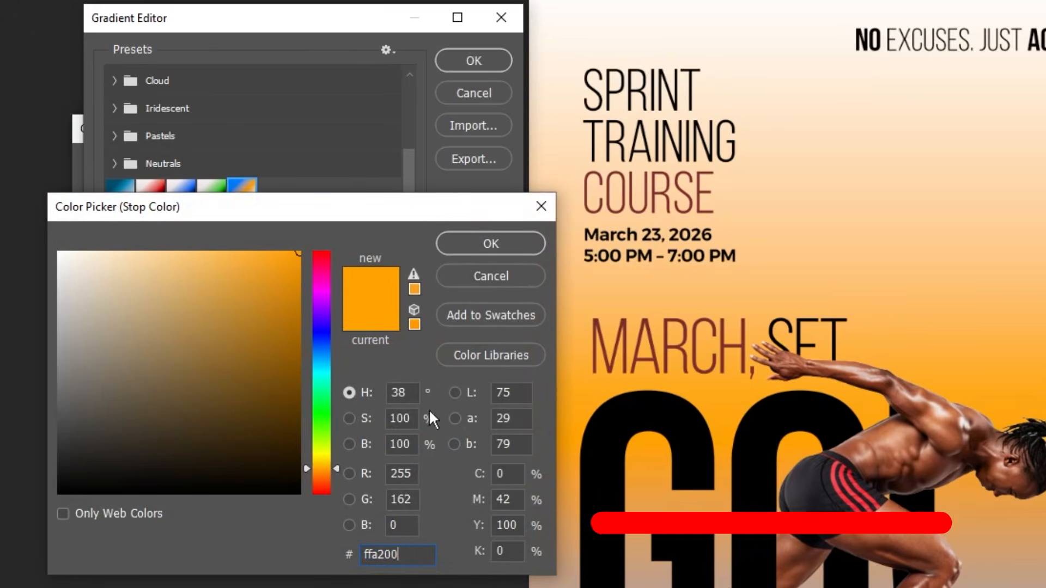
{"action": "left_click", "coordinate": [479, 247]}
{"action": "left_click", "coordinate": [494, 377]}
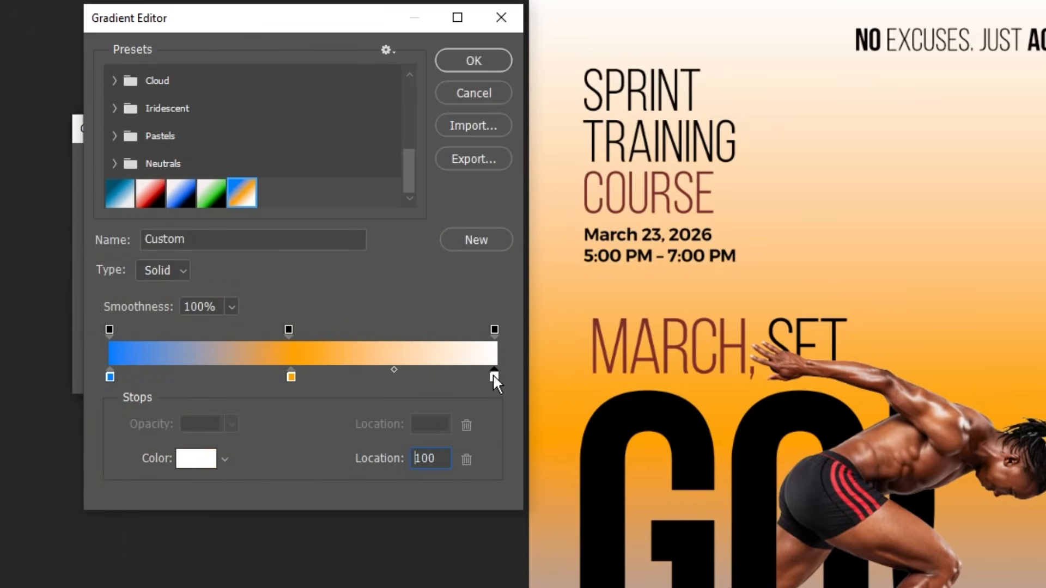
{"action": "left_click", "coordinate": [208, 463]}
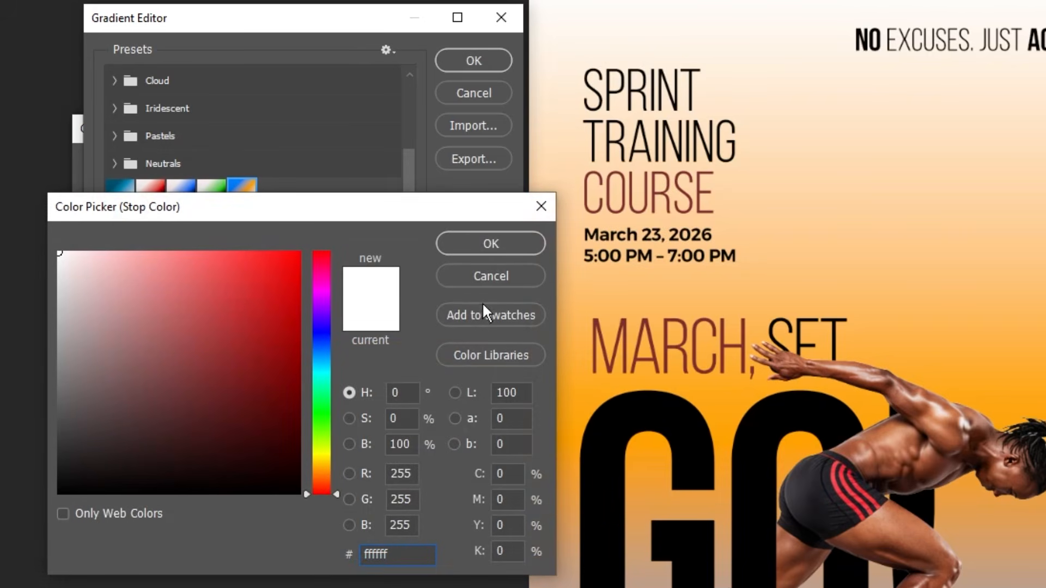
{"action": "left_click", "coordinate": [501, 243]}
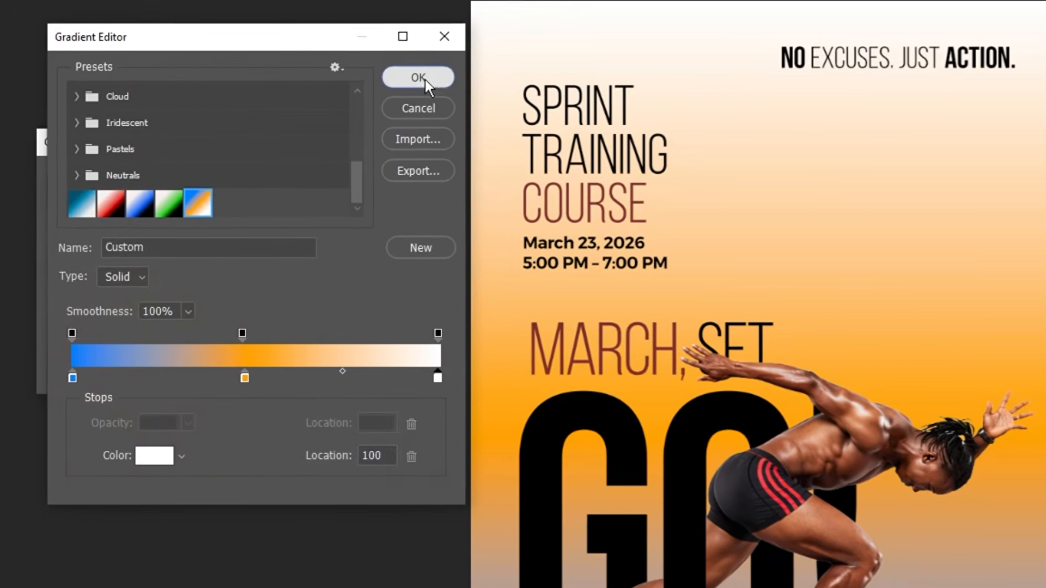
{"action": "left_click", "coordinate": [473, 60]}
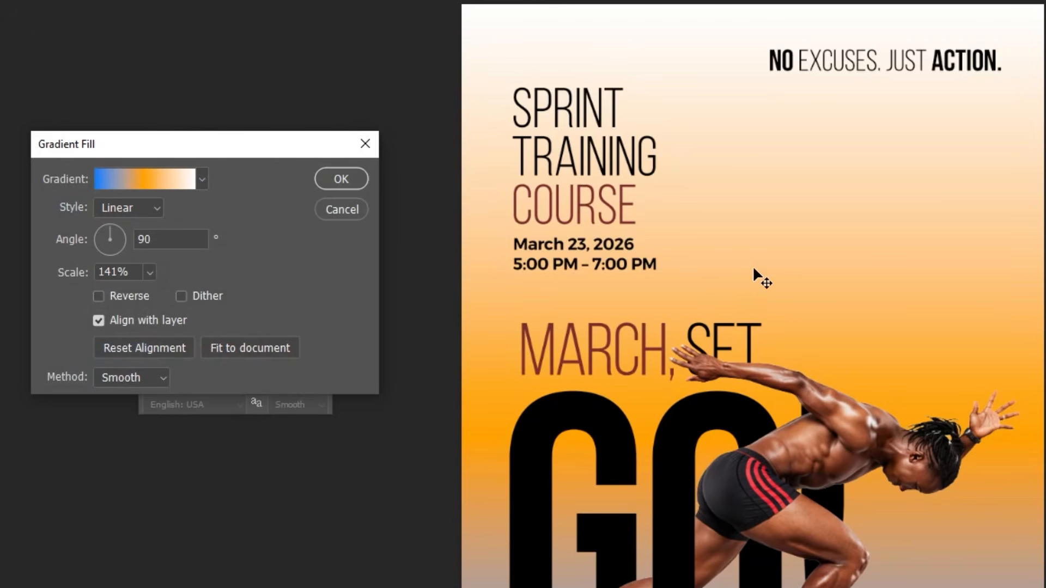
Step: Shift the gradient fill lower on the poster and set its scale to 100% and its method to Linear
{"action": "left_click_drag", "start_coordinate": [754, 268], "coordinate": [769, 338]}
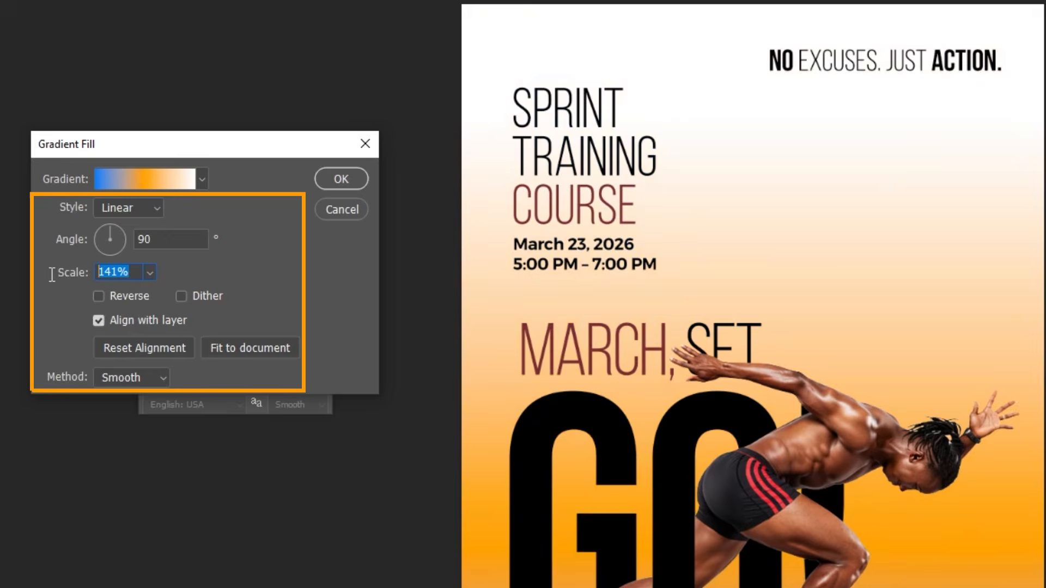
{"action": "type", "text": "100"}
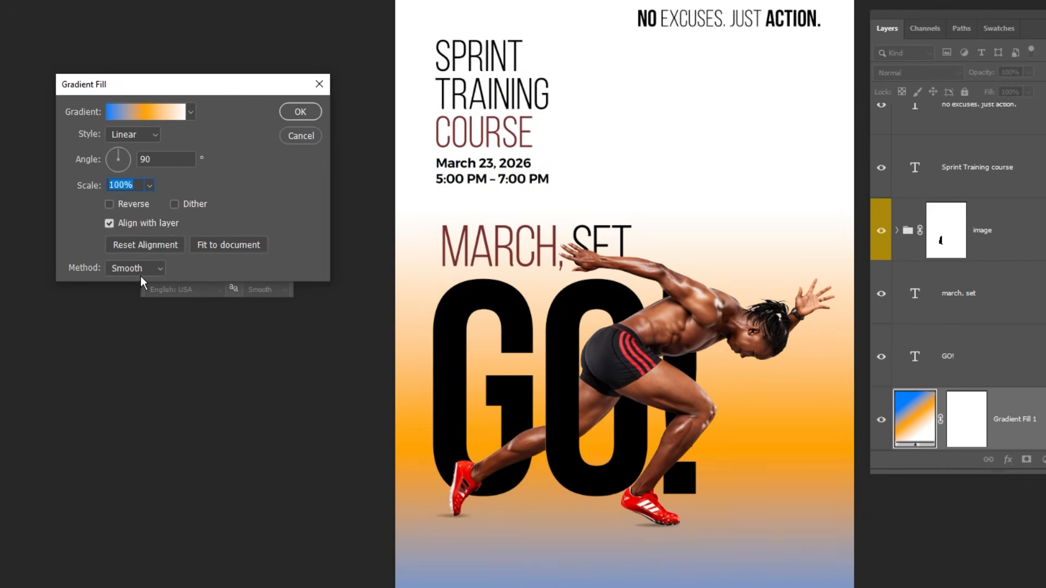
{"action": "left_click", "coordinate": [141, 272]}
{"action": "left_click", "coordinate": [146, 307]}
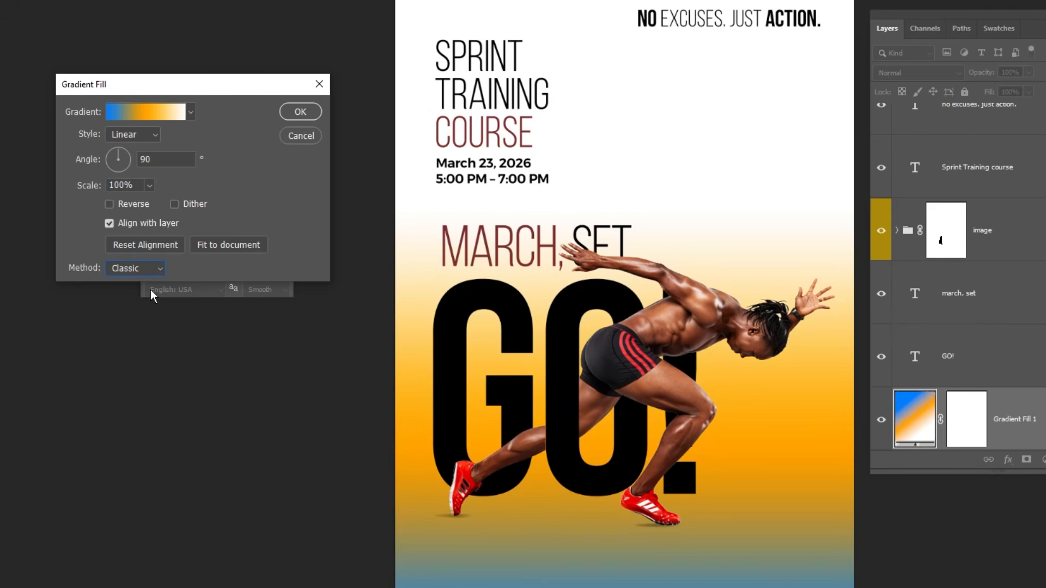
{"action": "left_click", "coordinate": [145, 267]}
{"action": "left_click", "coordinate": [148, 294]}
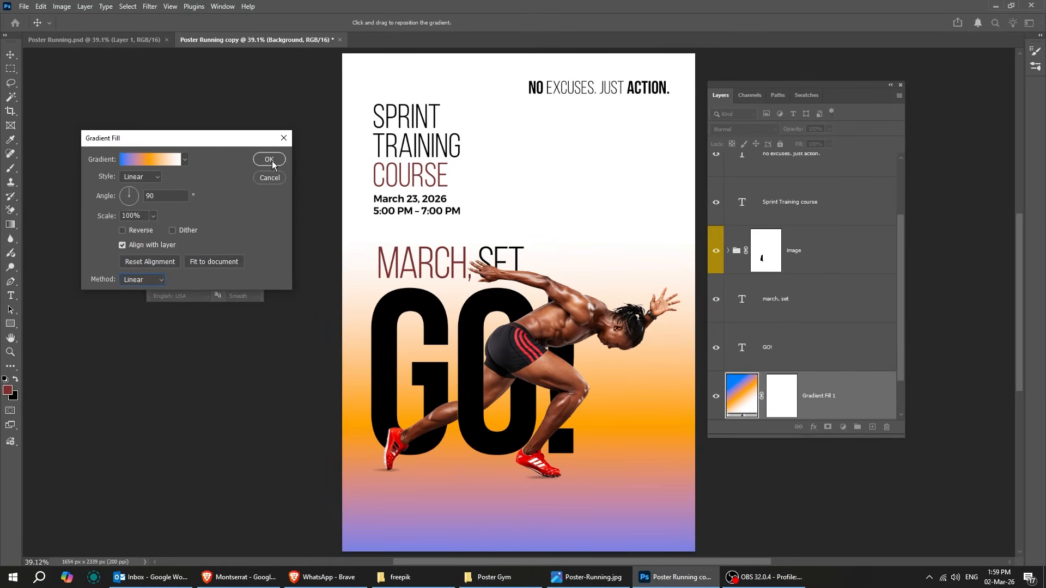
{"action": "left_click", "coordinate": [269, 160]}
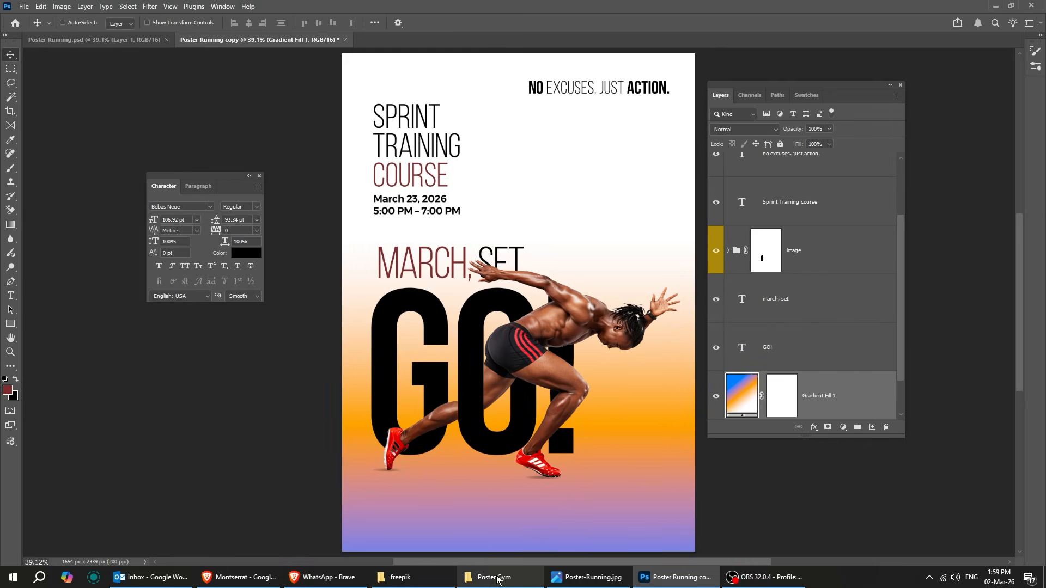
Step: Place the glow image from the freepik folder above the gradient fill and set its blend mode to Soft Light
{"action": "left_click", "coordinate": [419, 577]}
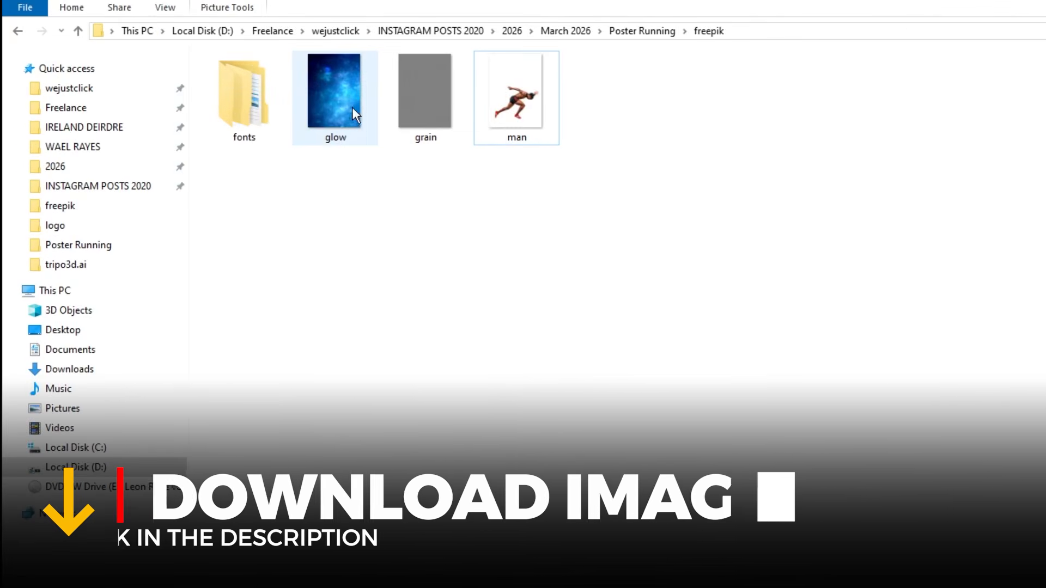
{"action": "left_click_drag", "start_coordinate": [259, 91], "coordinate": [736, 513]}
{"action": "left_click_drag", "start_coordinate": [634, 509], "coordinate": [587, 479]}
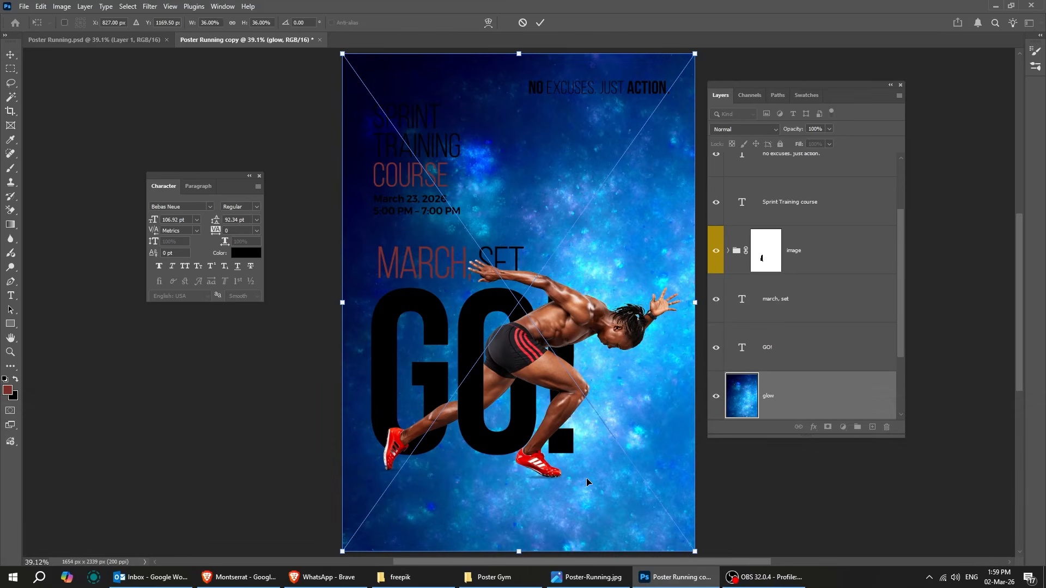
{"action": "key", "text": "Return"}
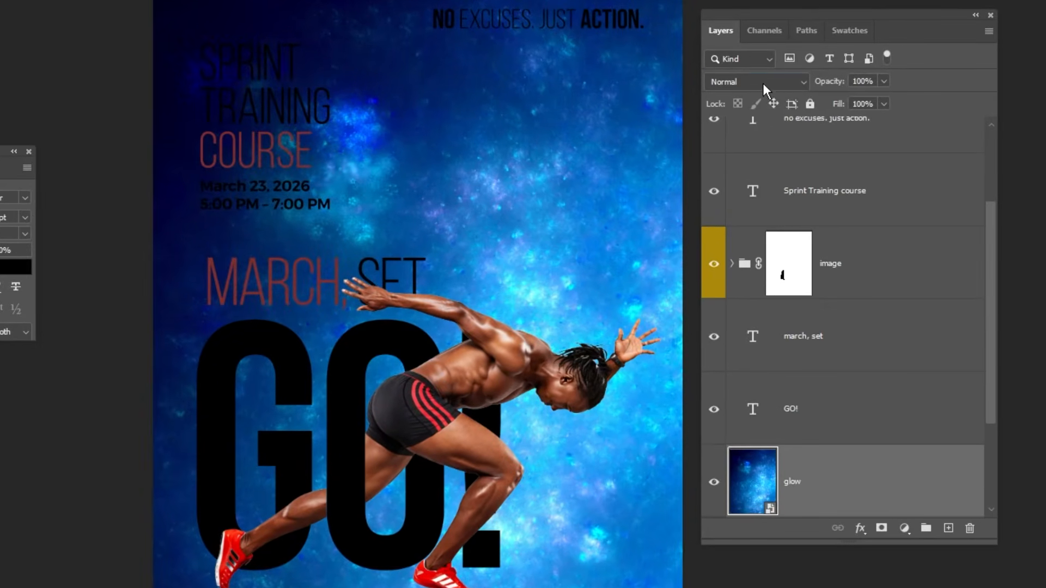
{"action": "left_click", "coordinate": [762, 82]}
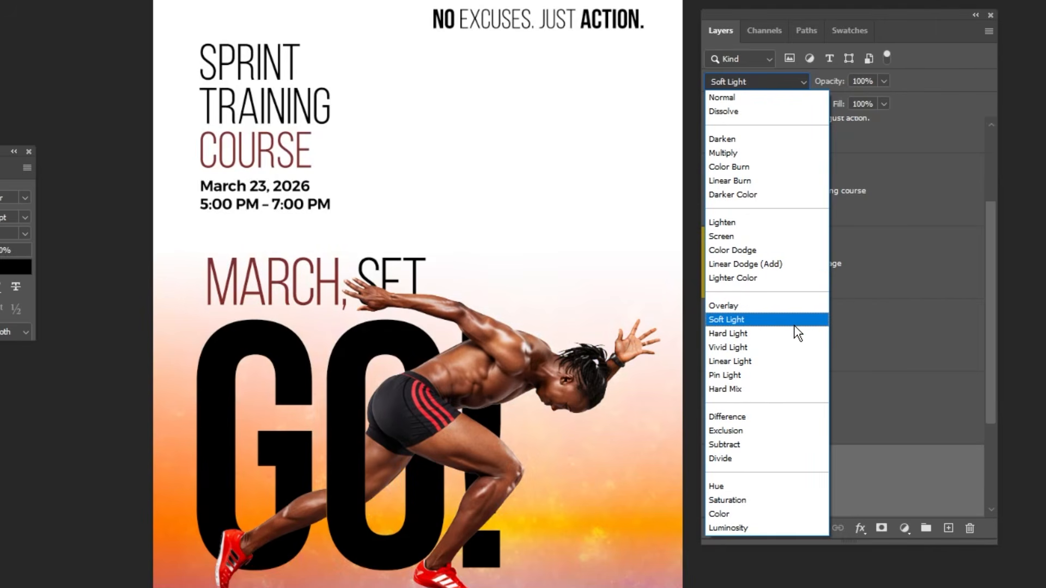
{"action": "left_click", "coordinate": [796, 325]}
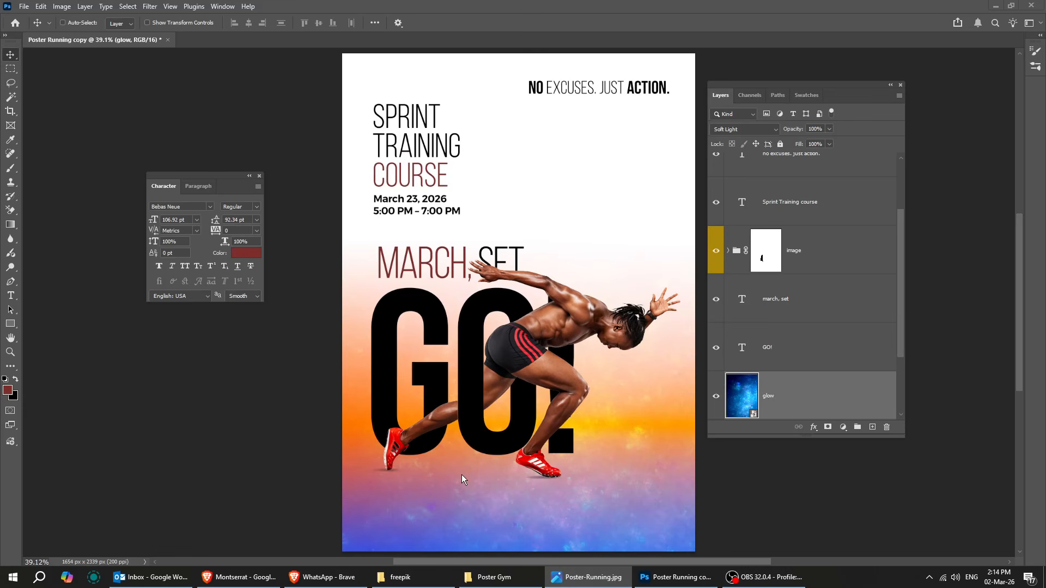
Step: Place the smoke image from the freepik folder at full page size and move its layer above the image group
{"action": "left_click", "coordinate": [401, 577]}
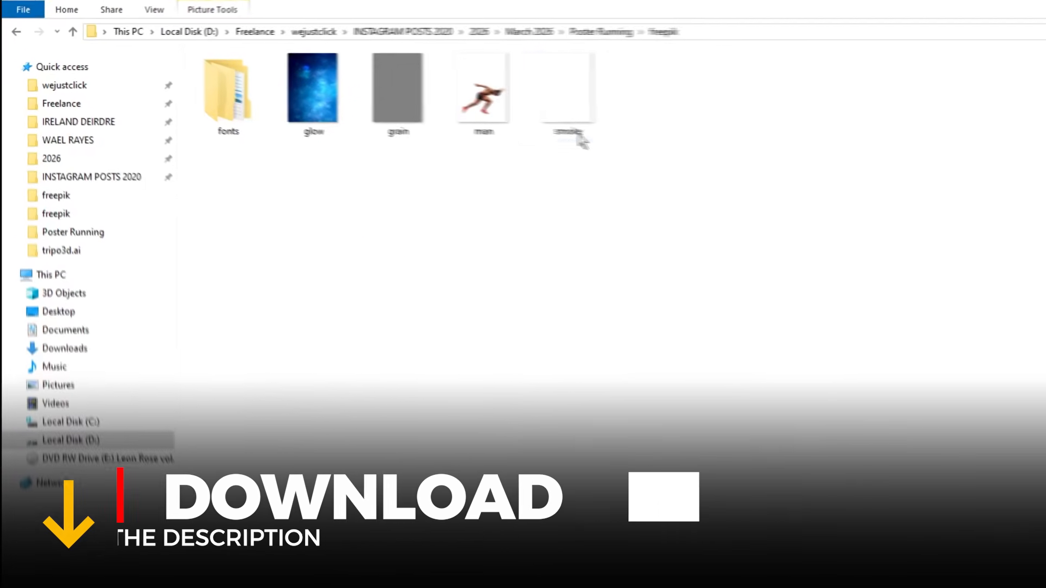
{"action": "left_click_drag", "start_coordinate": [573, 104], "coordinate": [626, 382]}
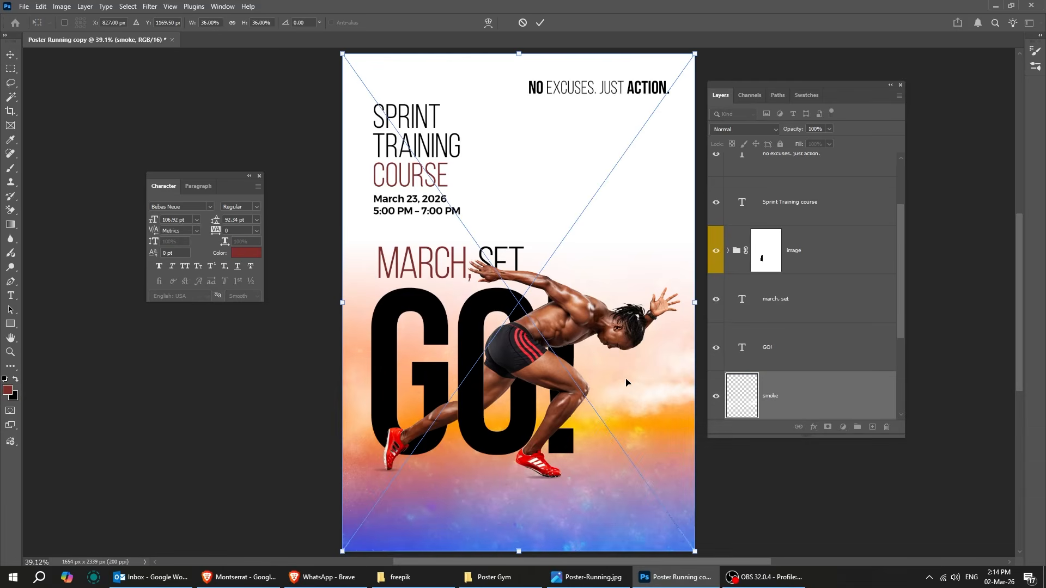
{"action": "key", "text": "Return"}
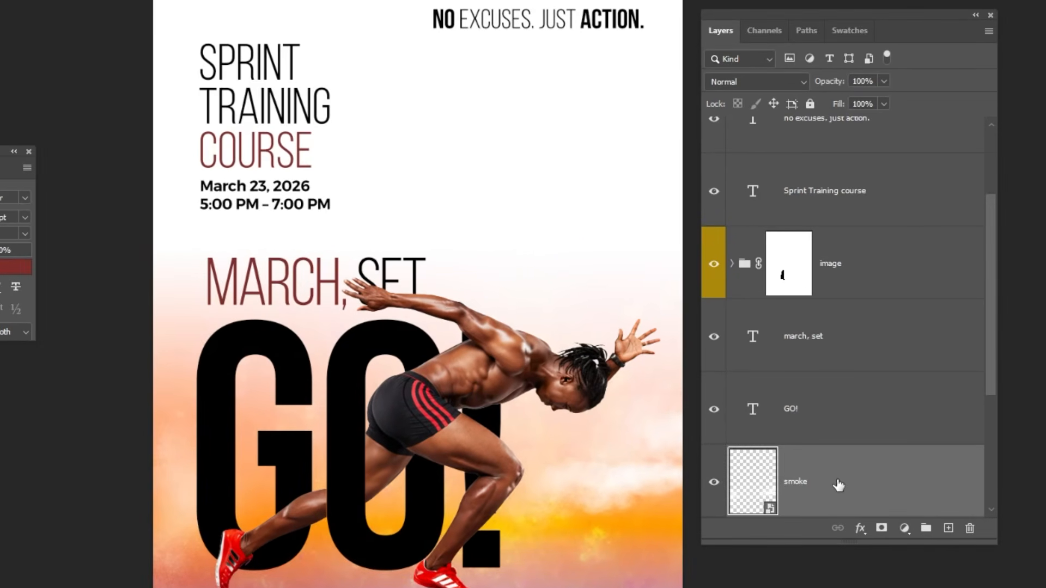
{"action": "scroll", "coordinate": [893, 490], "scroll_direction": "down", "scroll_amount": 2}
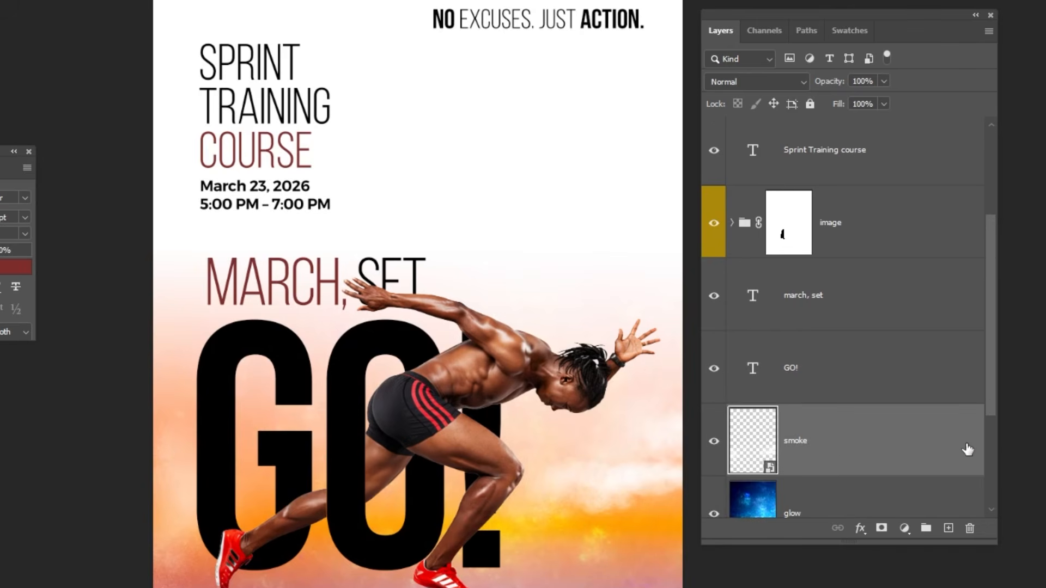
{"action": "left_click_drag", "start_coordinate": [940, 456], "coordinate": [905, 168]}
{"action": "scroll", "coordinate": [894, 235], "scroll_direction": "up", "scroll_amount": 3}
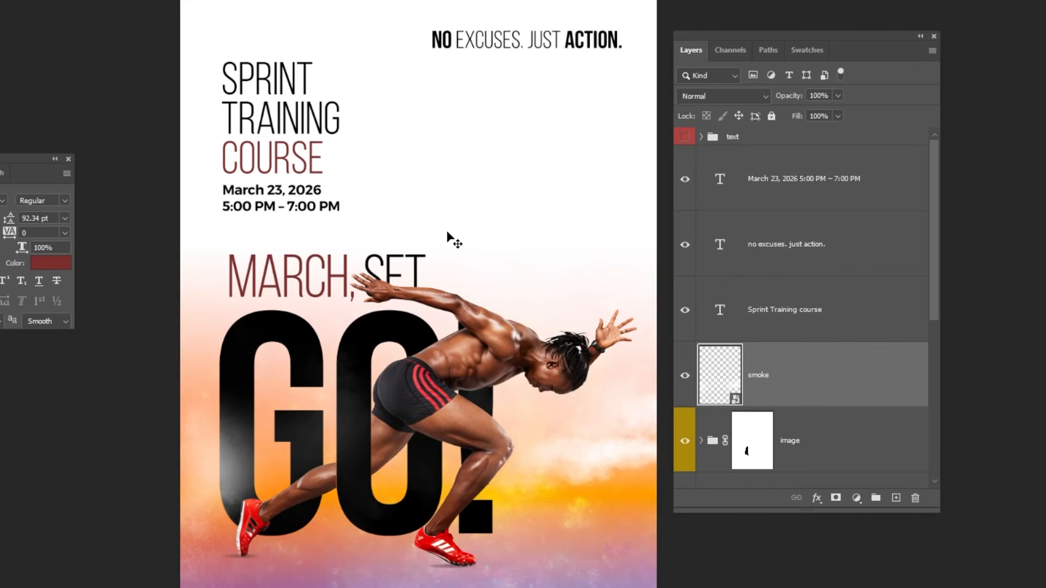
Step: Duplicate the GO! text, move the copy to the upper right of the poster and place its layer below the original
{"action": "right_click", "coordinate": [404, 337]}
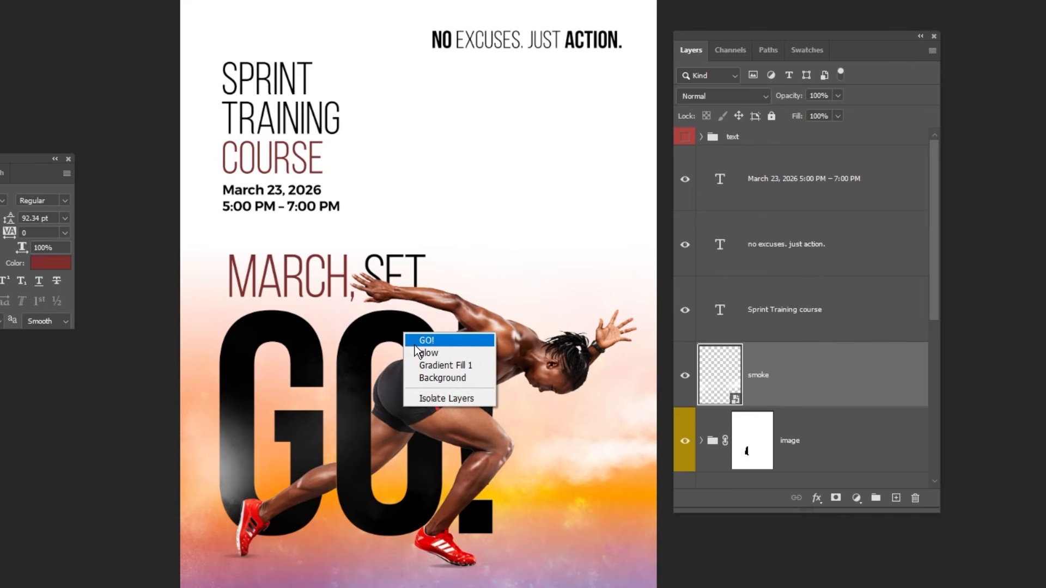
{"action": "left_click", "coordinate": [416, 341]}
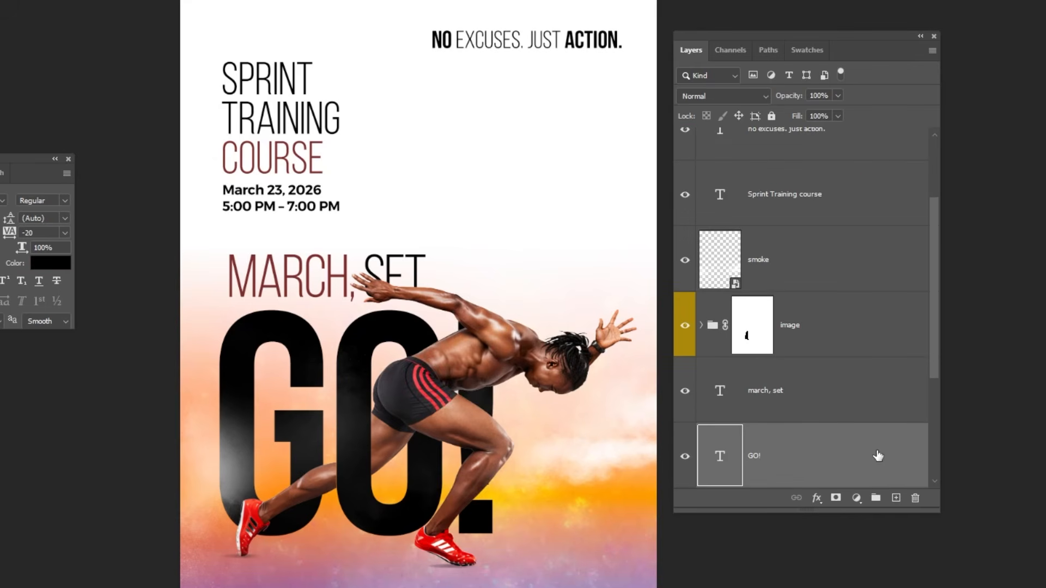
{"action": "left_click_drag", "start_coordinate": [877, 455], "coordinate": [897, 498]}
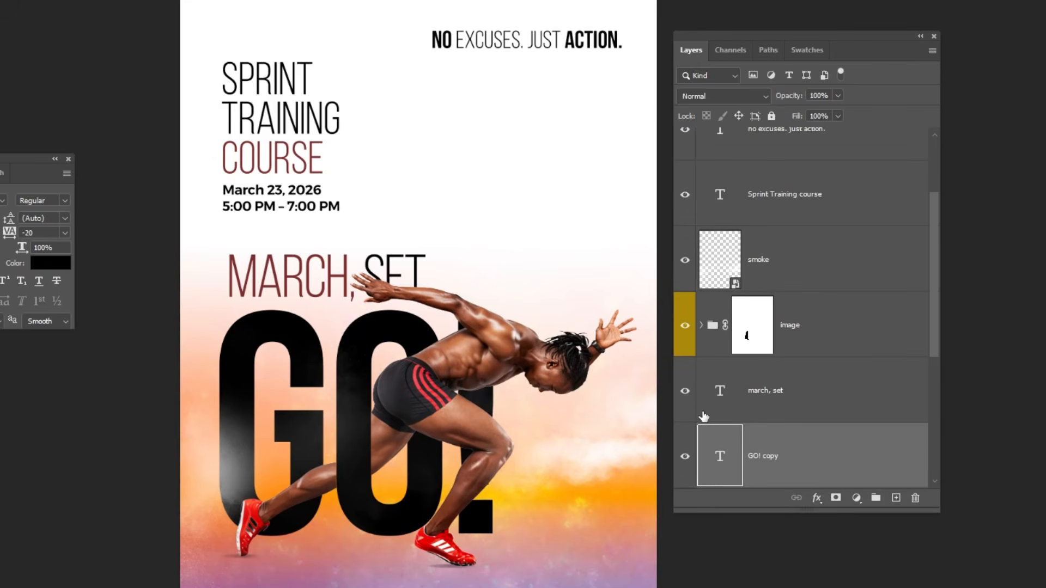
{"action": "left_click_drag", "start_coordinate": [436, 376], "coordinate": [575, 163]}
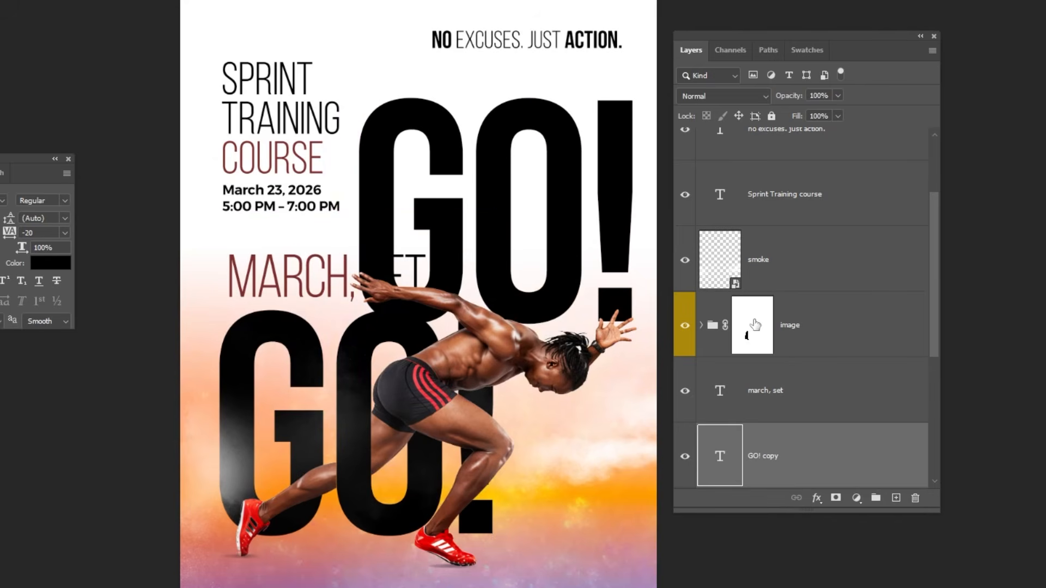
{"action": "scroll", "coordinate": [840, 382], "scroll_direction": "down", "scroll_amount": 1}
{"action": "scroll", "coordinate": [840, 381], "scroll_direction": "down", "scroll_amount": 3}
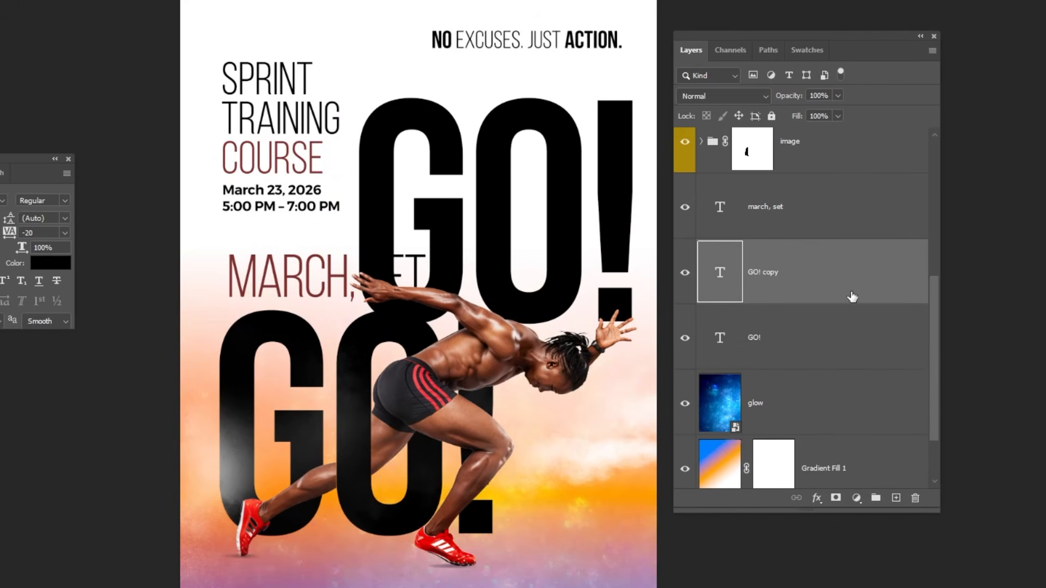
{"action": "left_click_drag", "start_coordinate": [851, 294], "coordinate": [828, 368]}
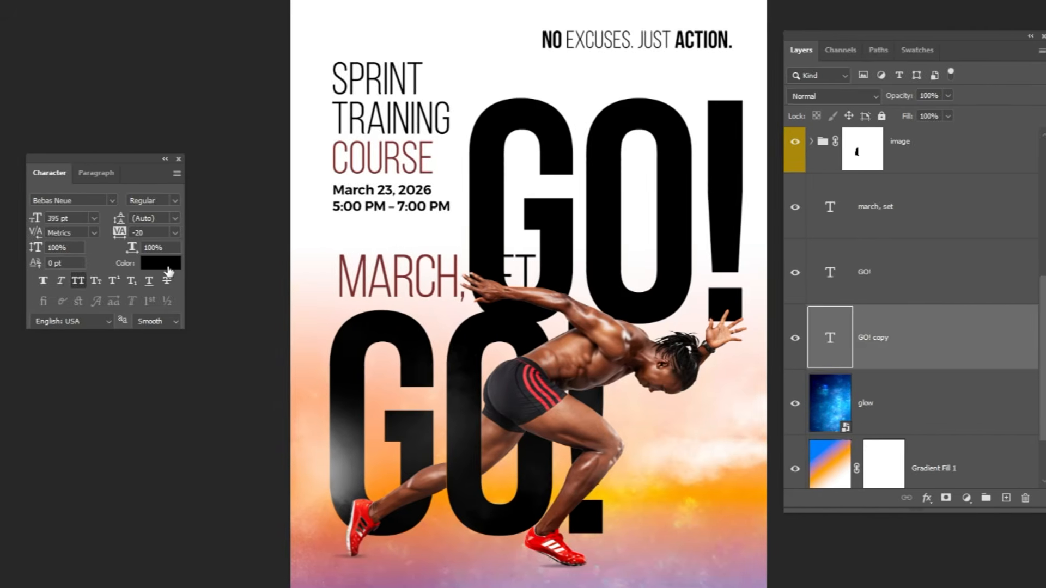
Step: Set the text color of the GO! copy to light gray f1f1f1
{"action": "left_click", "coordinate": [54, 263]}
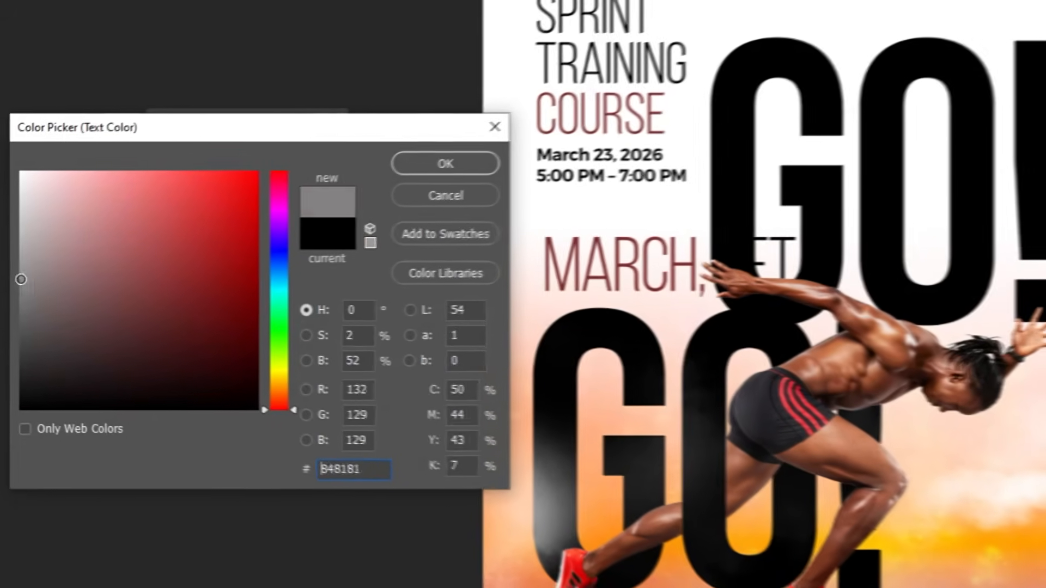
{"action": "left_click_drag", "start_coordinate": [21, 279], "coordinate": [17, 185]}
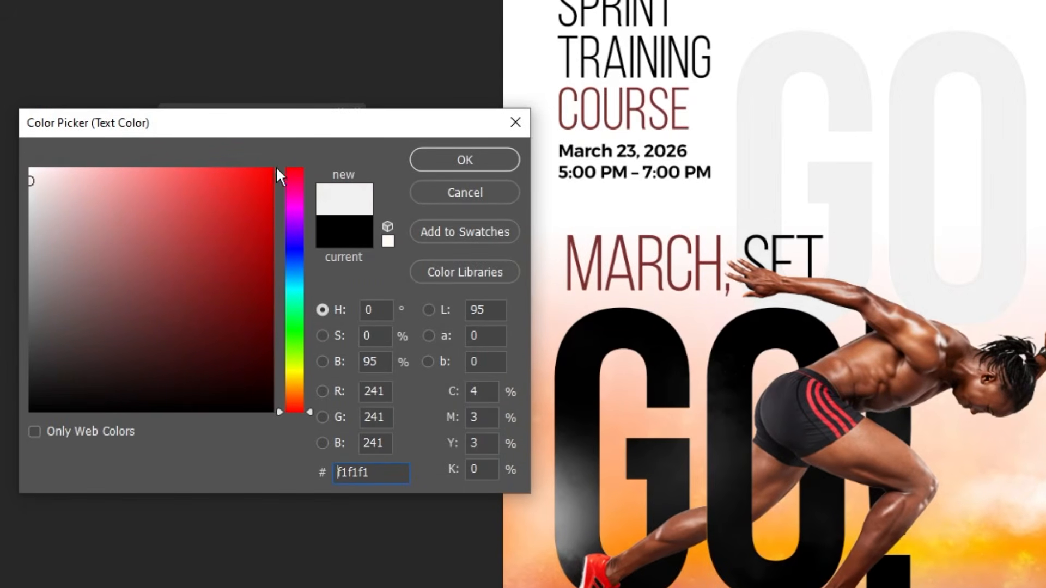
{"action": "left_click", "coordinate": [446, 164]}
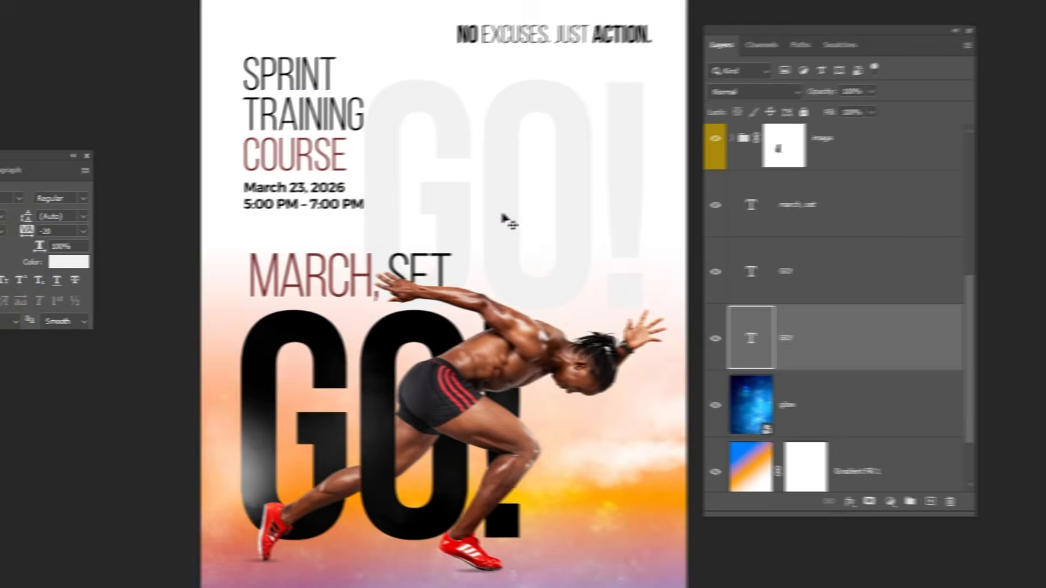
Step: Enlarge the light gray GO! copy, shift it slightly left and lower its layer fill to about 83%
{"action": "key", "text": "ctrl+t"}
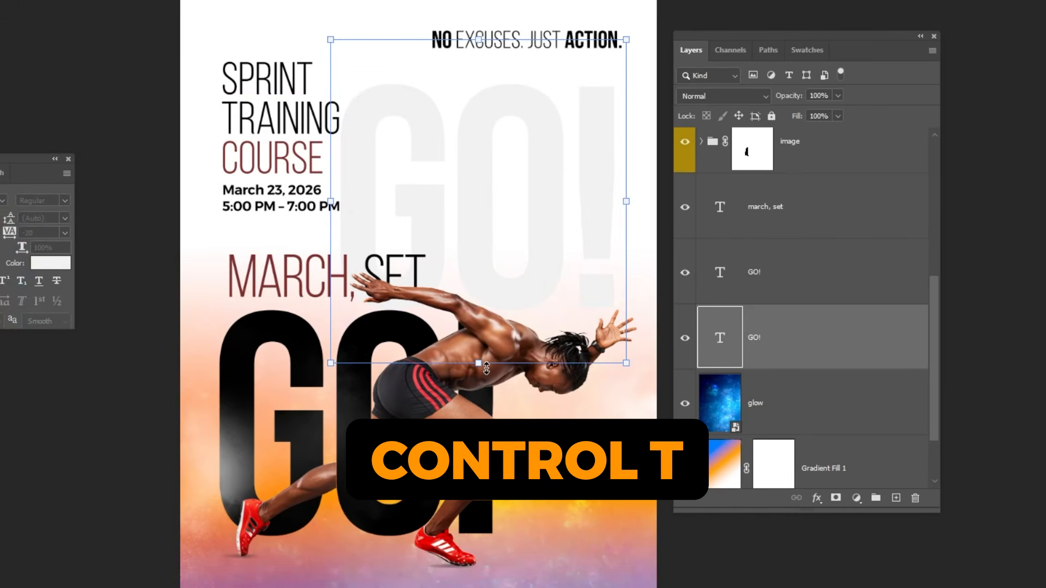
{"action": "left_click_drag", "start_coordinate": [486, 369], "coordinate": [484, 399]}
{"action": "key", "text": "Return"}
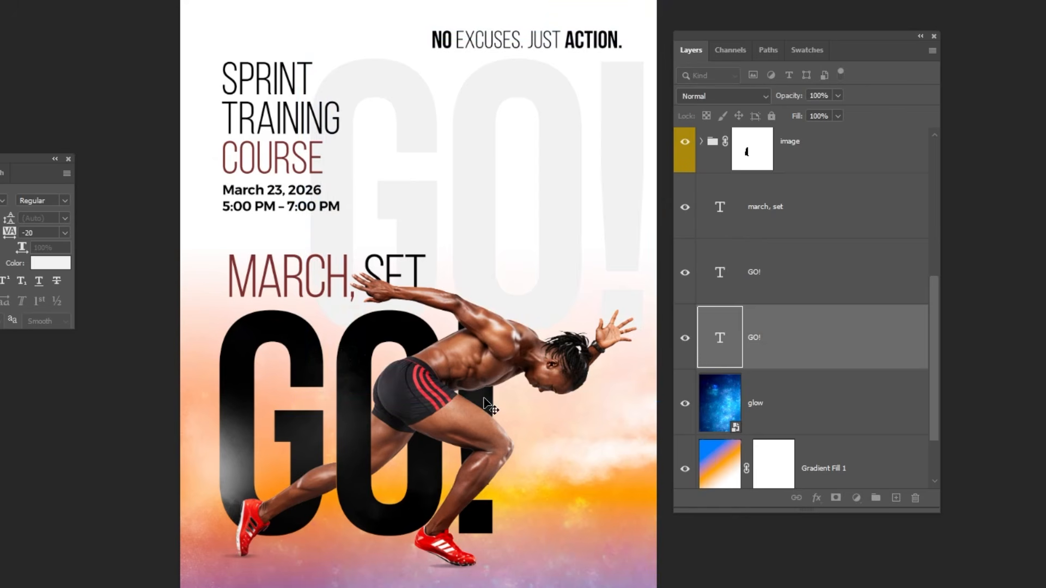
{"action": "left_click_drag", "start_coordinate": [547, 294], "coordinate": [526, 294]}
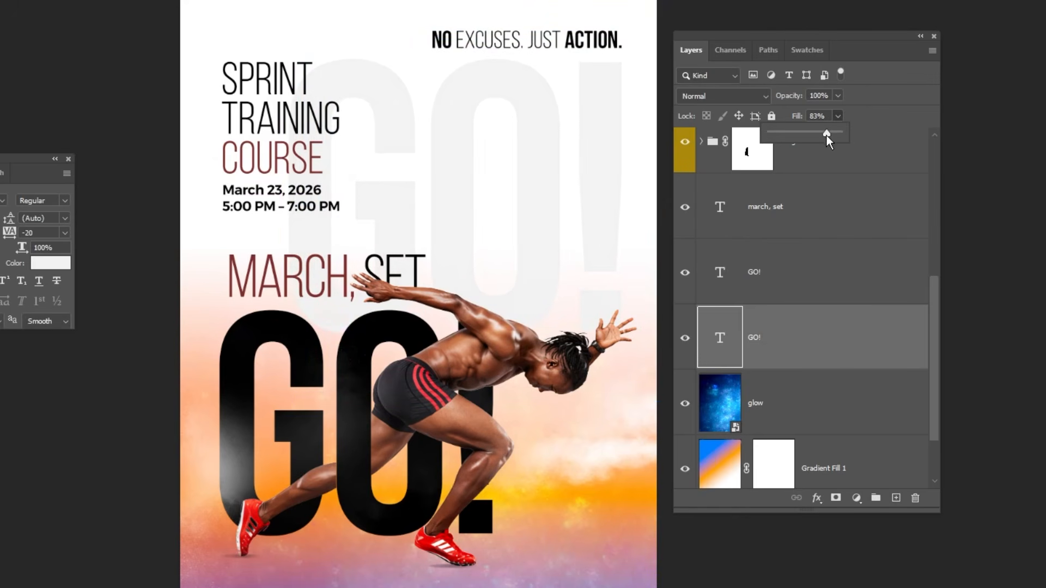
{"action": "left_click_drag", "start_coordinate": [826, 135], "coordinate": [824, 134]}
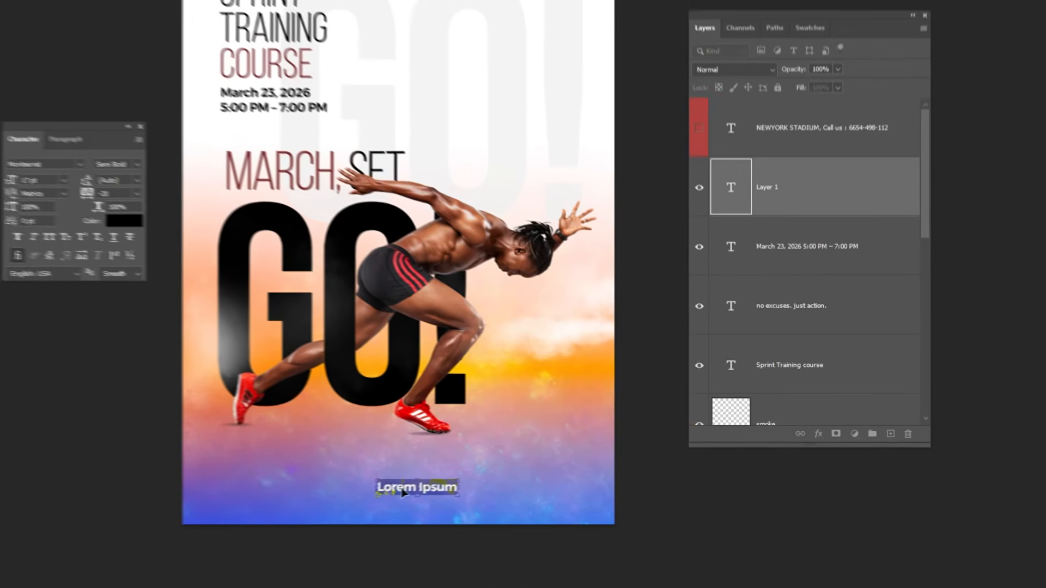
Step: Add the "NEWYORK STADIUM, Call us :" line with the phone number, scaled up at the poster's lower right
{"action": "key", "text": "ctrl+v"}
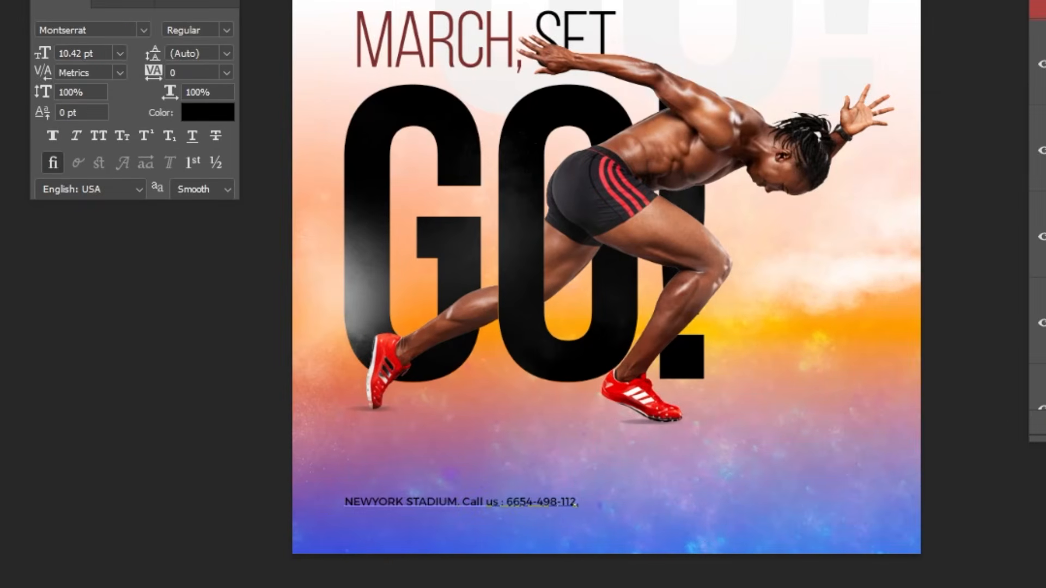
{"action": "key", "text": "ctrl+t"}
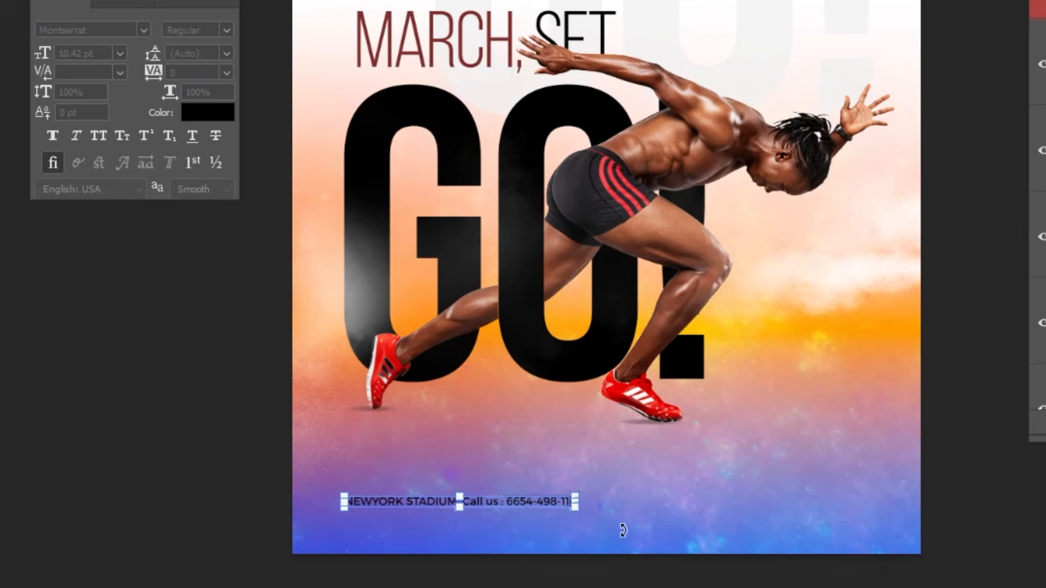
{"action": "left_click_drag", "start_coordinate": [578, 487], "coordinate": [736, 525]}
{"action": "key", "text": "Return"}
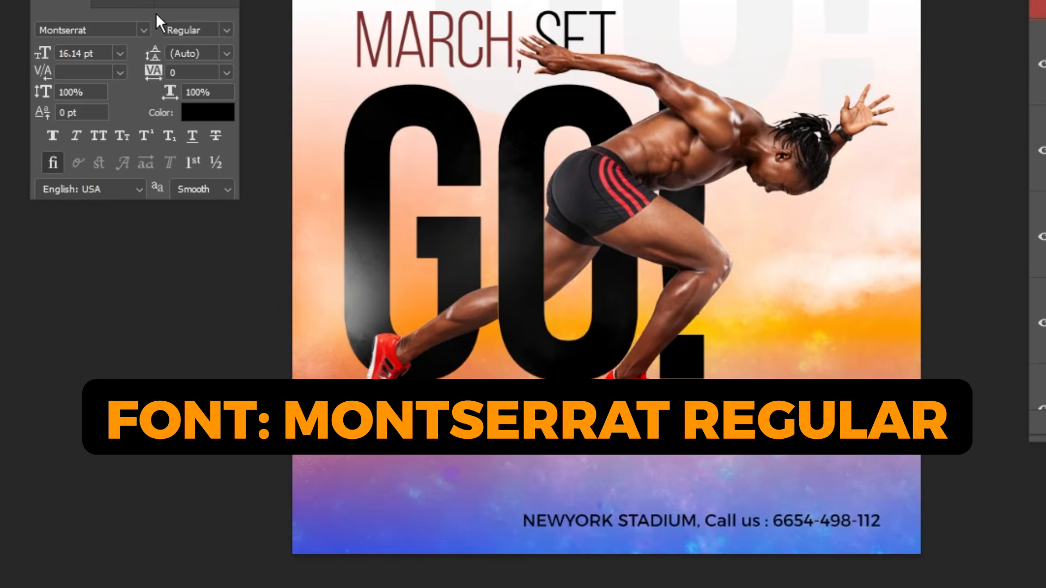
Step: Set the venue and contact line's font size to 16 pt and nudge it up and left
{"action": "left_click_drag", "start_coordinate": [165, 1], "coordinate": [209, 174]}
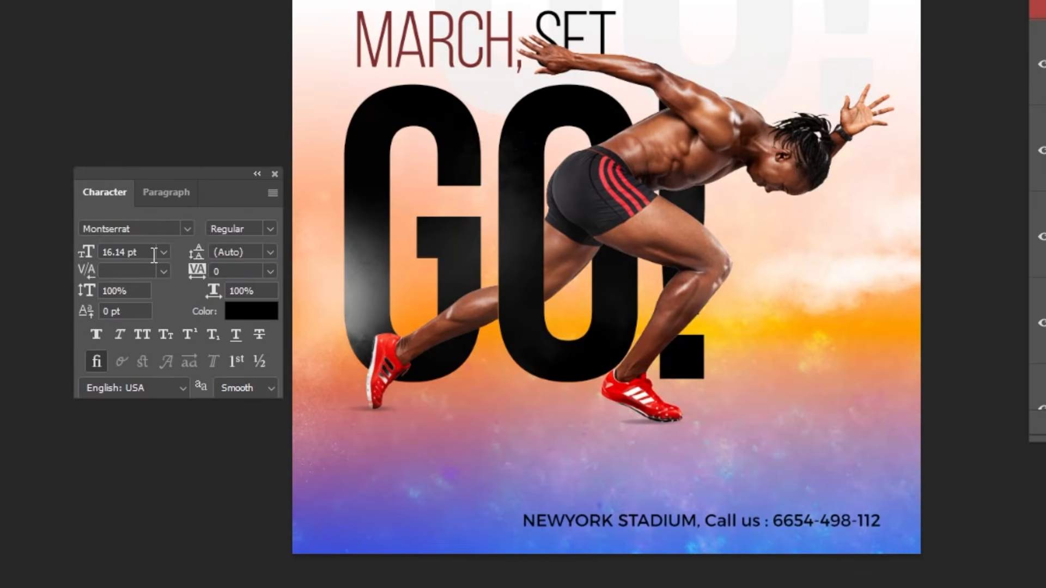
{"action": "type", "text": "16"}
{"action": "key", "text": "Return"}
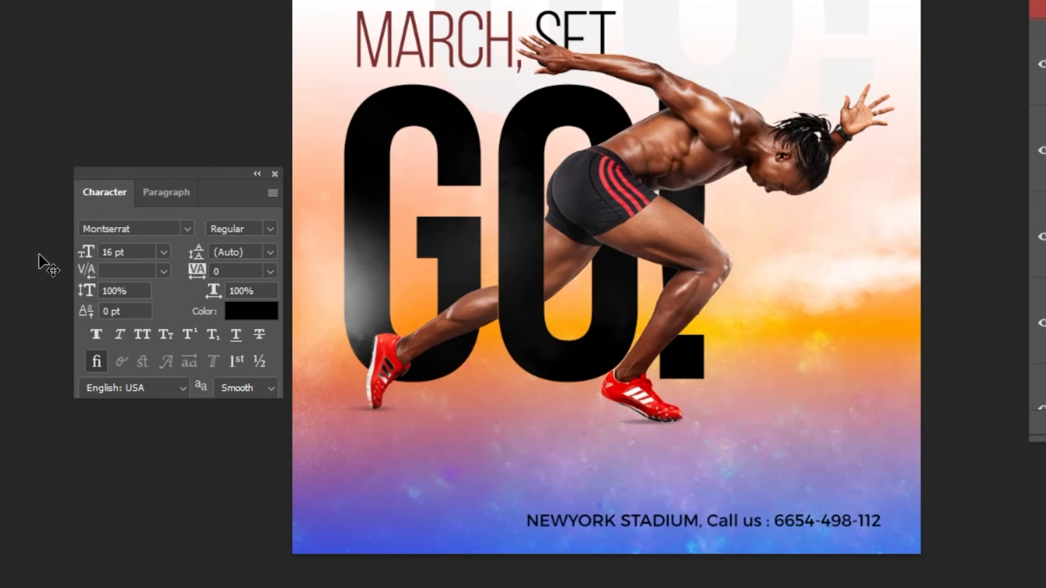
{"action": "left_click_drag", "start_coordinate": [783, 522], "coordinate": [765, 500]}
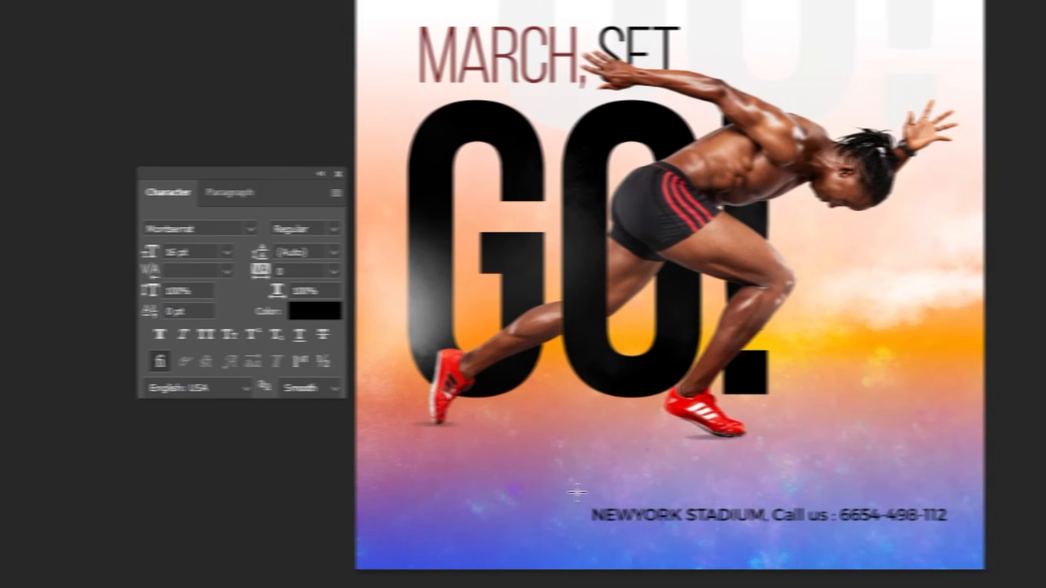
Step: Draw a rectangle about 1013 by 129 px over the venue and contact line and round its corners to 29 px
{"action": "left_click_drag", "start_coordinate": [743, 490], "coordinate": [1006, 553]}
{"action": "left_click_drag", "start_coordinate": [774, 553], "coordinate": [895, 540]}
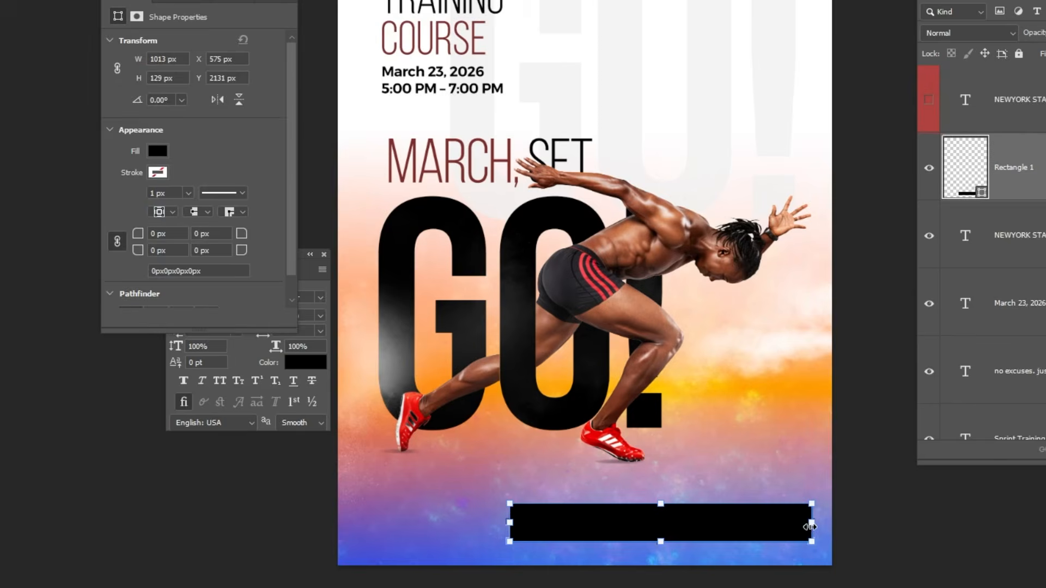
{"action": "left_click_drag", "start_coordinate": [771, 475], "coordinate": [832, 485]}
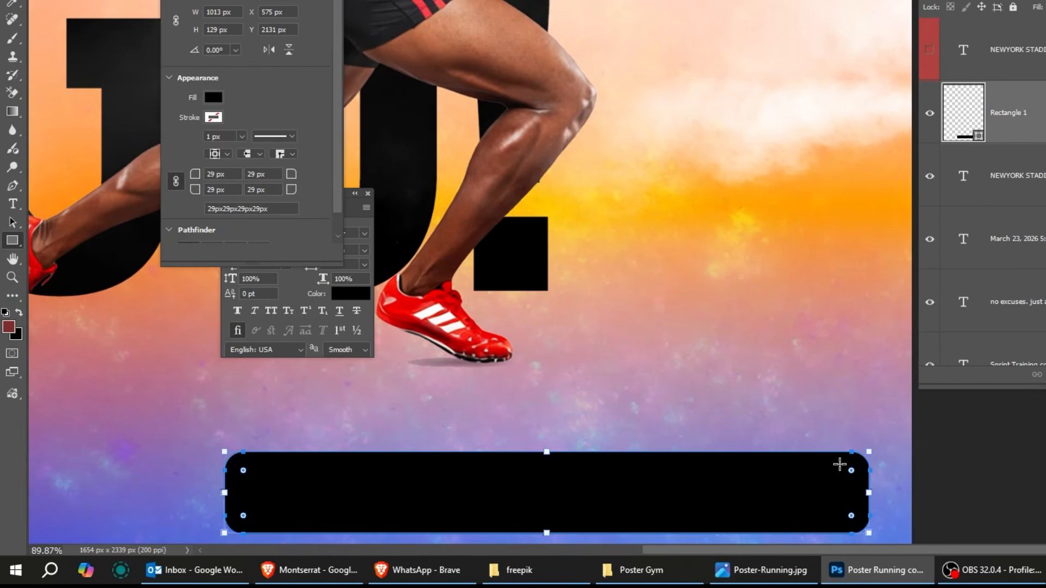
Step: Fill the rounded rectangle with dark red 7e2e2c and no stroke
{"action": "left_click", "coordinate": [213, 97]}
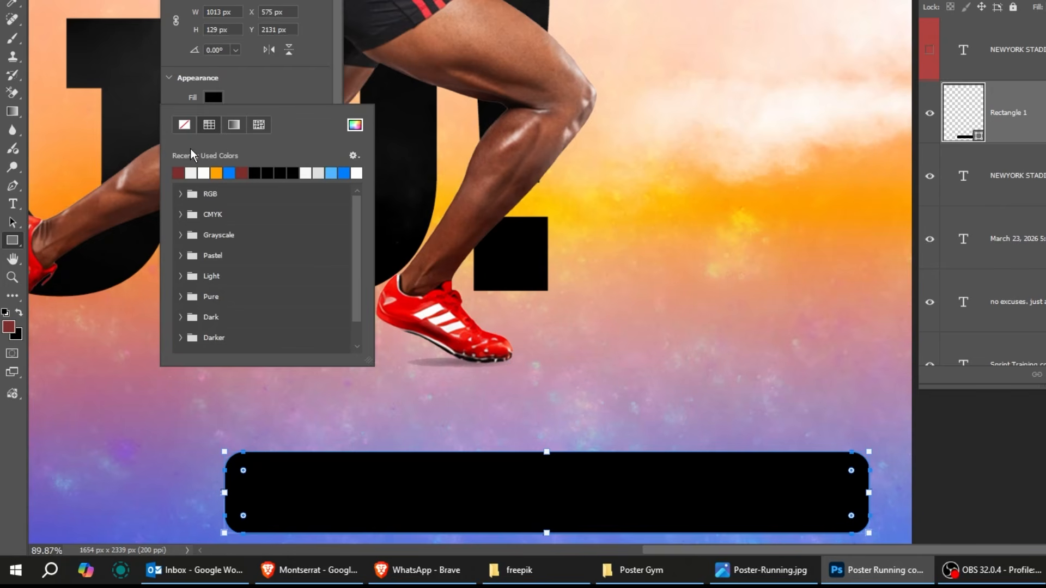
{"action": "left_click", "coordinate": [177, 173]}
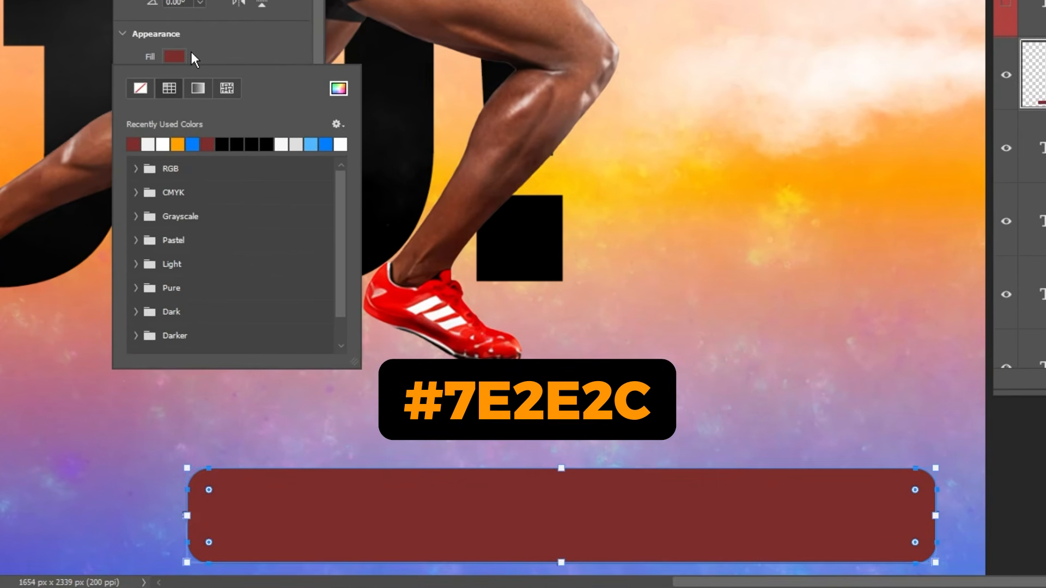
{"action": "left_click", "coordinate": [212, 97]}
{"action": "left_click", "coordinate": [177, 54]}
{"action": "left_click", "coordinate": [339, 85]}
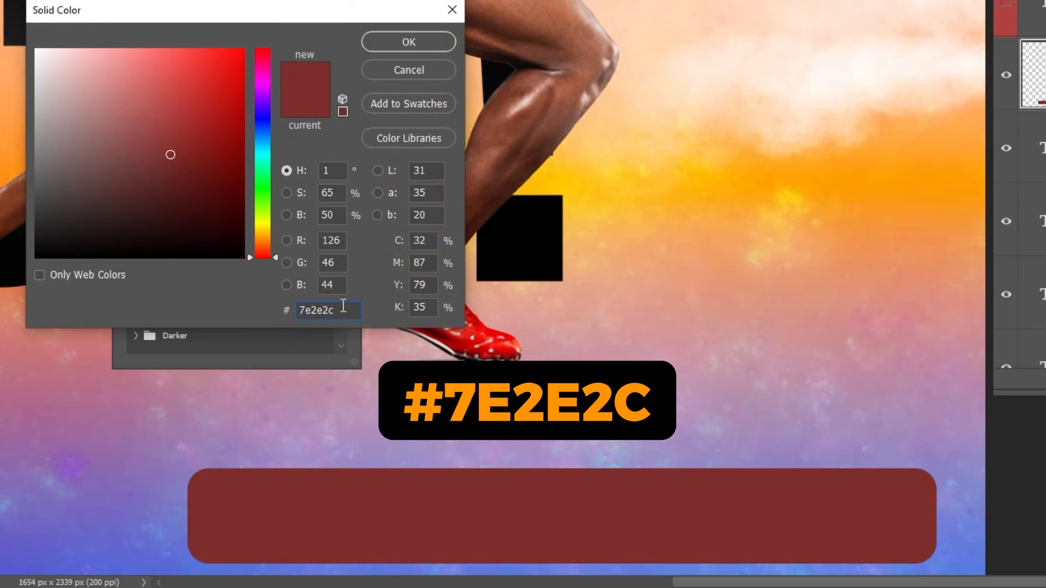
{"action": "left_click", "coordinate": [383, 47]}
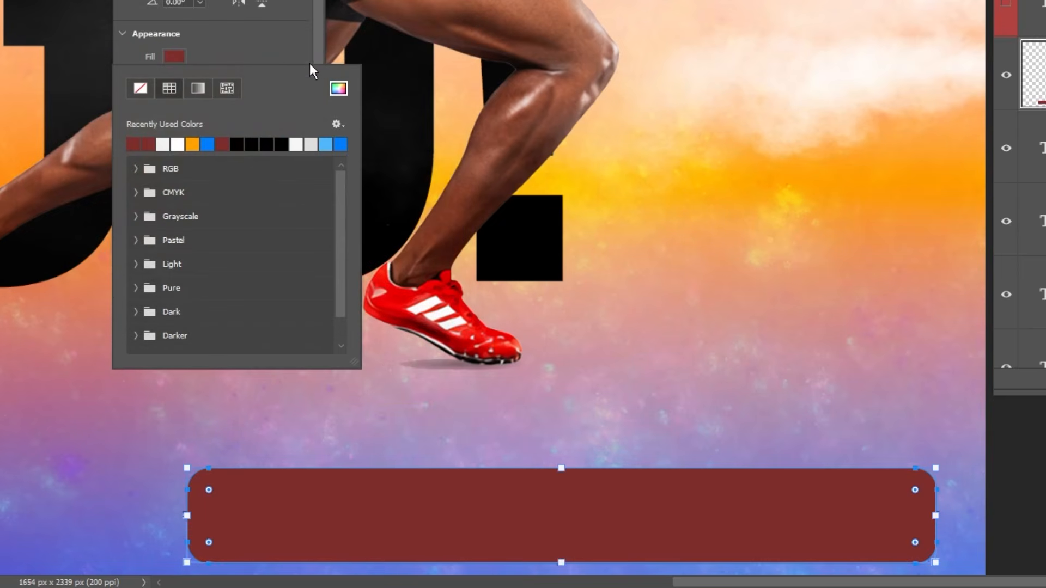
{"action": "left_click", "coordinate": [260, 50]}
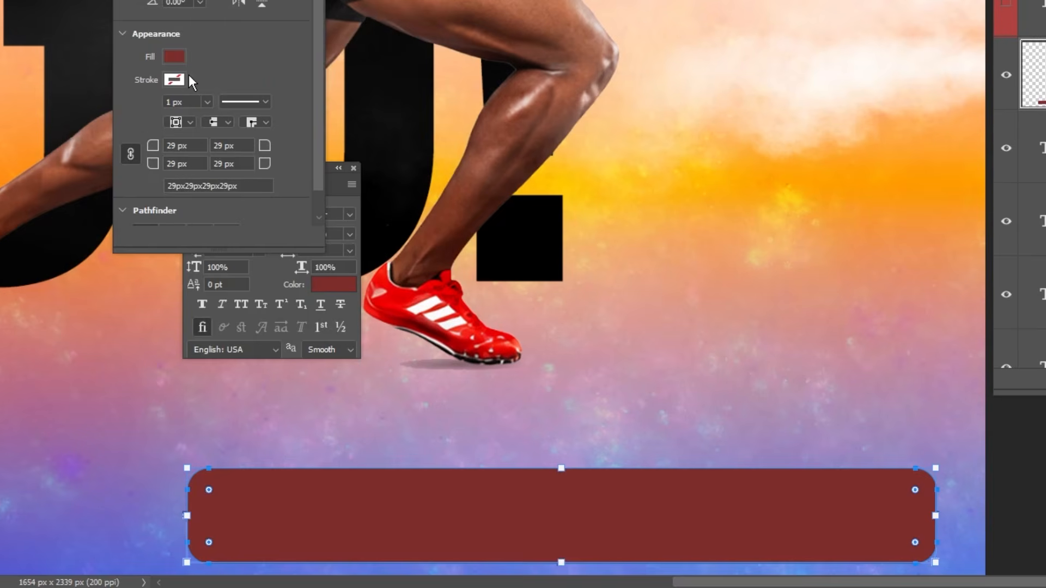
{"action": "left_click", "coordinate": [175, 80]}
{"action": "left_click", "coordinate": [225, 67]}
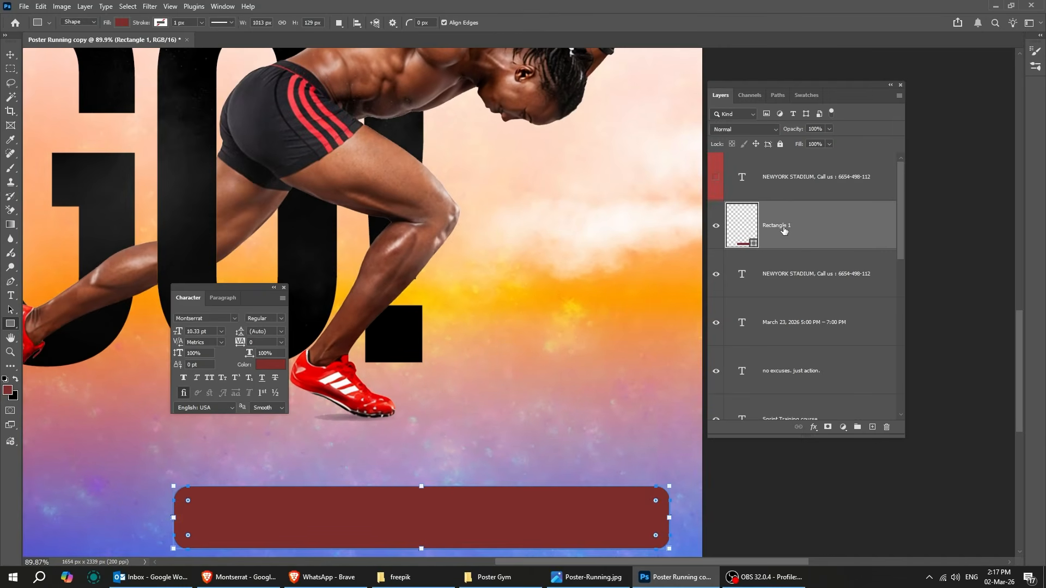
Step: Move the venue and contact text layer above the rectangle and set its text color to white
{"action": "left_click_drag", "start_coordinate": [811, 234], "coordinate": [790, 196]}
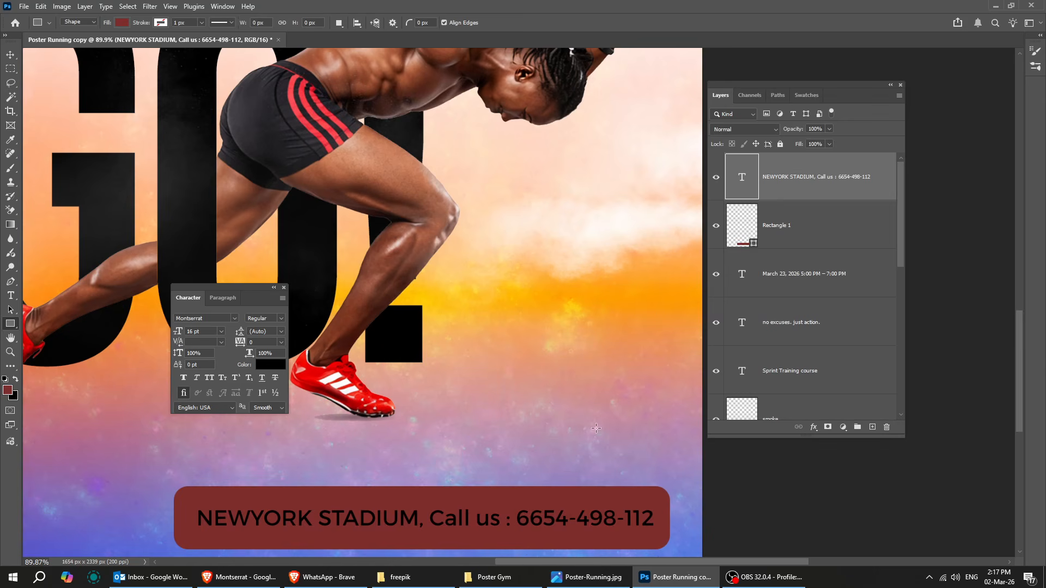
{"action": "left_click", "coordinate": [273, 365]}
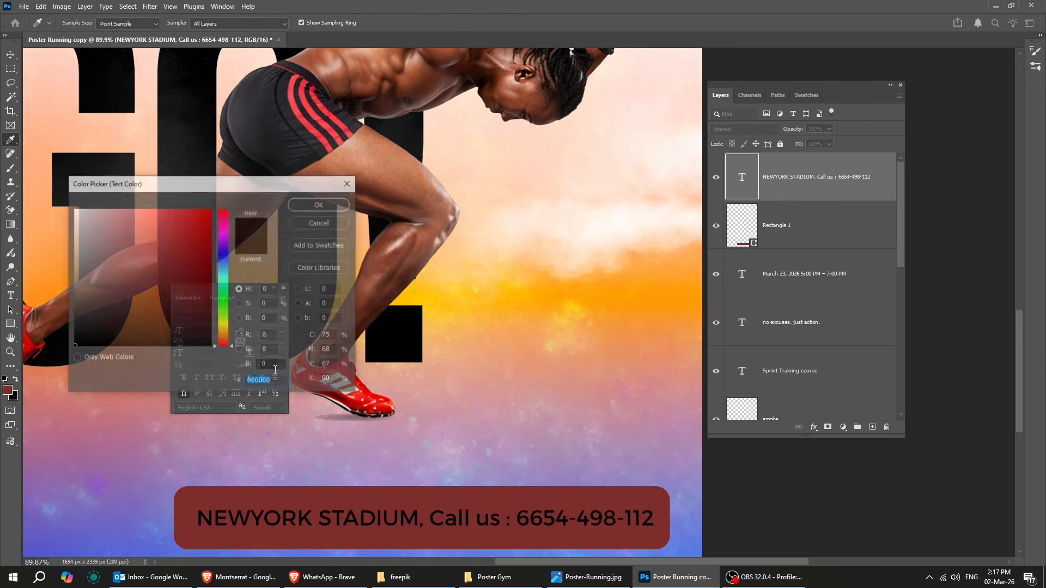
{"action": "left_click", "coordinate": [310, 207]}
Step: Reduce the height of the red rounded rectangle behind the contact line to 96 px
{"action": "left_click", "coordinate": [792, 226]}
{"action": "key", "text": "u"}
{"action": "key", "text": "ctrl+0"}
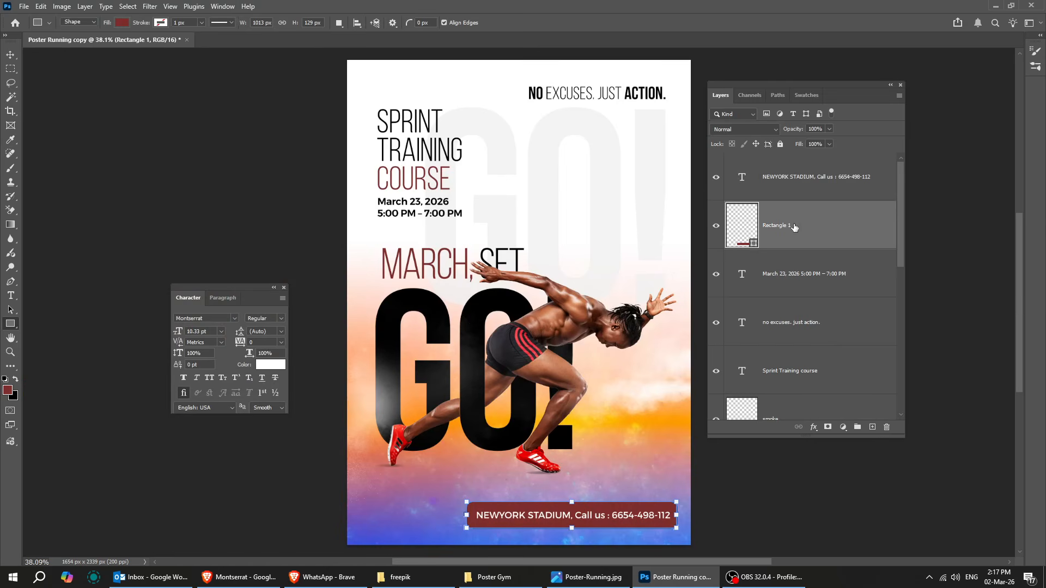
{"action": "left_click", "coordinate": [606, 520], "text": "ctrl"}
{"action": "left_click", "coordinate": [603, 520], "text": "ctrl"}
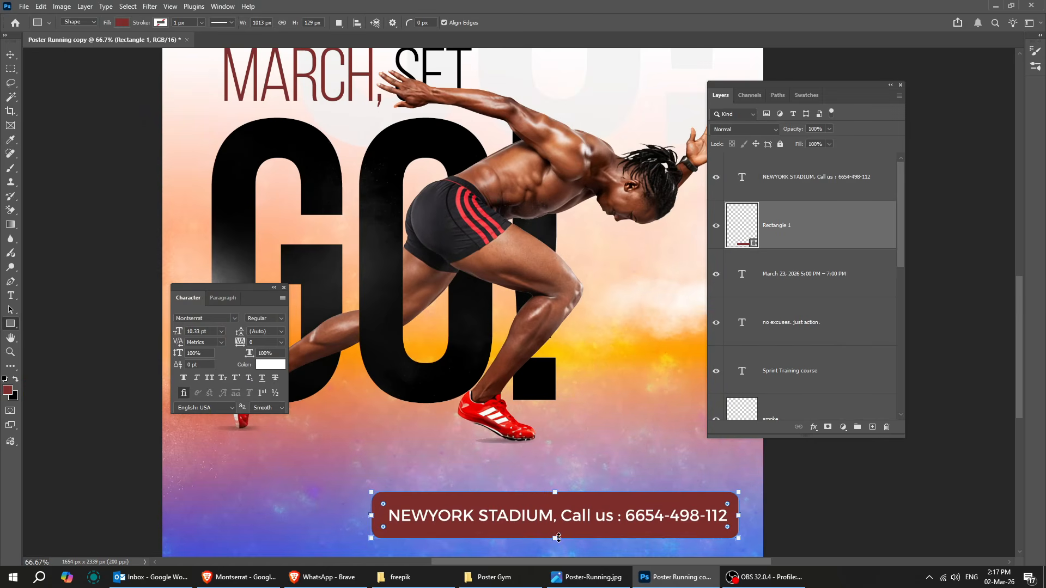
{"action": "left_click_drag", "start_coordinate": [555, 536], "coordinate": [556, 535]}
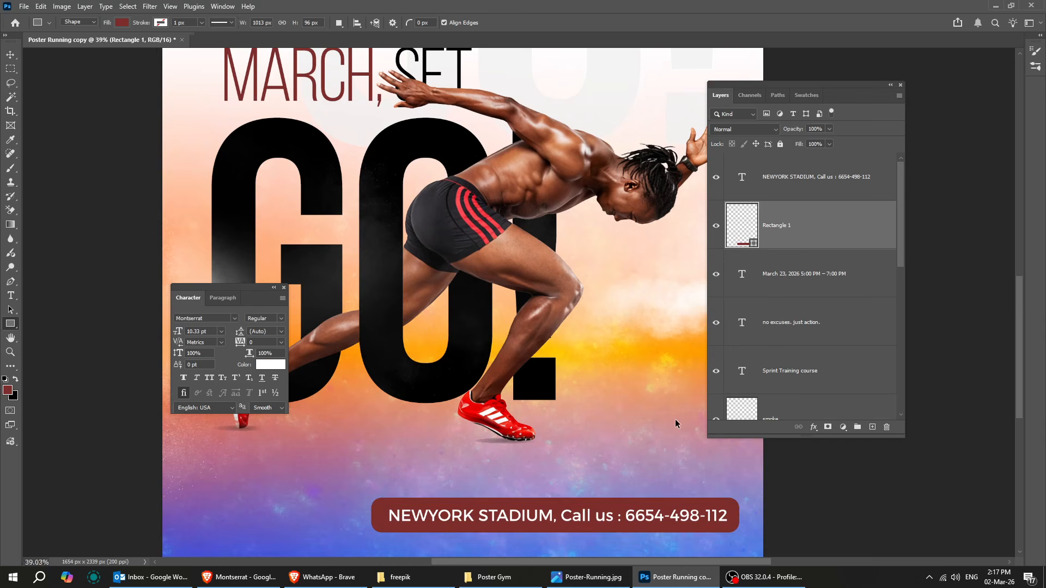
{"action": "key", "text": "ctrl+0"}
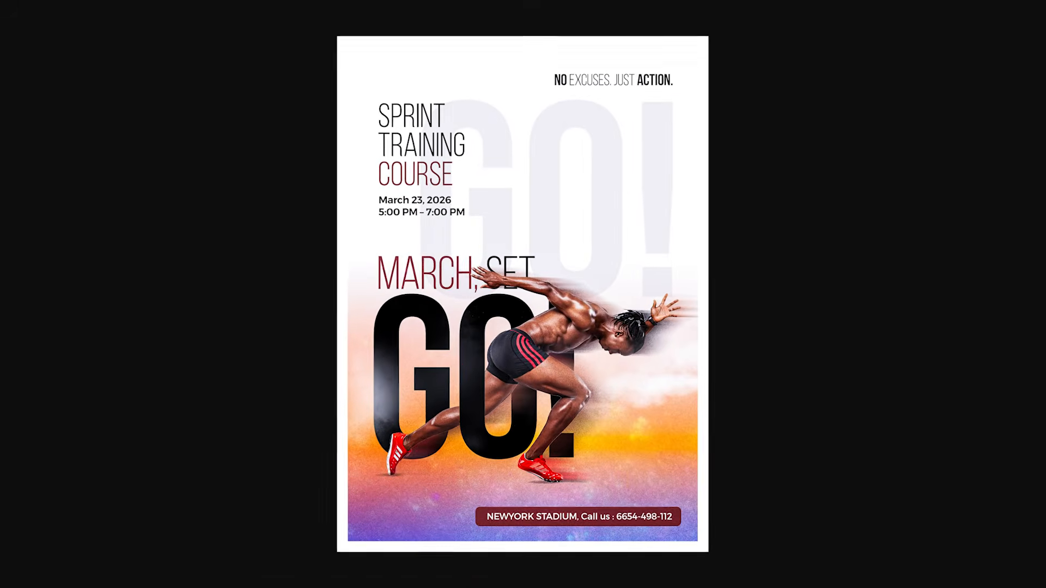